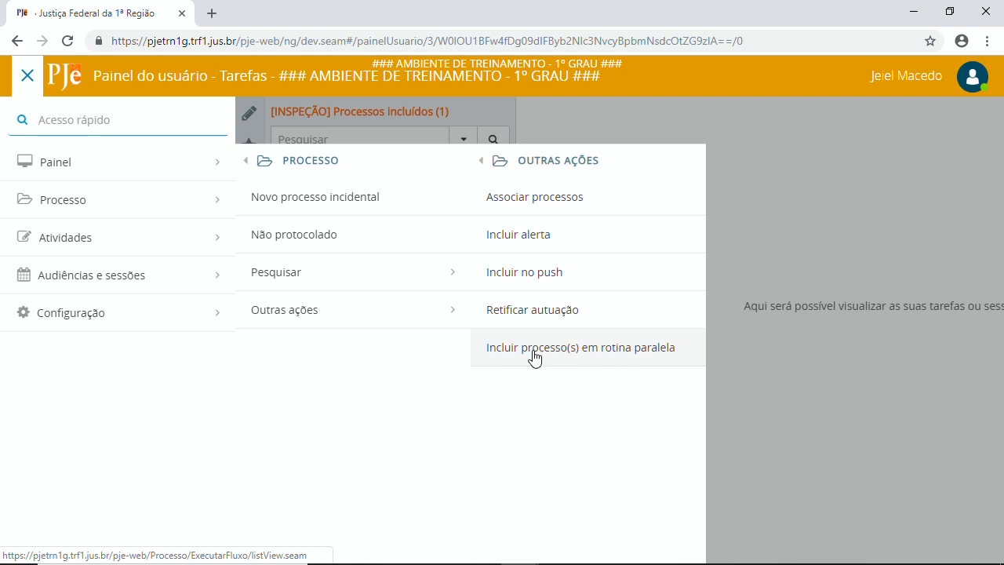
Step: Dismiss the open Processo > Outras ações side menu by clicking the dimmed overlay
click(720, 377)
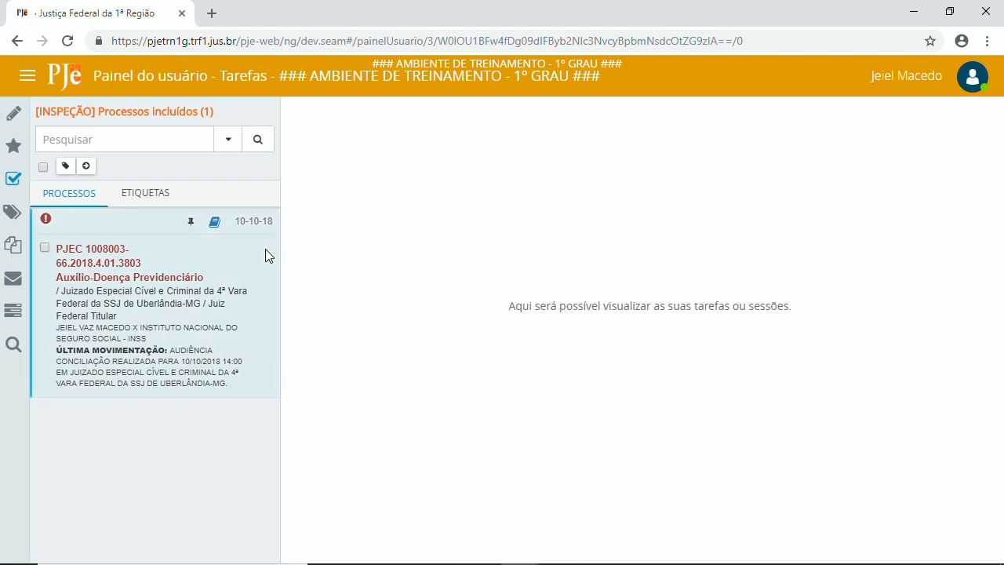
click(97, 267)
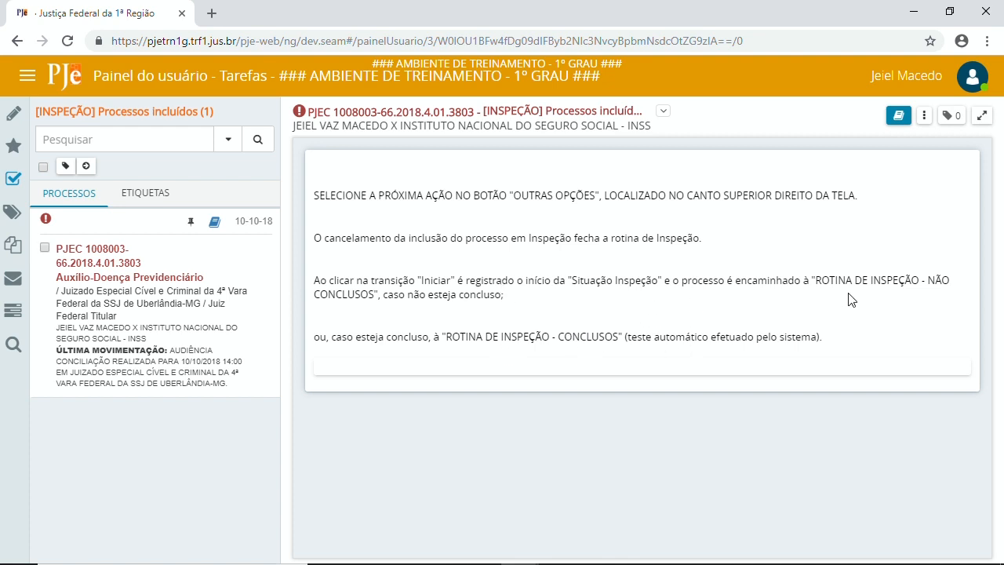
click(926, 118)
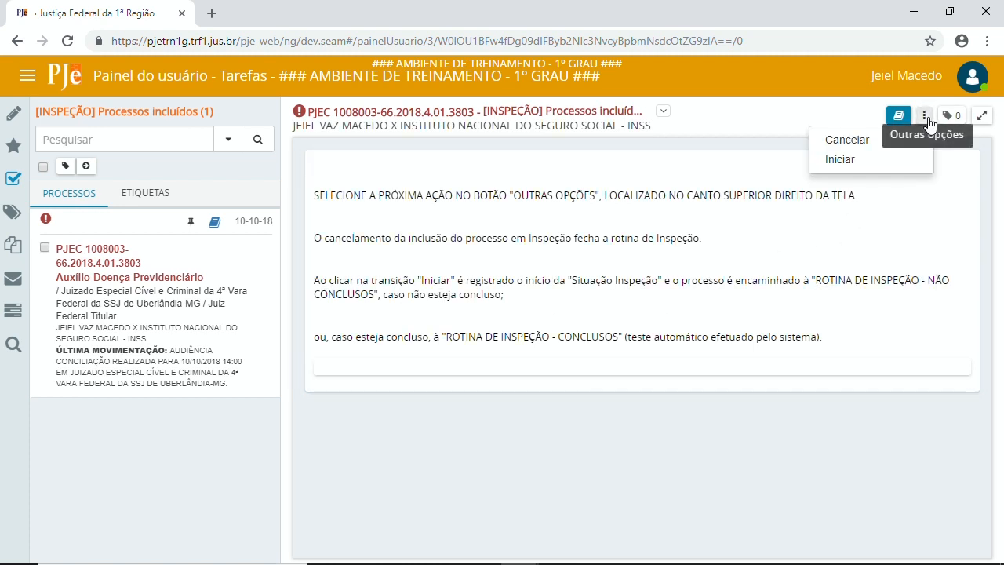
click(883, 165)
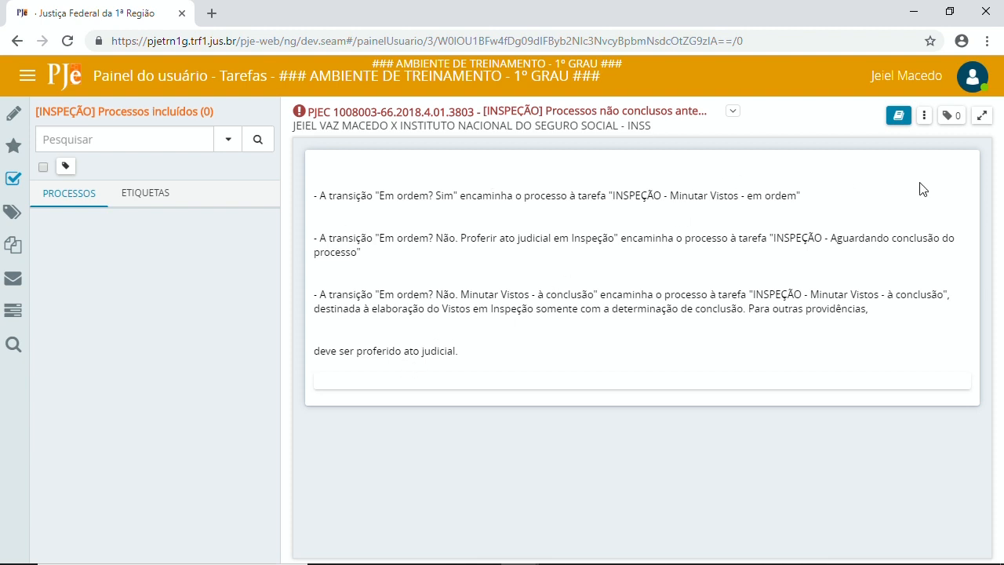
Step: Answer 'Em ordem? Sim' and set the document type to Vistos em Inspeção
click(924, 115)
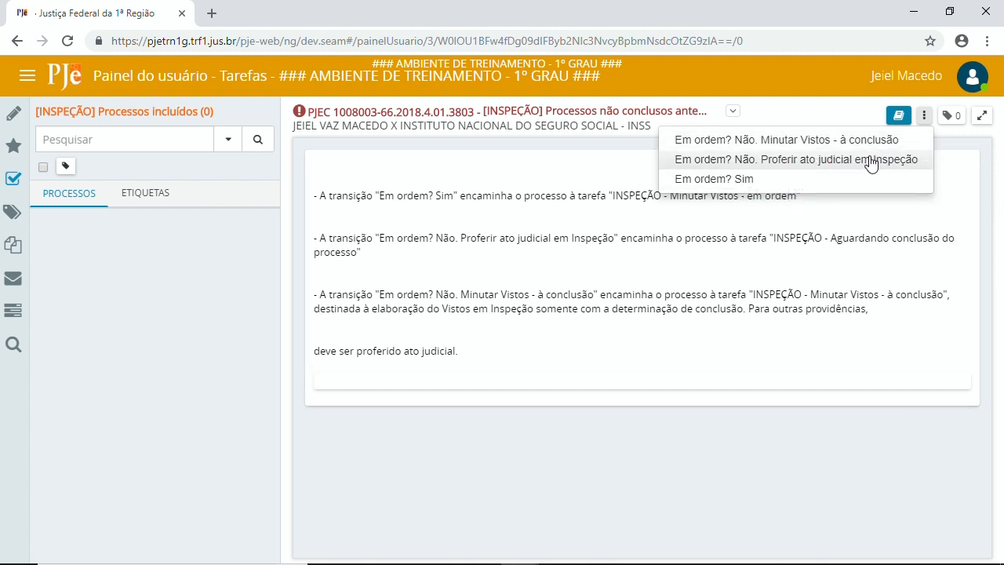
click(750, 181)
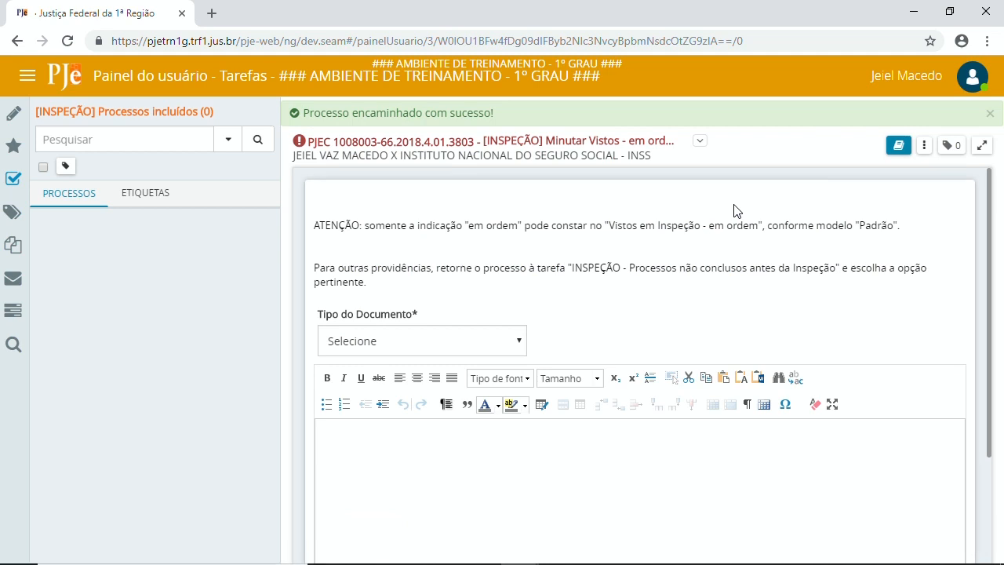
click(441, 347)
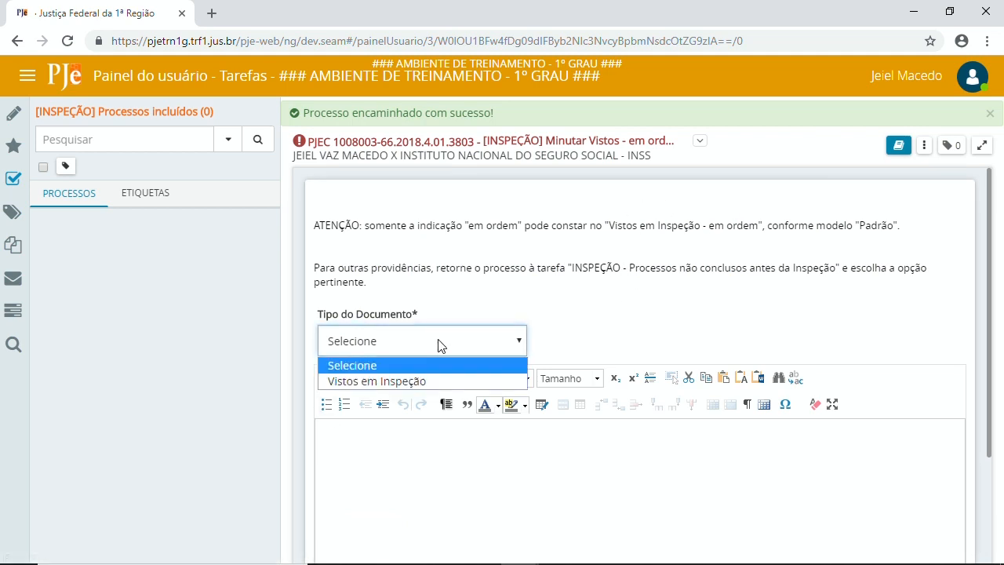
click(371, 382)
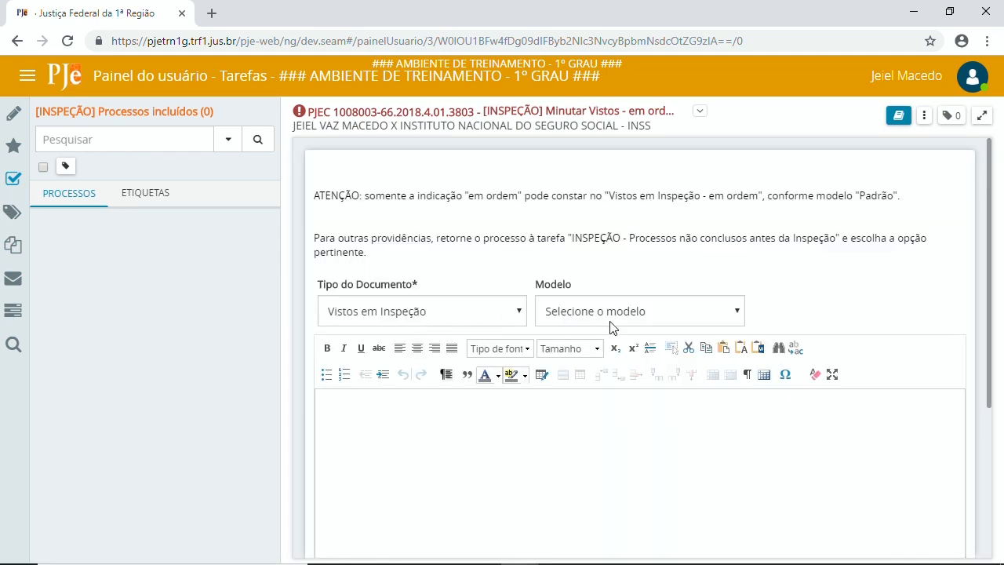
Step: Load the 'Inspeção - em ordem (Padrão COGER)' template into the draft and save it
click(612, 317)
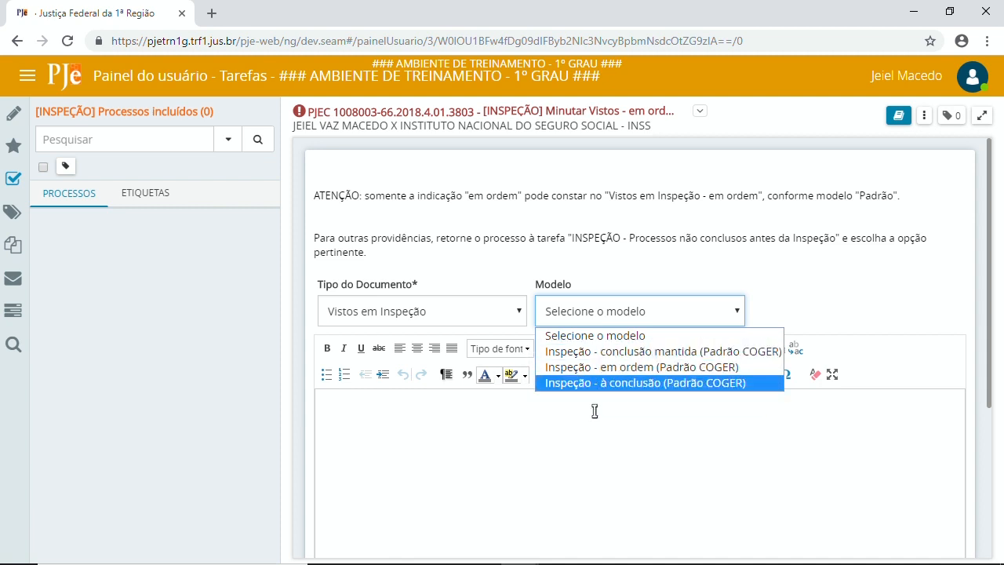
click(634, 367)
scroll(616, 384, down, 3)
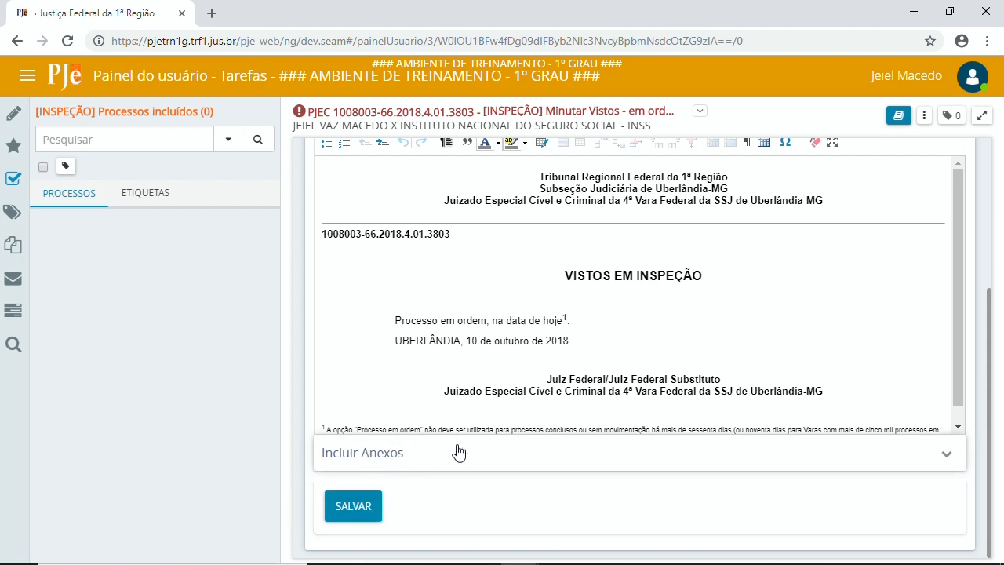
click(371, 510)
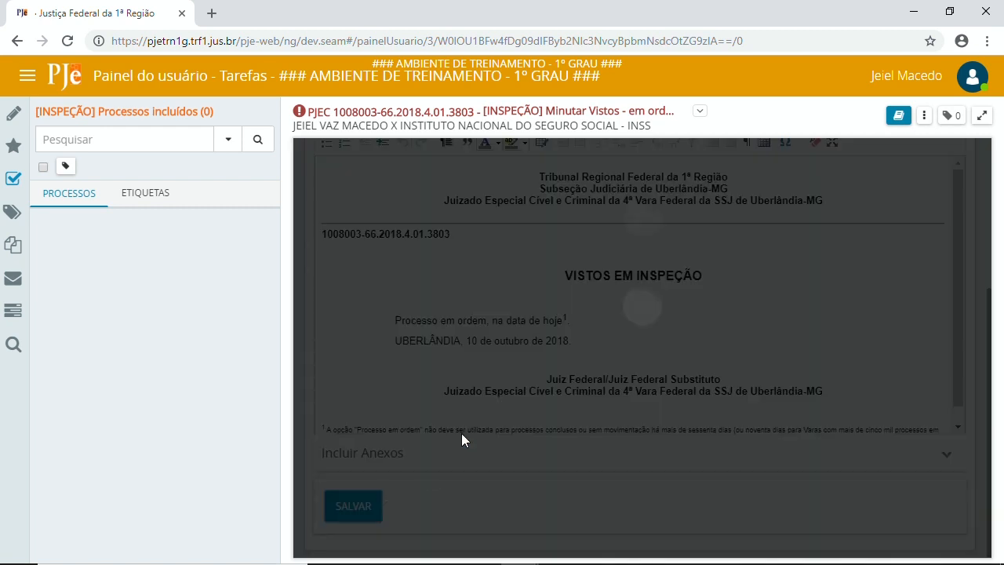
scroll(563, 426, down, 5)
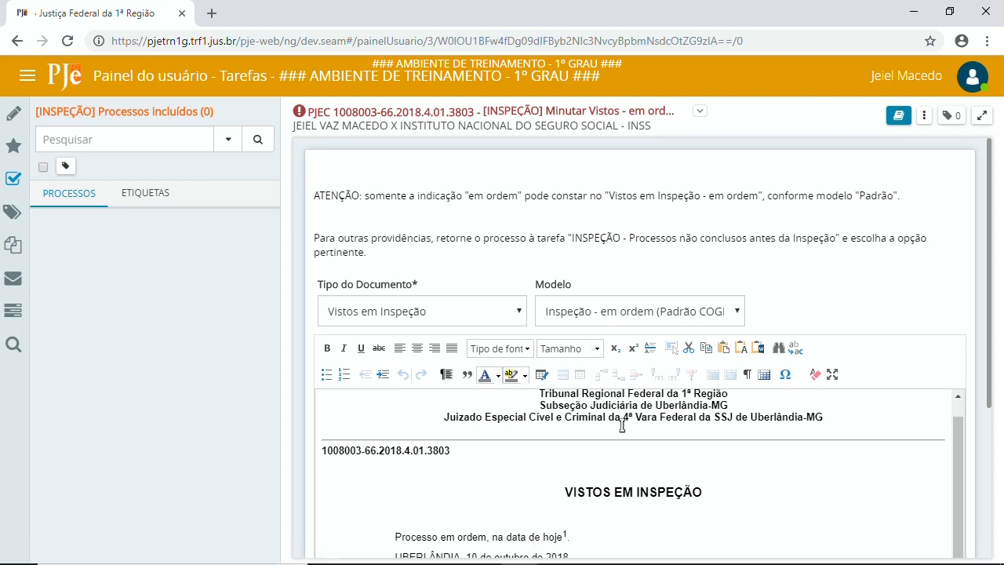
Step: Forward the Vistos em Inspeção draft with 'Encaminhar para assinatura' and review the draft
click(924, 116)
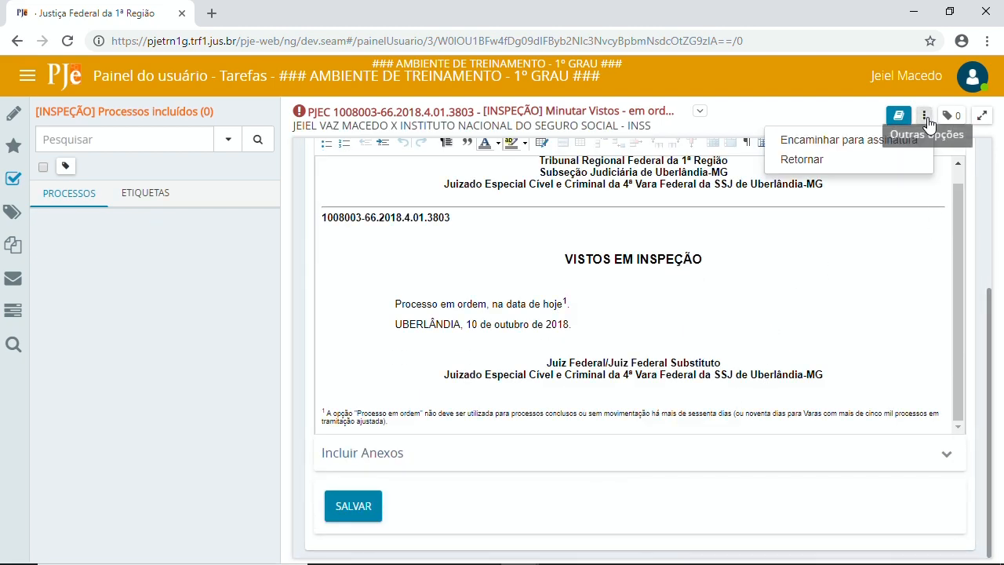
click(868, 143)
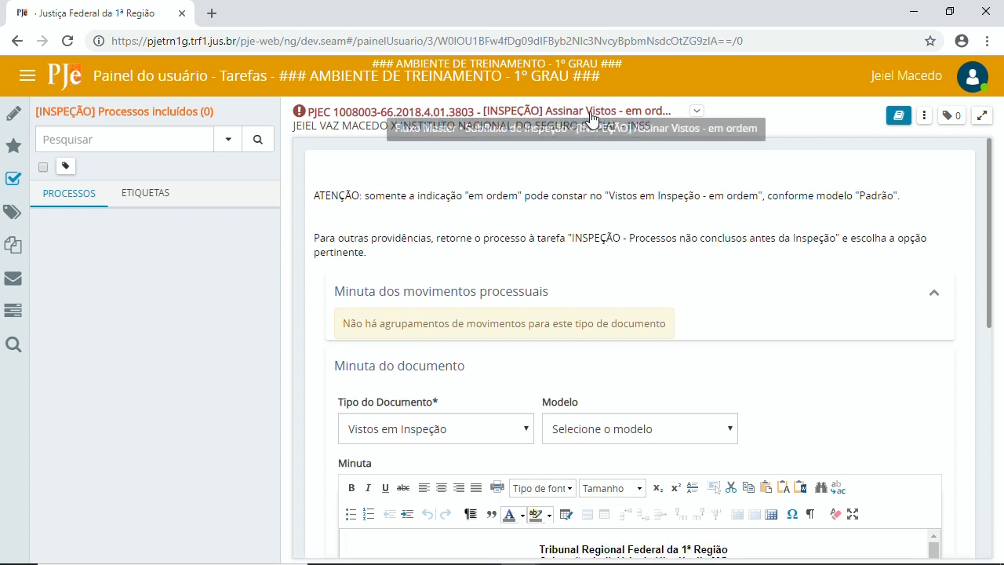
scroll(668, 261, down, 4)
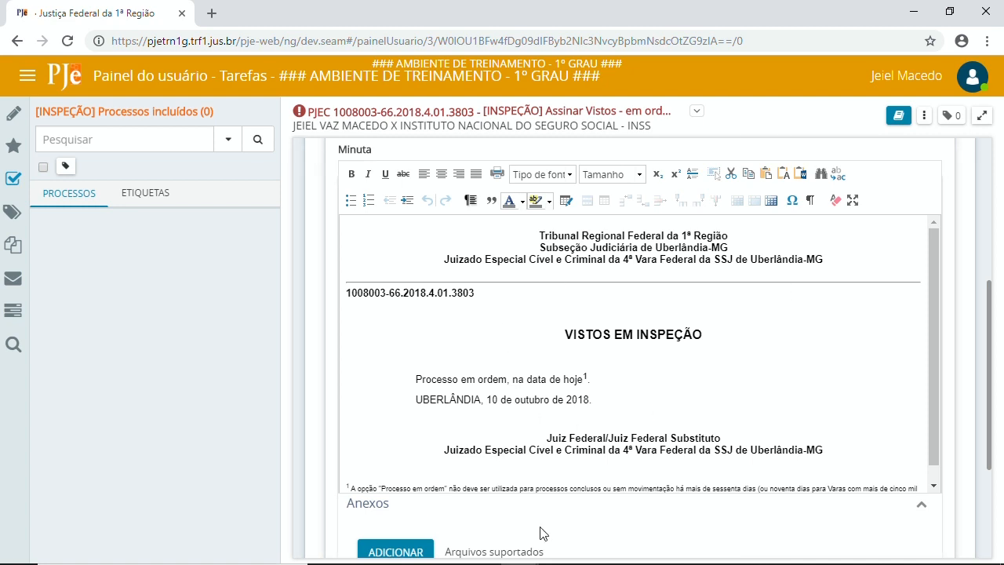
scroll(729, 379, down, 1)
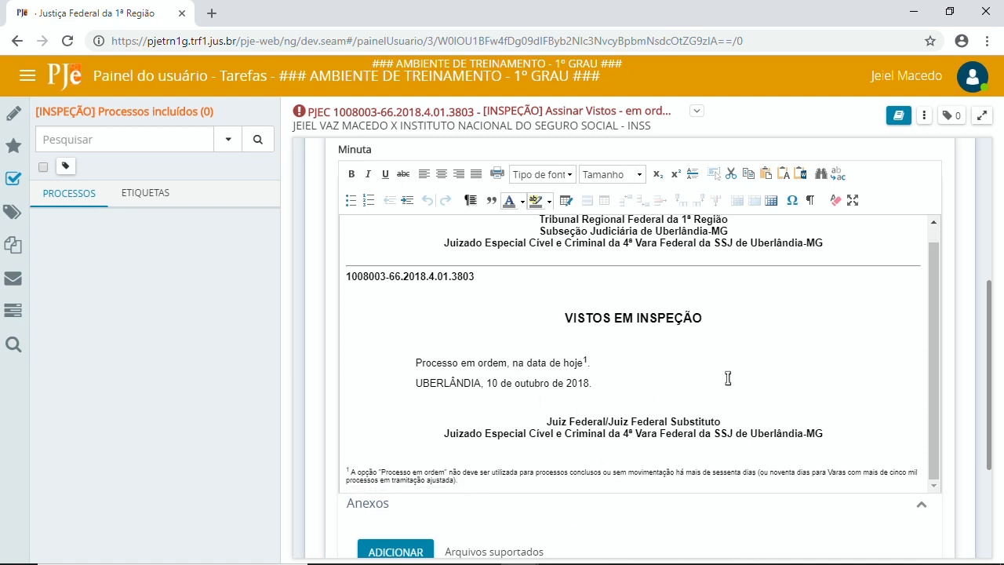
scroll(652, 506, down, 3)
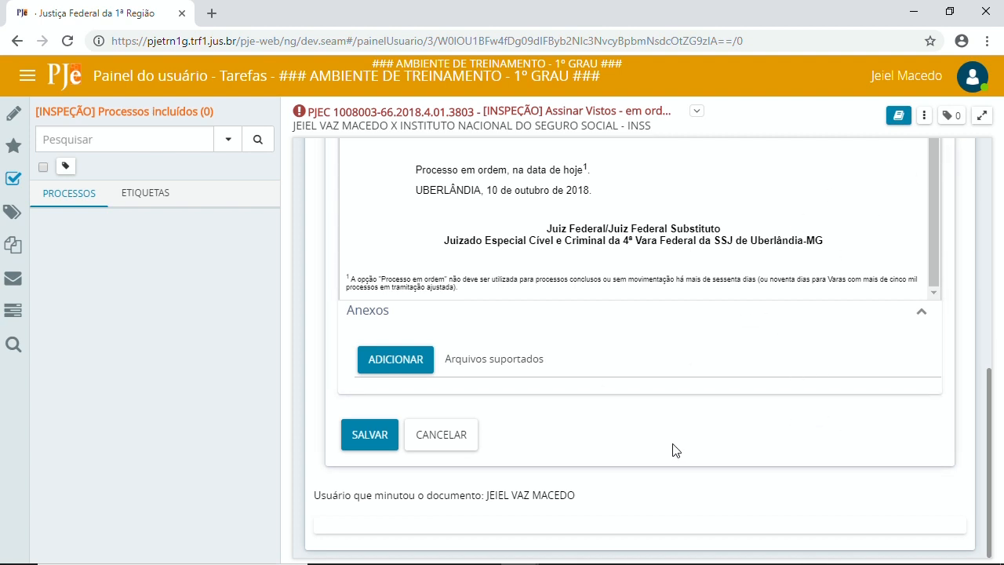
scroll(635, 433, up, 10)
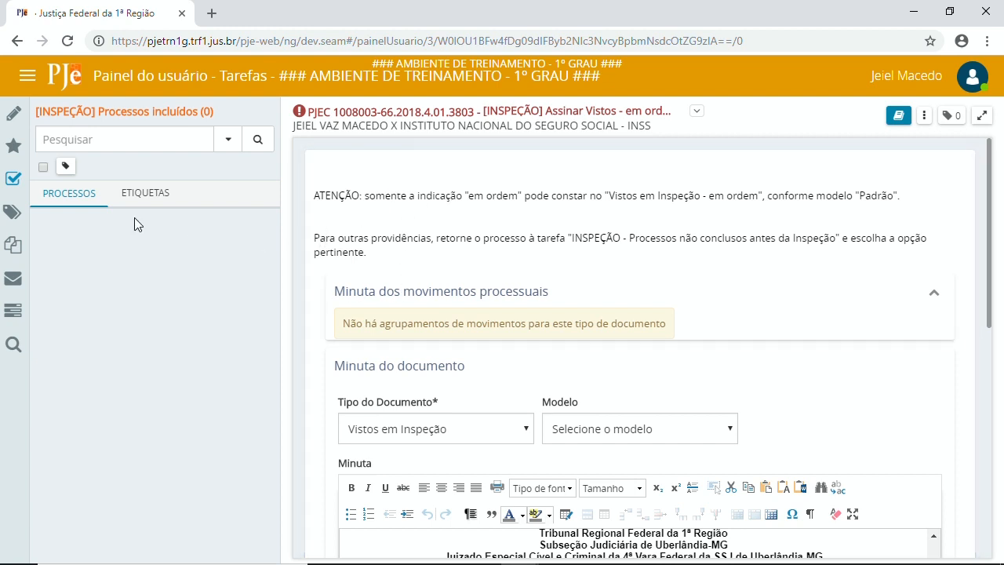
Step: Send the first [JEF] Análise de secretaria process to 'Preparar comunicação e outros expedientes'
click(17, 181)
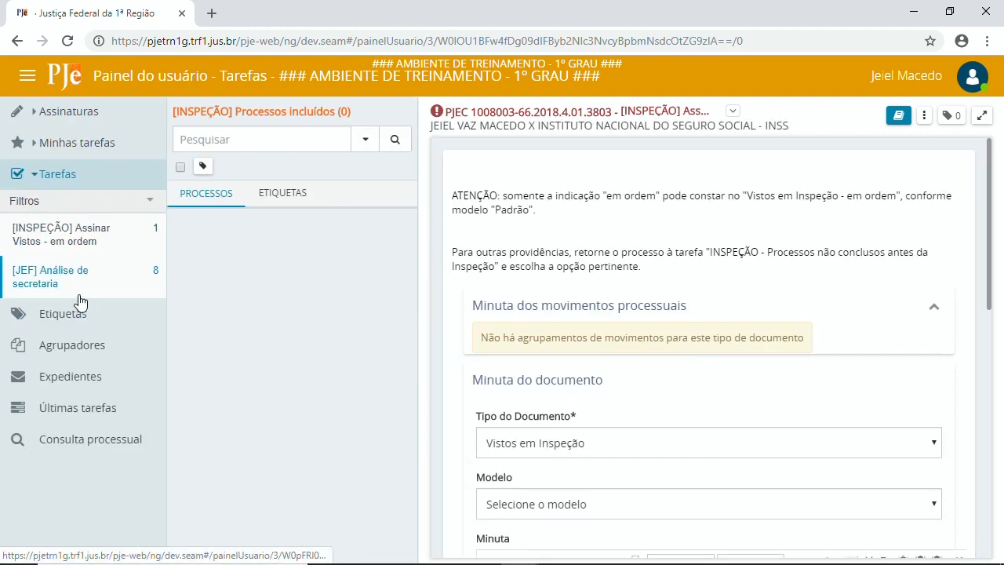
click(47, 275)
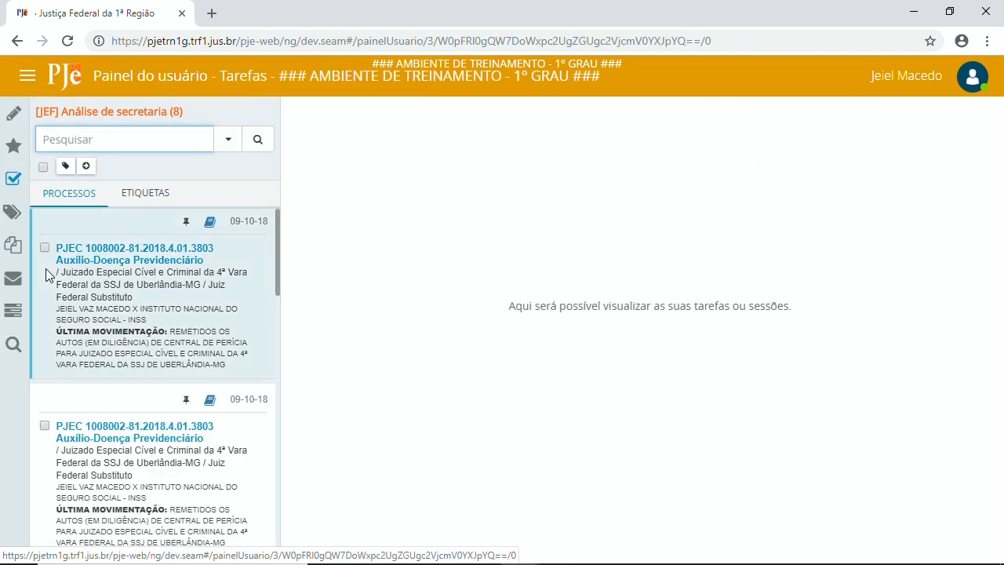
click(134, 250)
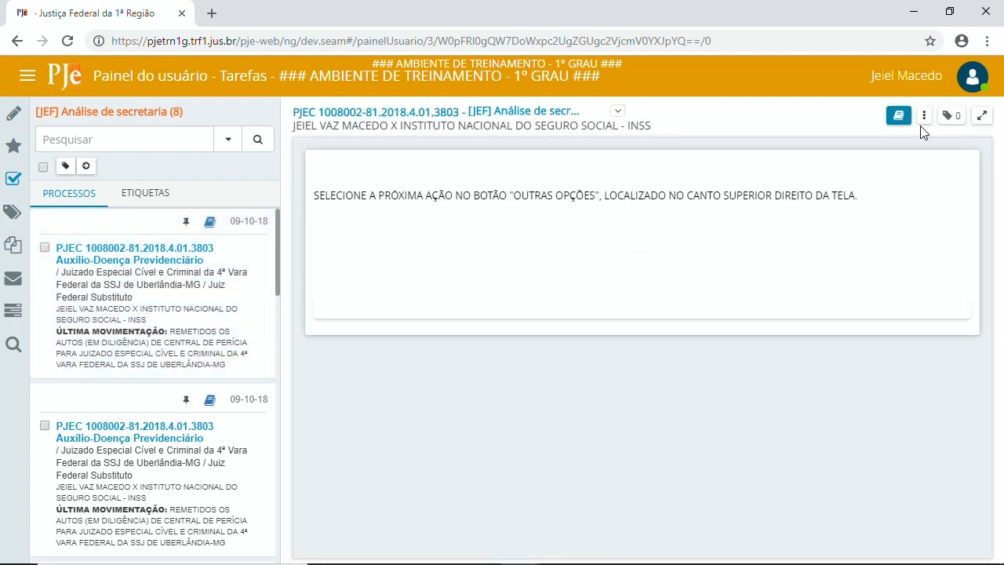
click(927, 116)
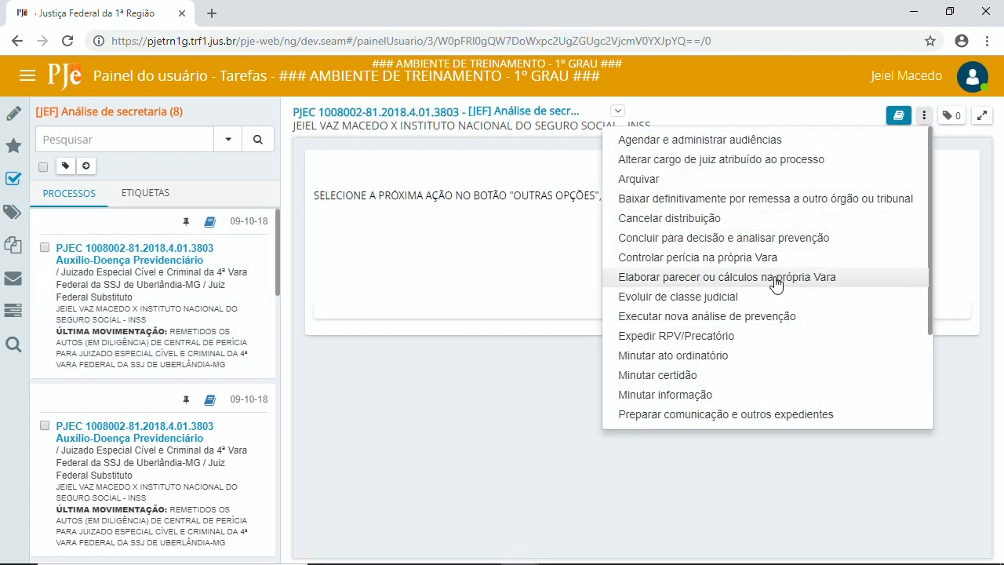
scroll(745, 361, down, 2)
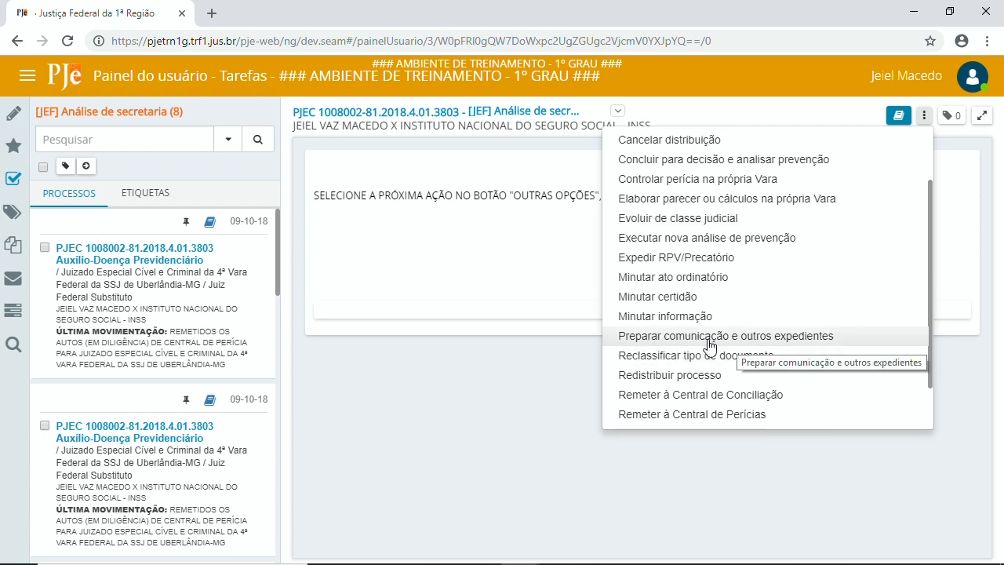
click(774, 344)
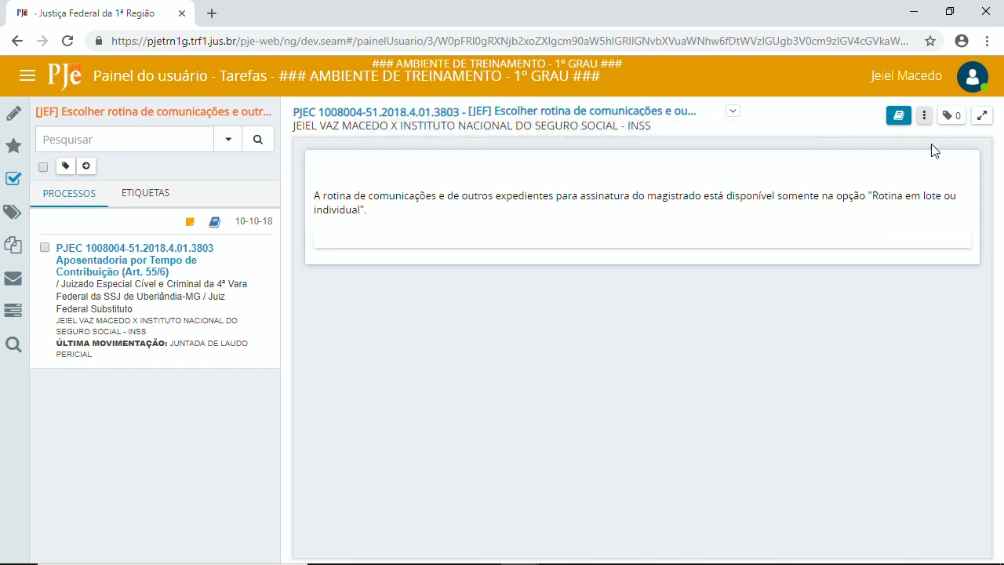
Step: Choose the individual routine with all CEMANs, add every party as recipient, then switch PJe windows
click(925, 118)
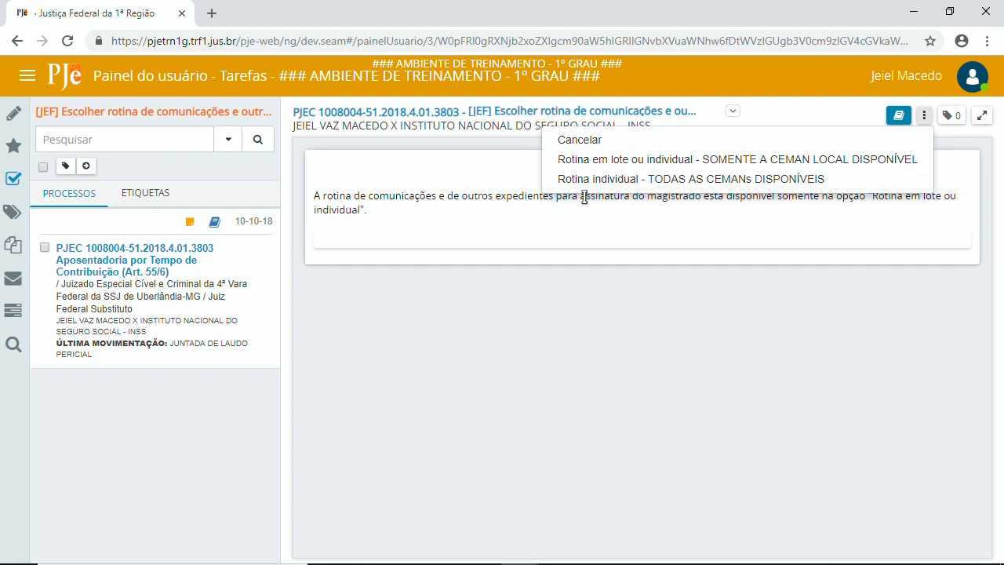
click(689, 179)
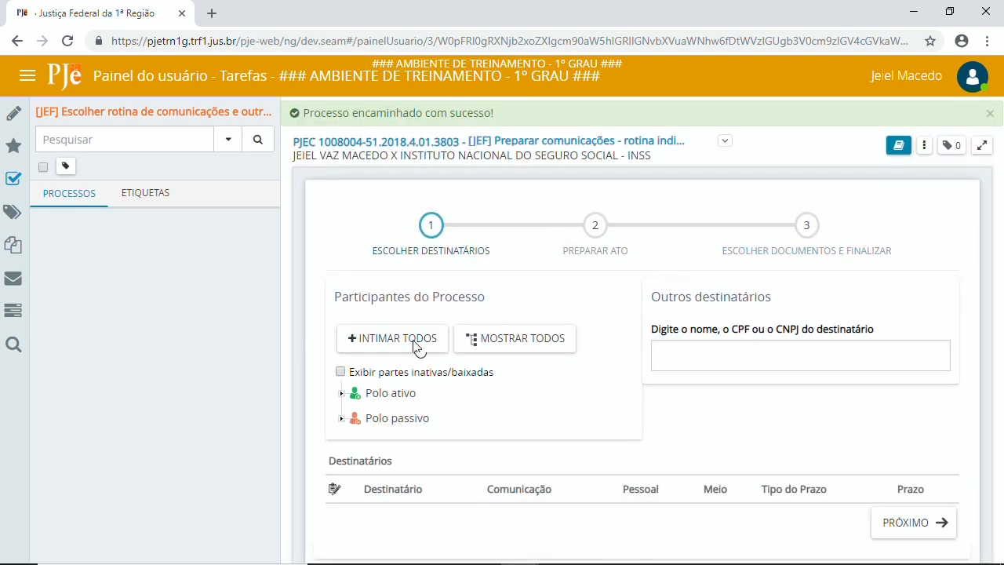
click(404, 314)
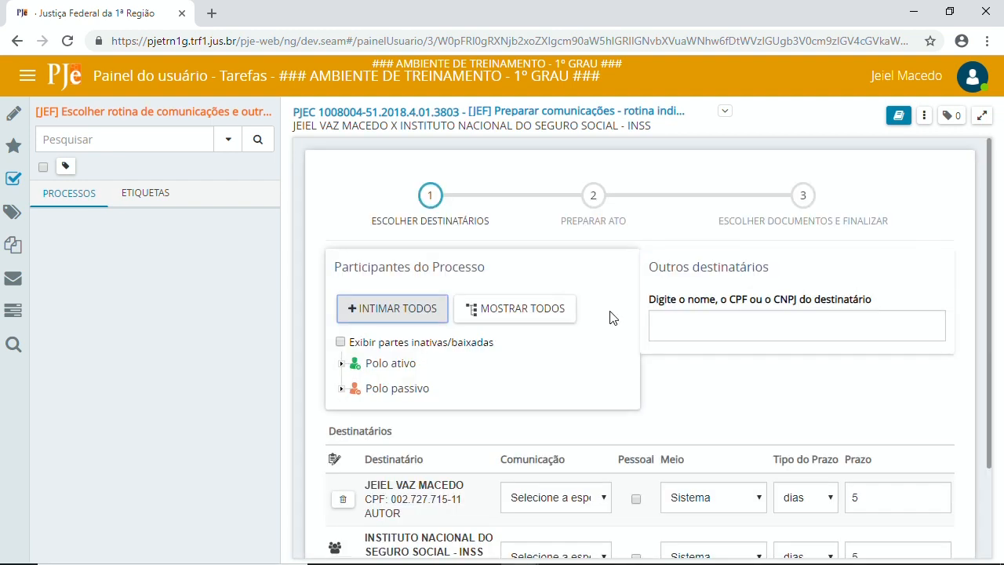
scroll(620, 312, down, 2)
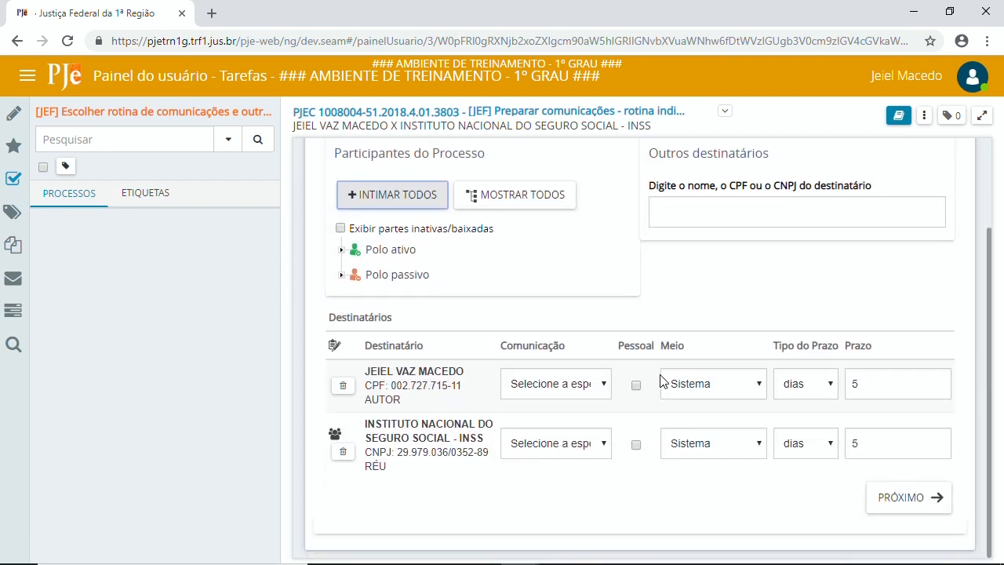
click(730, 392)
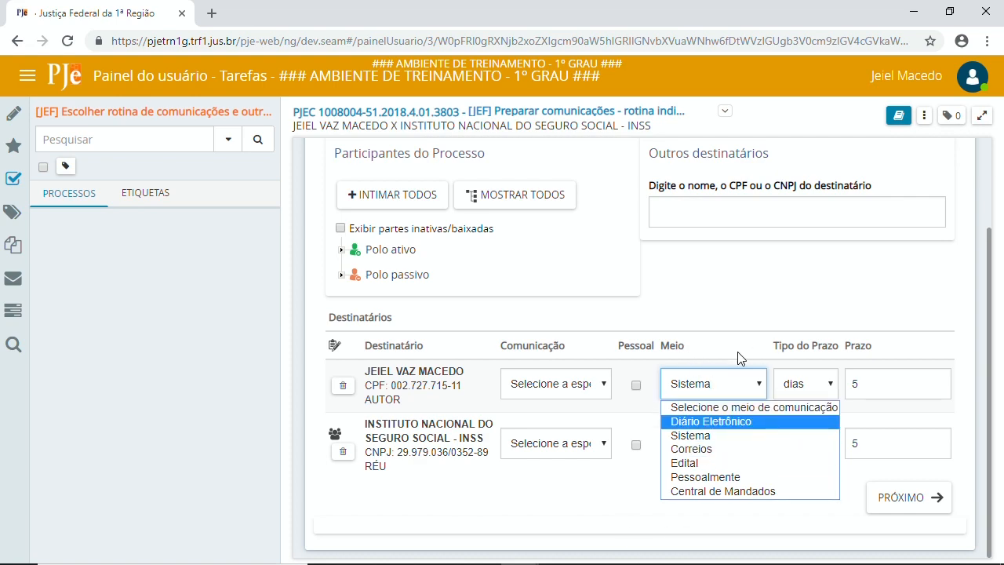
key(alt+Tab)
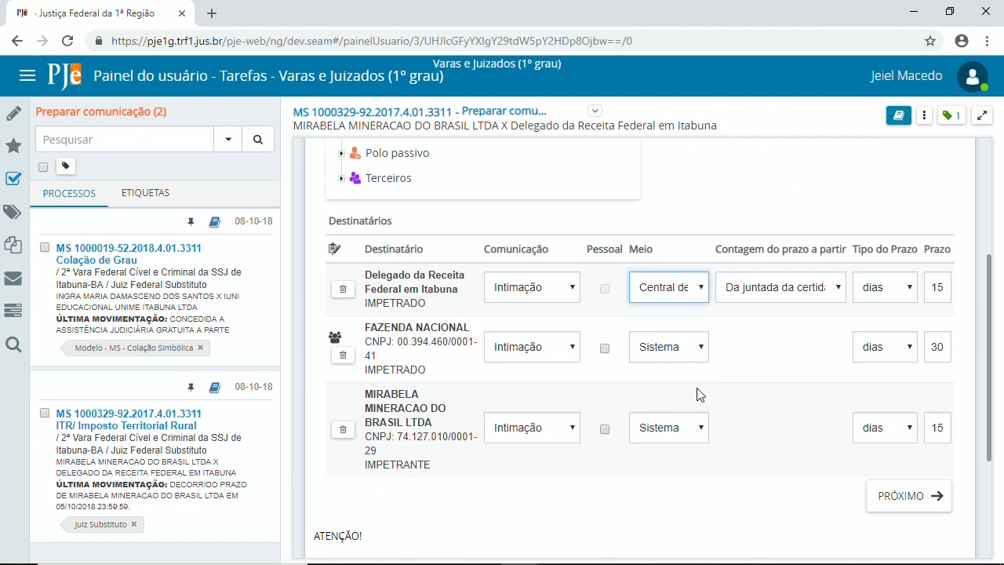
Step: Set the Delegado da Receita Federal's method to Carta Precatória and return to the training window
click(671, 291)
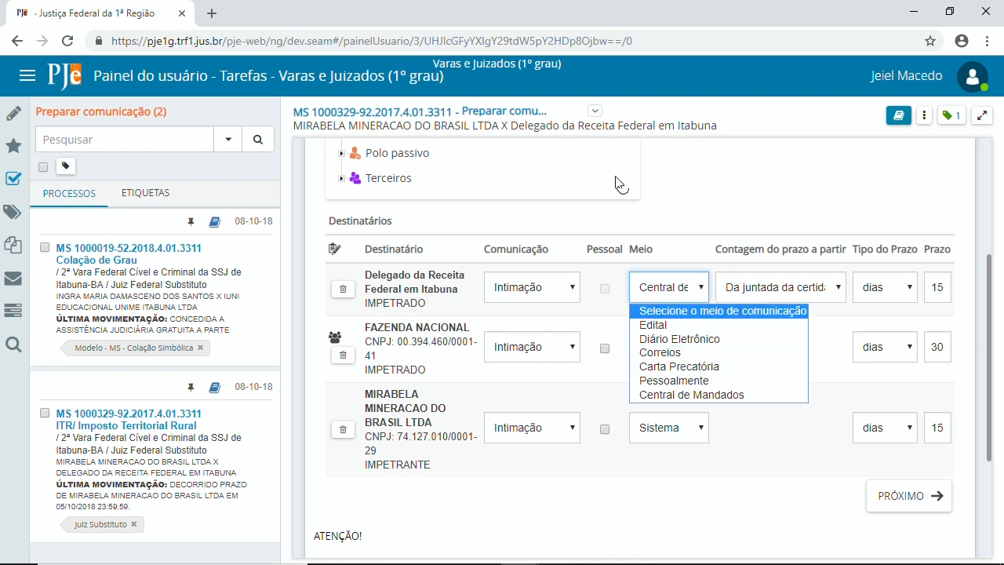
click(688, 206)
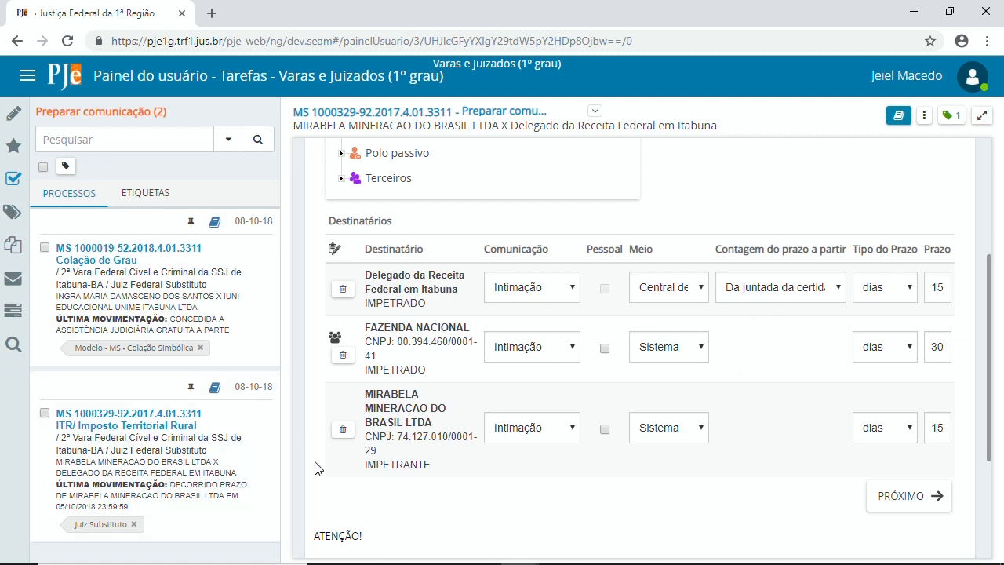
click(674, 293)
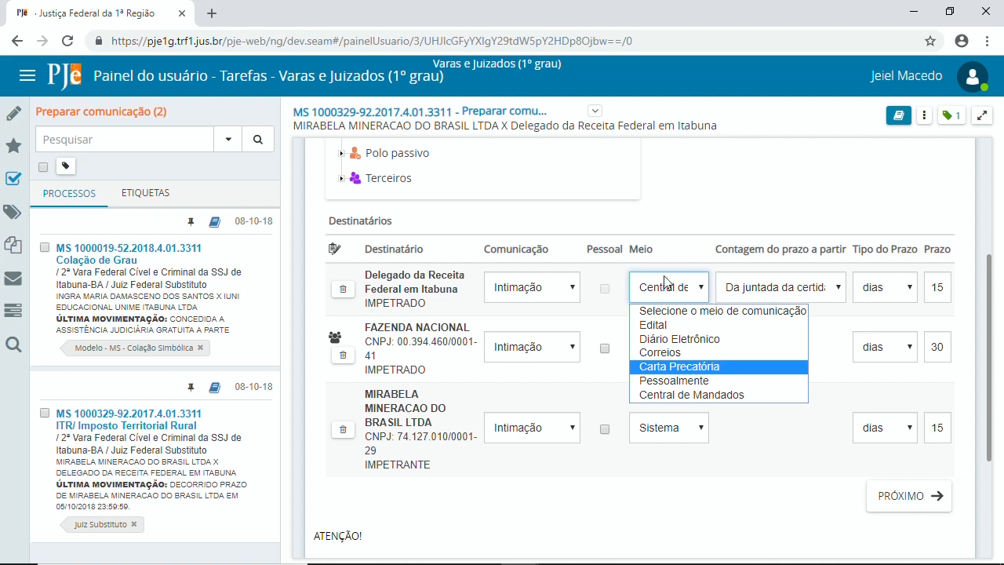
click(657, 367)
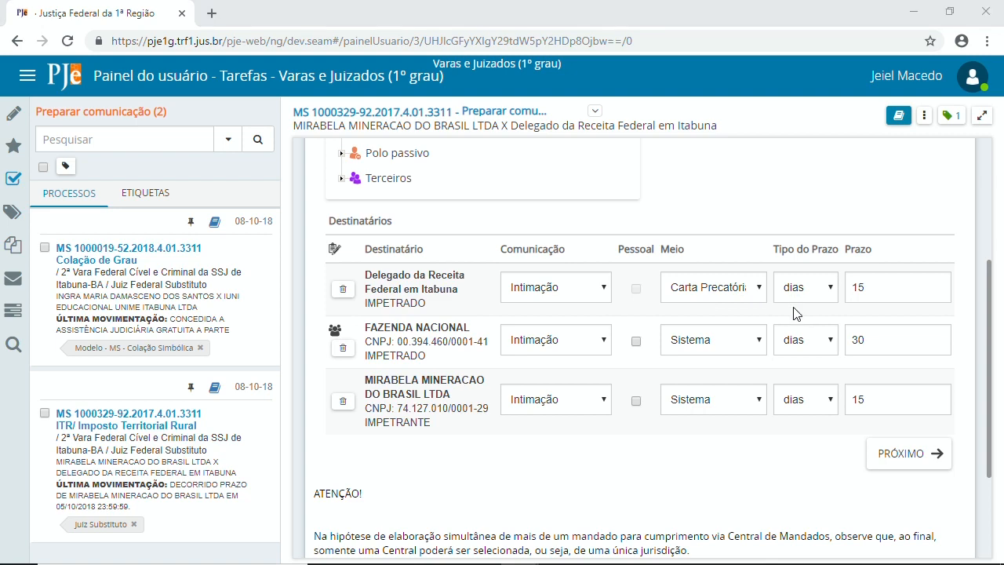
key(alt+Tab)
click(727, 396)
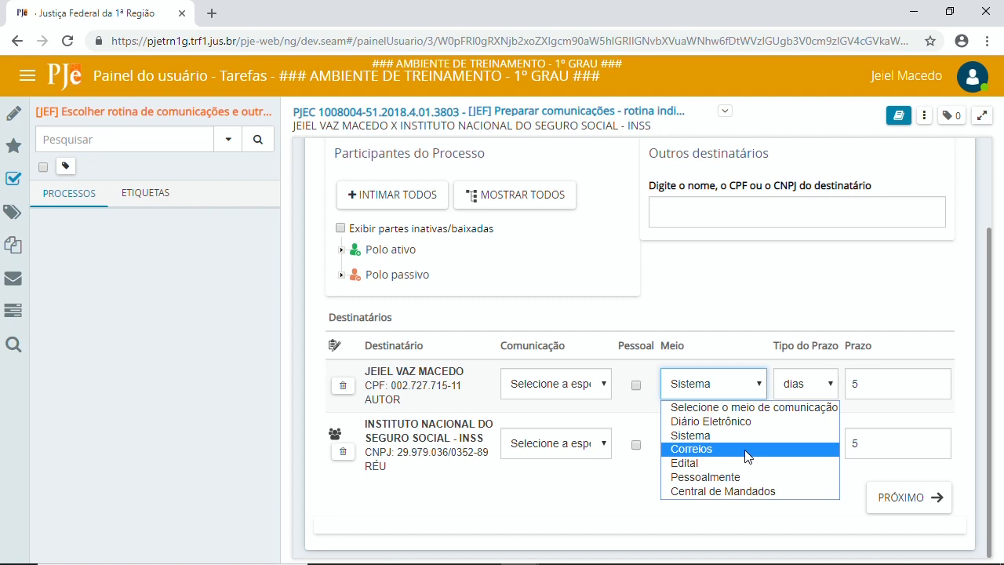
Step: Change the author's communication method to Edital after briefly choosing Correios
click(724, 454)
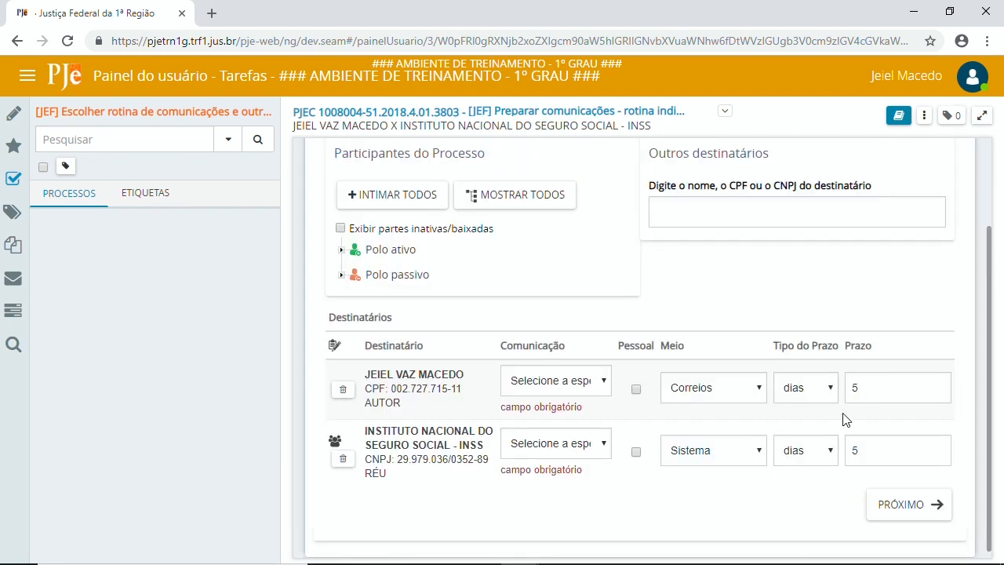
click(713, 388)
click(687, 464)
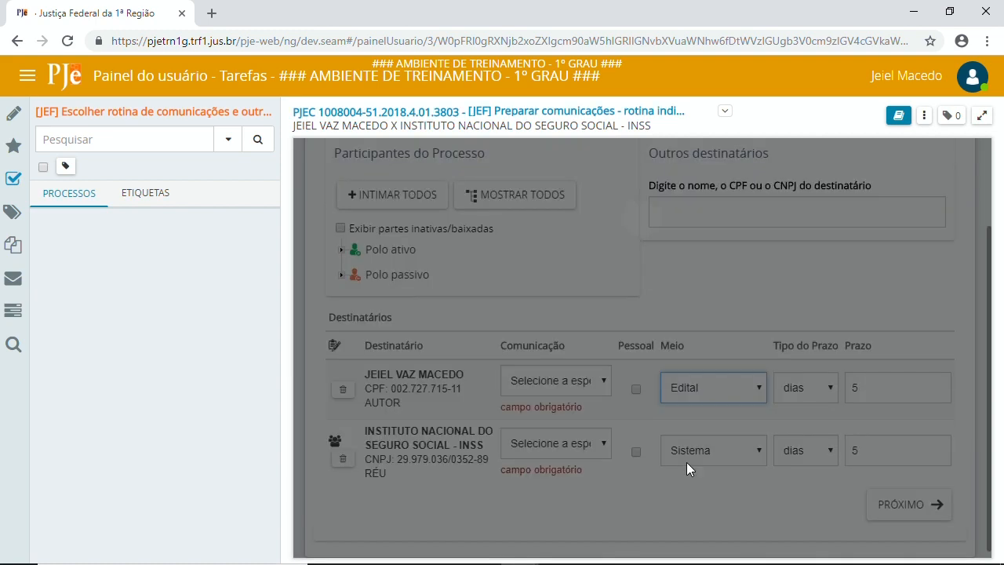
drag(870, 387, 845, 398)
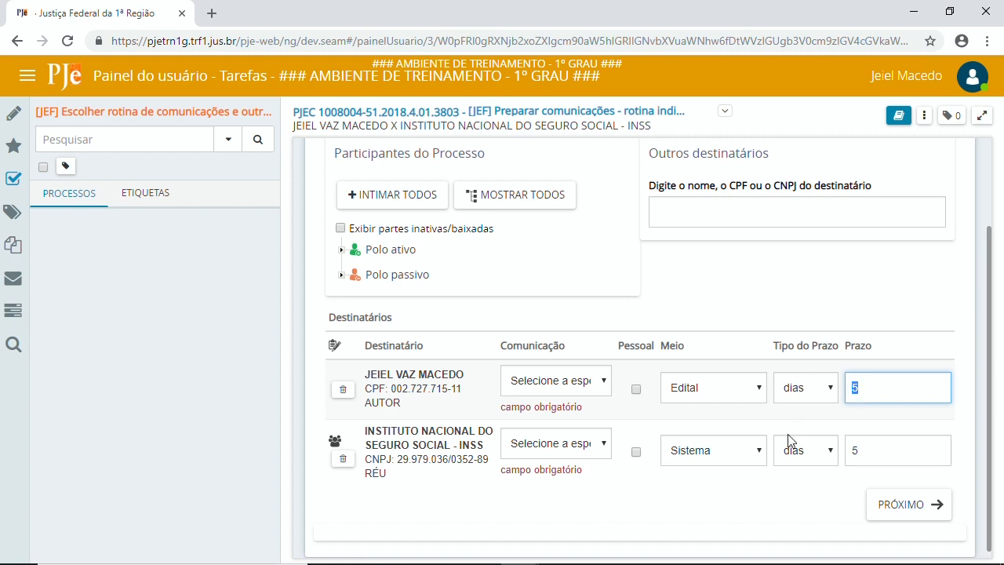
scroll(780, 433, up, 1)
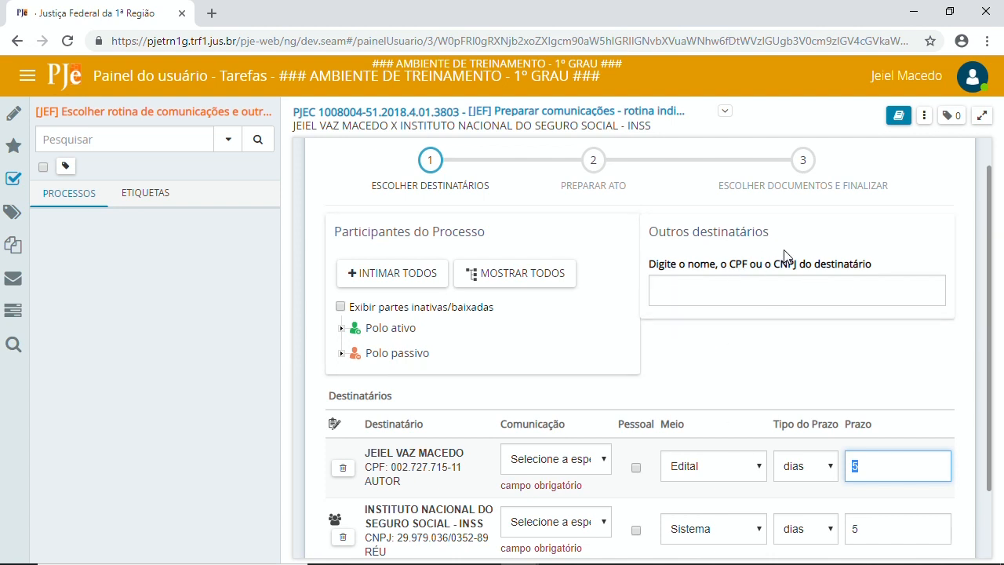
click(723, 294)
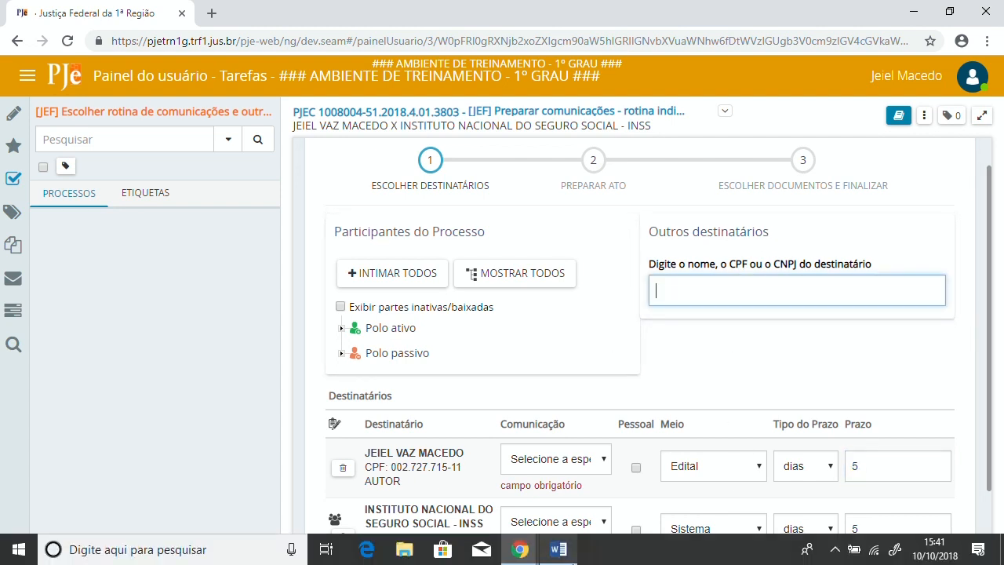
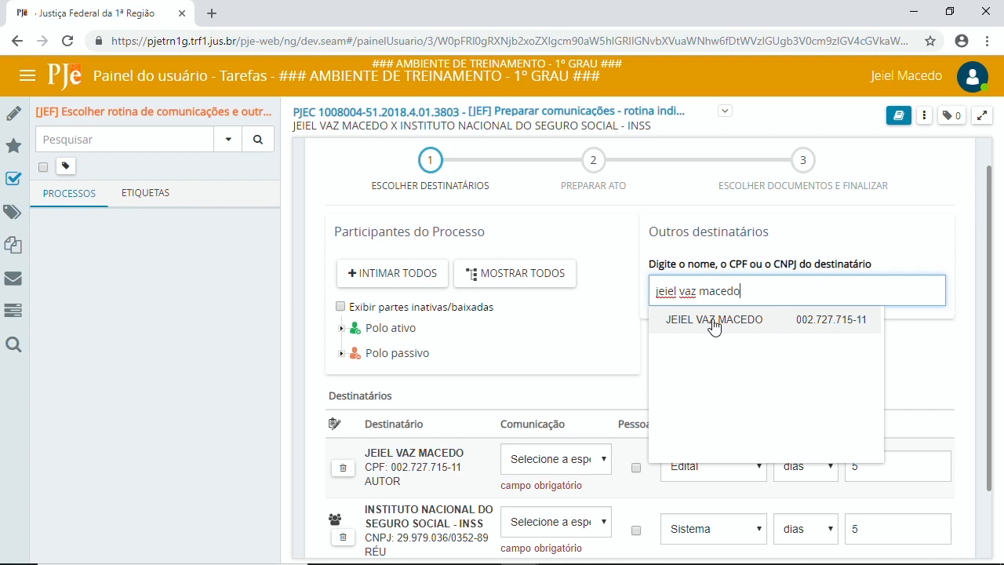
Step: Enter the author's name in Outros destinatários, pick the suggestion, and review the Destinatários table
click(758, 325)
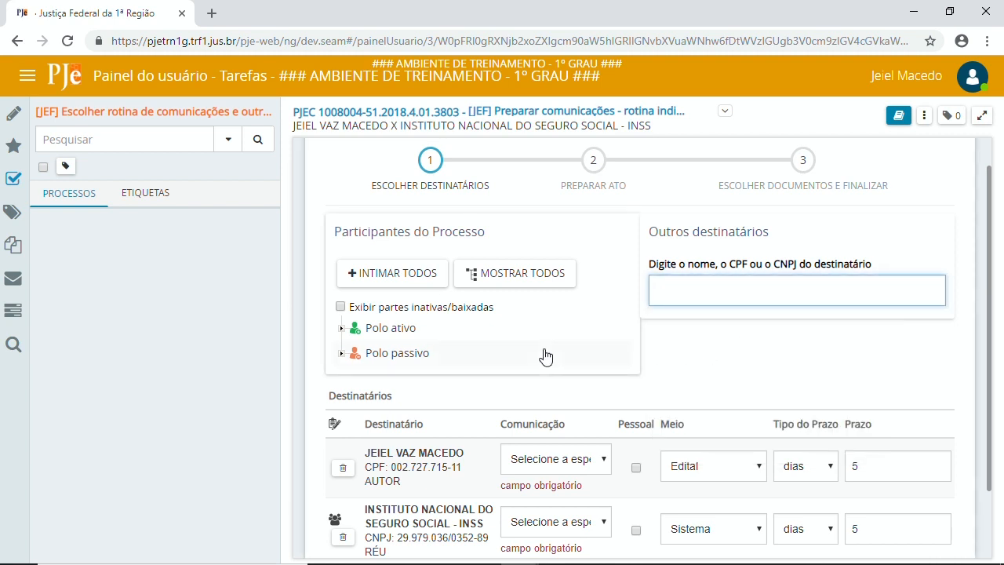
scroll(565, 316, down, 1)
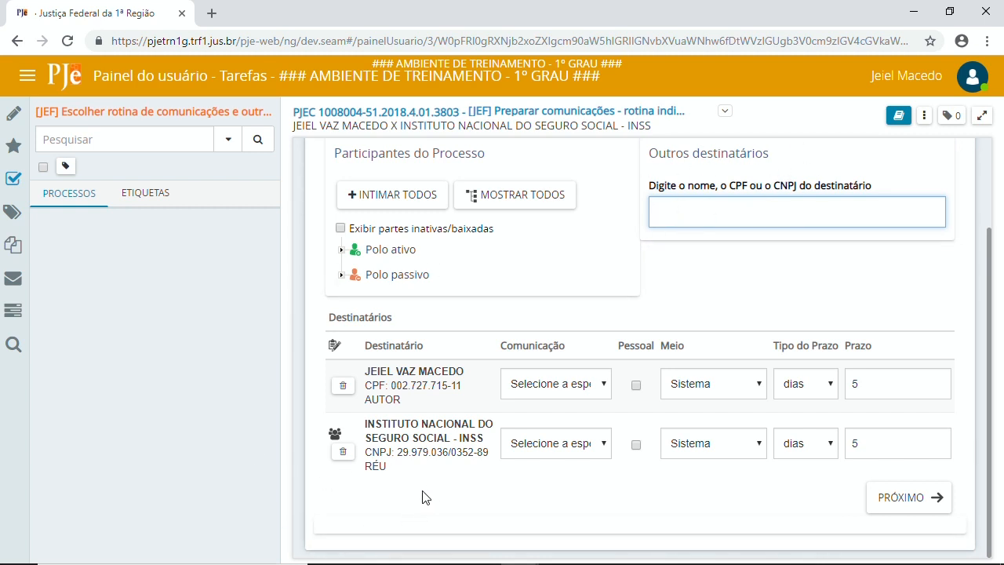
scroll(594, 369, up, 2)
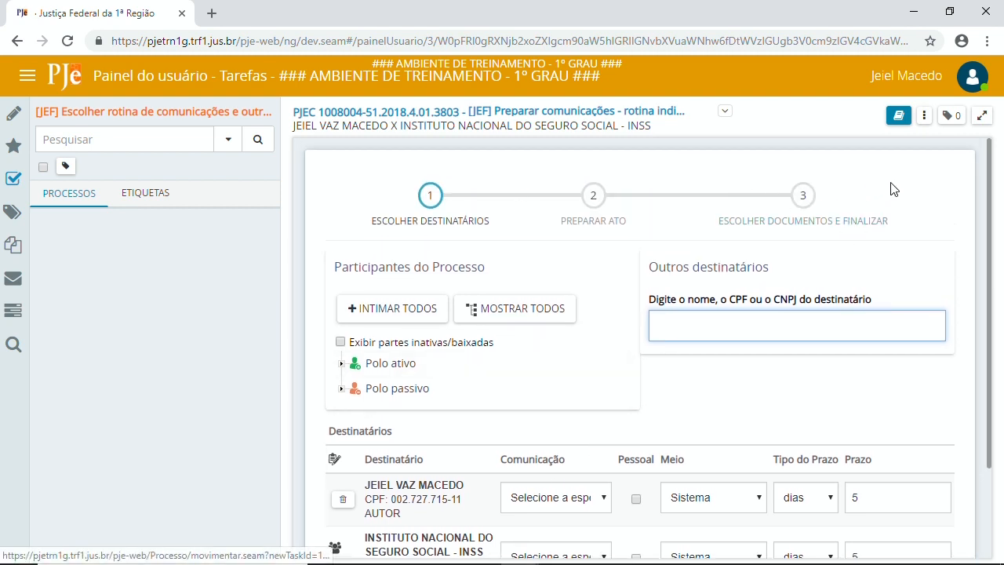
scroll(691, 322, down, 2)
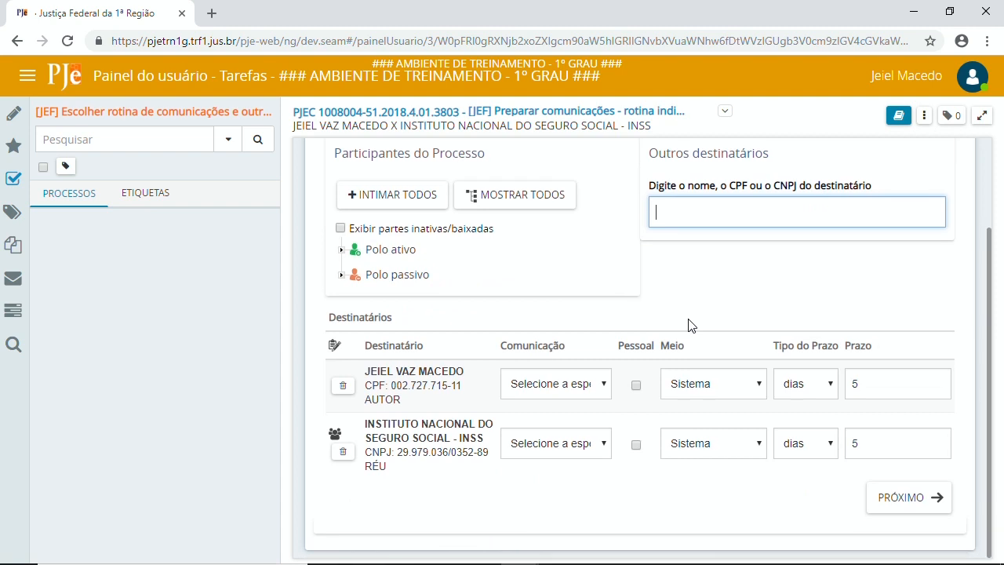
scroll(690, 343, up, 2)
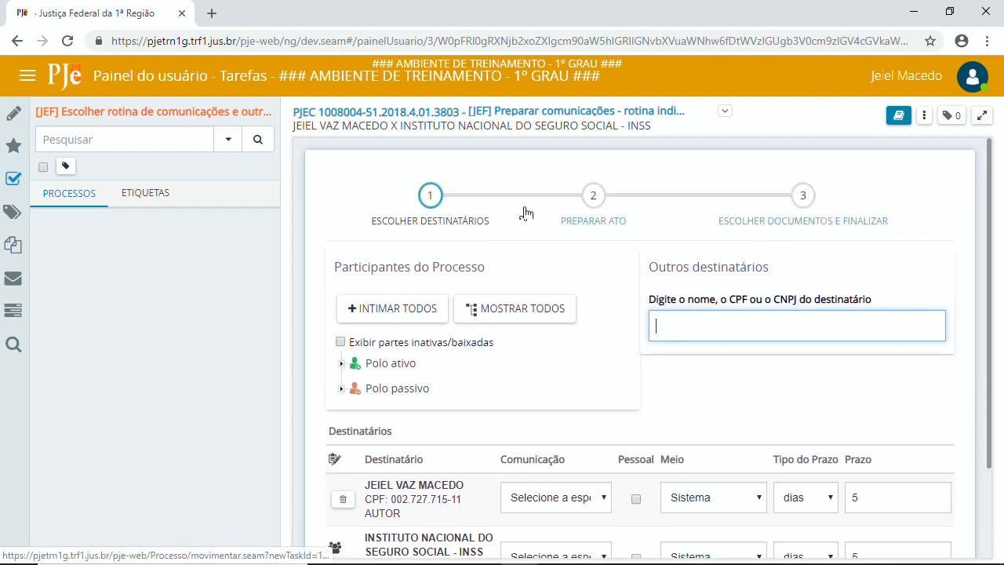
click(427, 114)
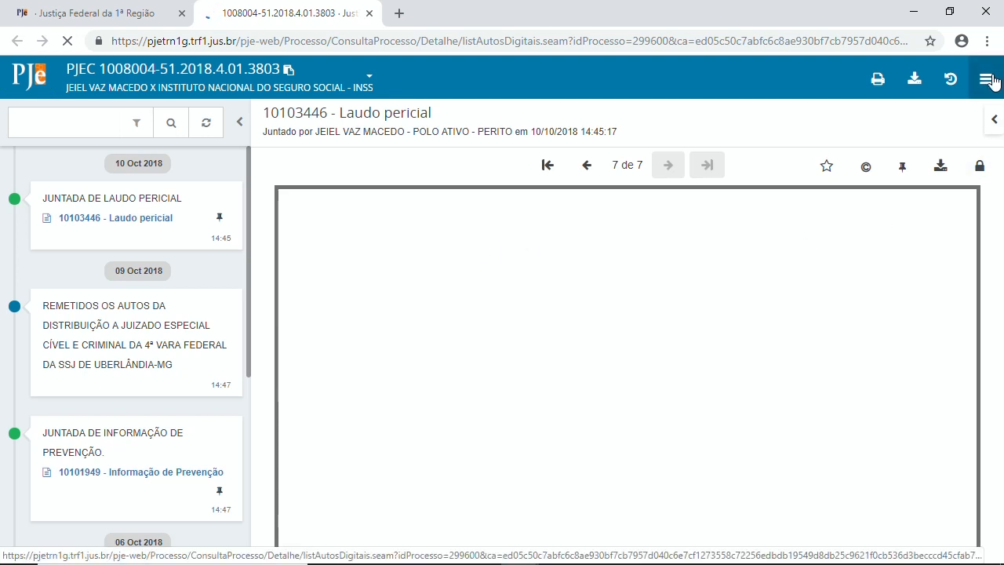
click(987, 79)
mouse_move(866, 118)
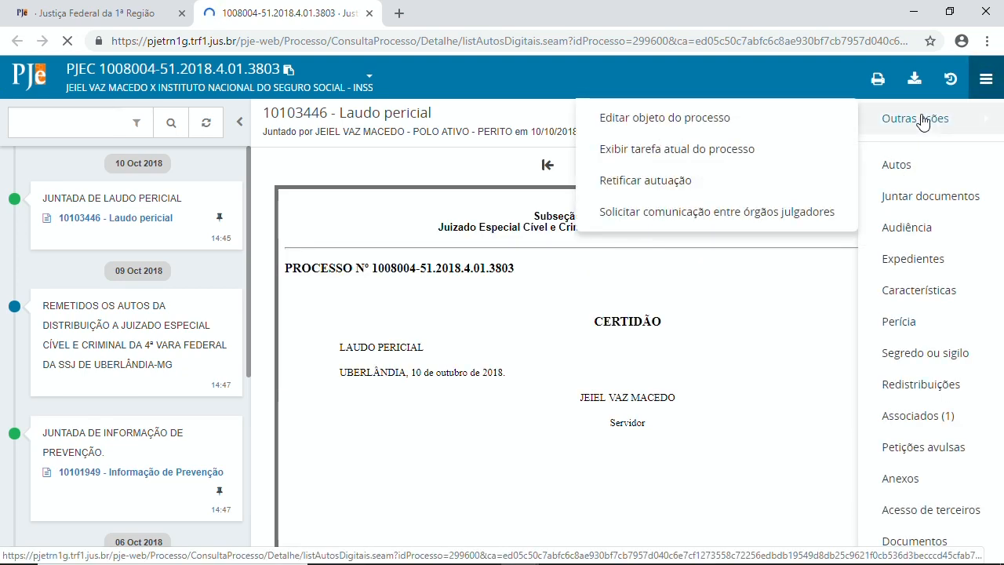
click(604, 187)
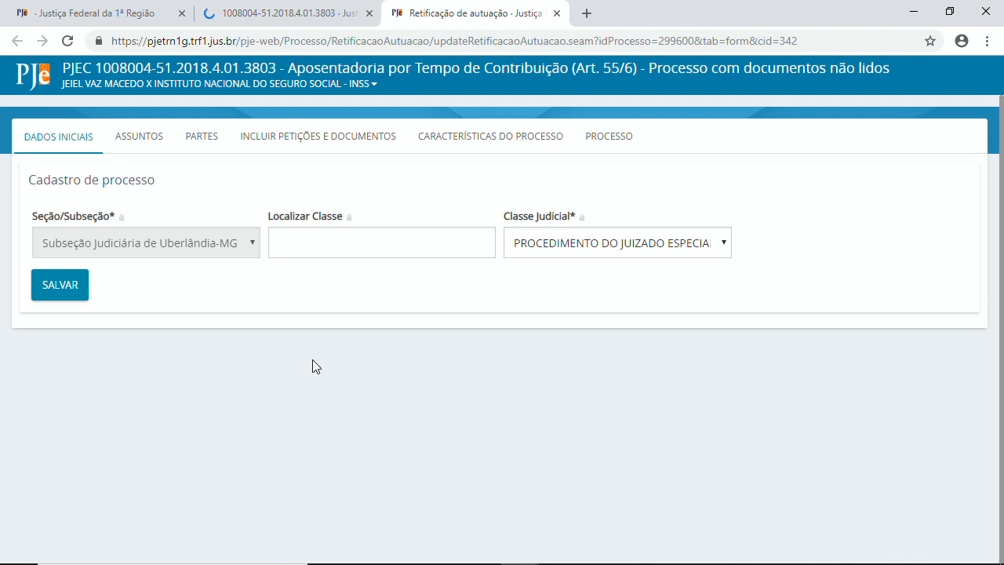
click(208, 139)
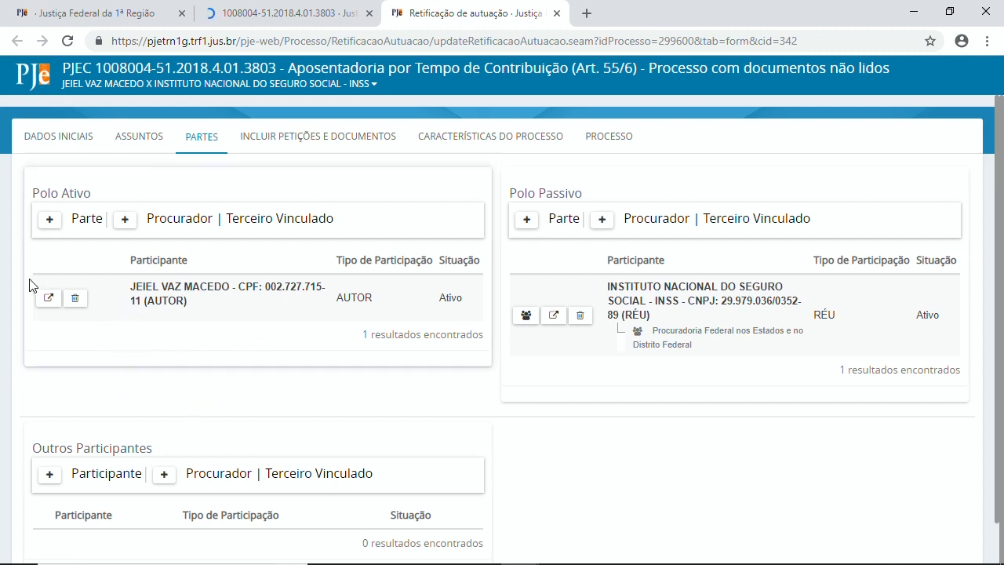
Step: Start a new Polo Ativo AUTOR as a natural person with no CPF and no other document
click(51, 227)
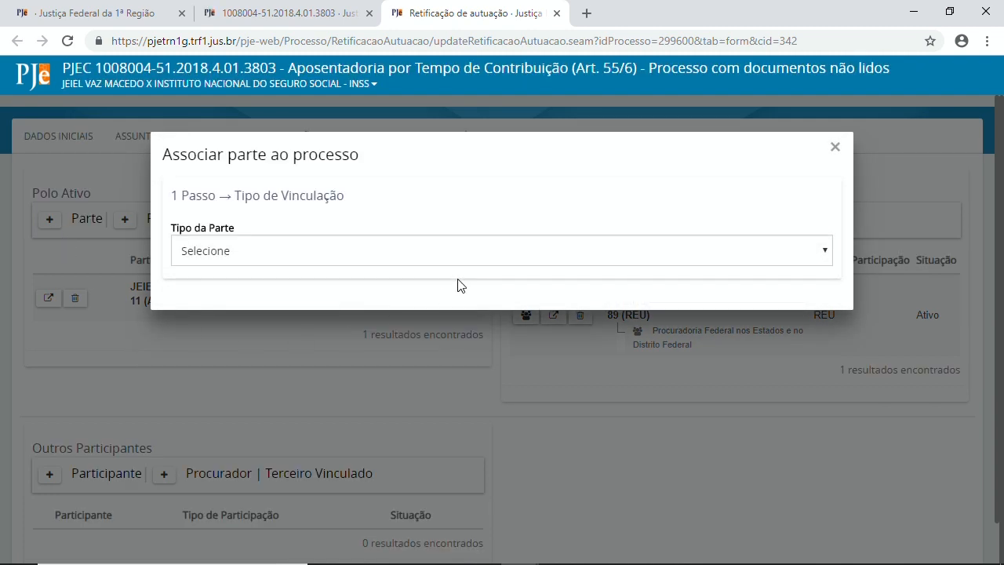
click(262, 258)
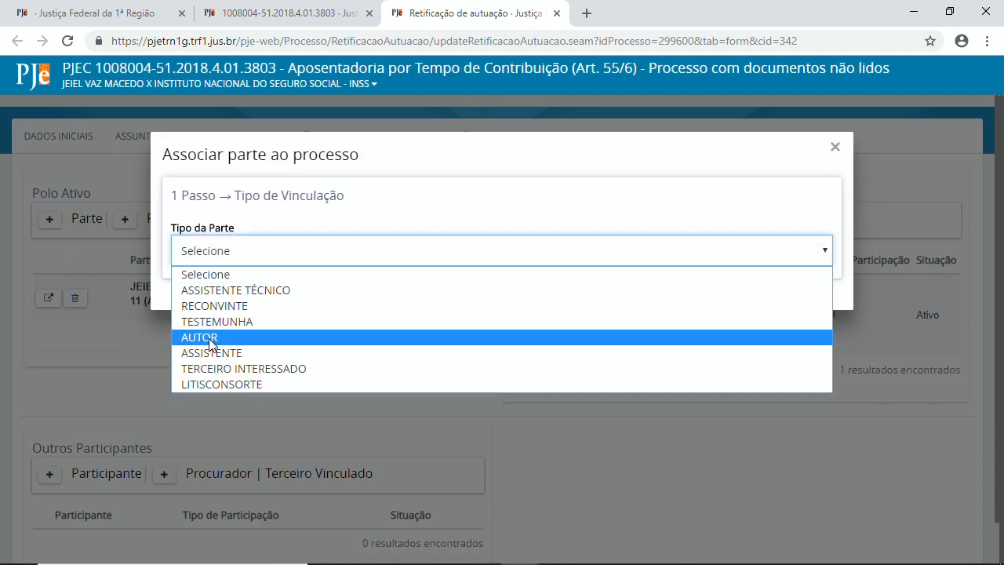
click(208, 338)
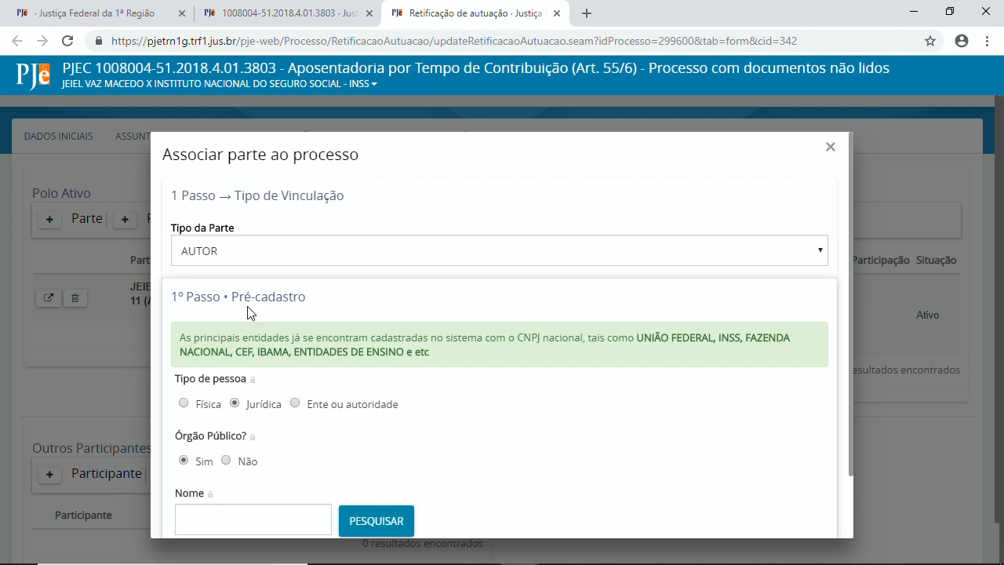
scroll(436, 424, down, 2)
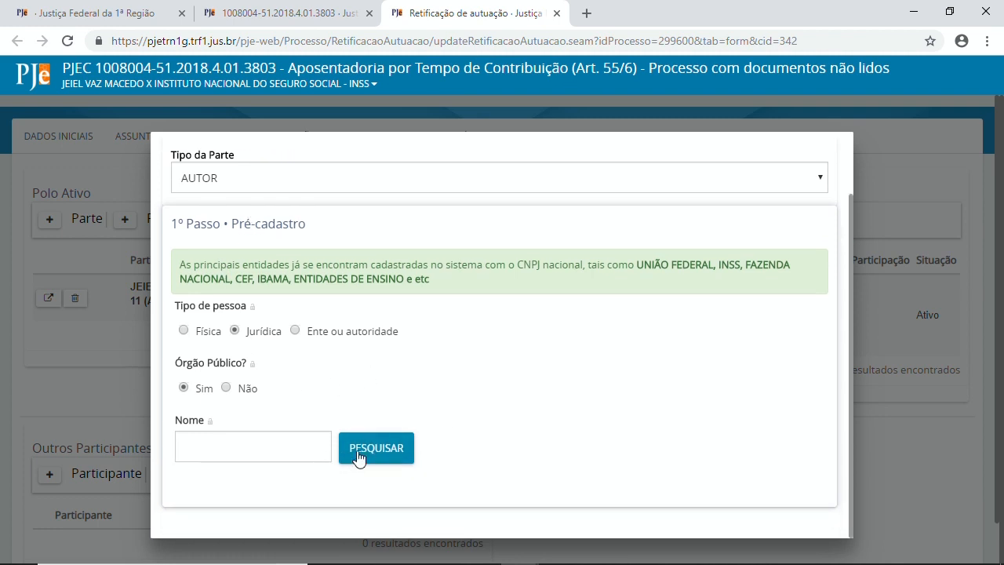
click(184, 331)
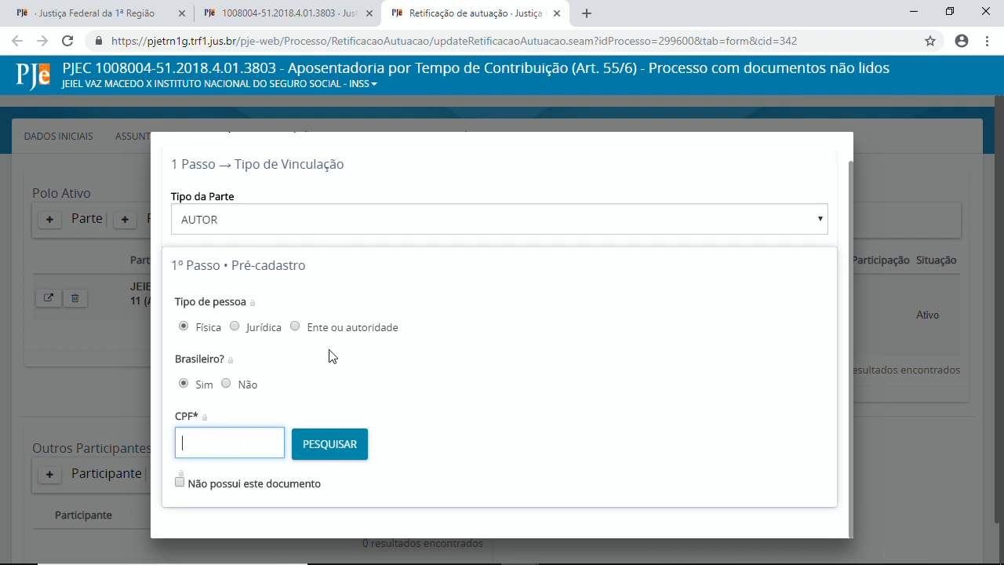
click(180, 485)
click(286, 461)
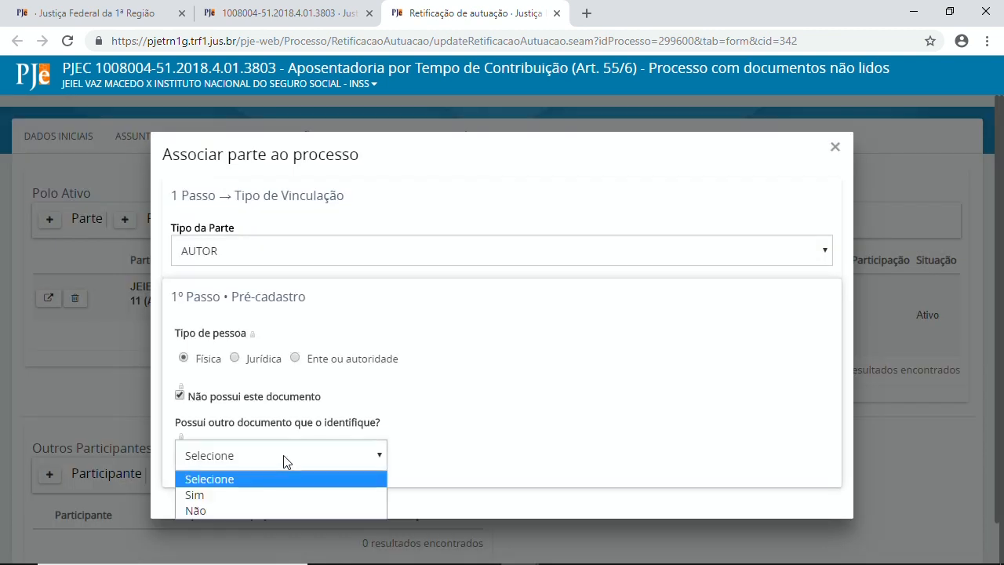
click(207, 511)
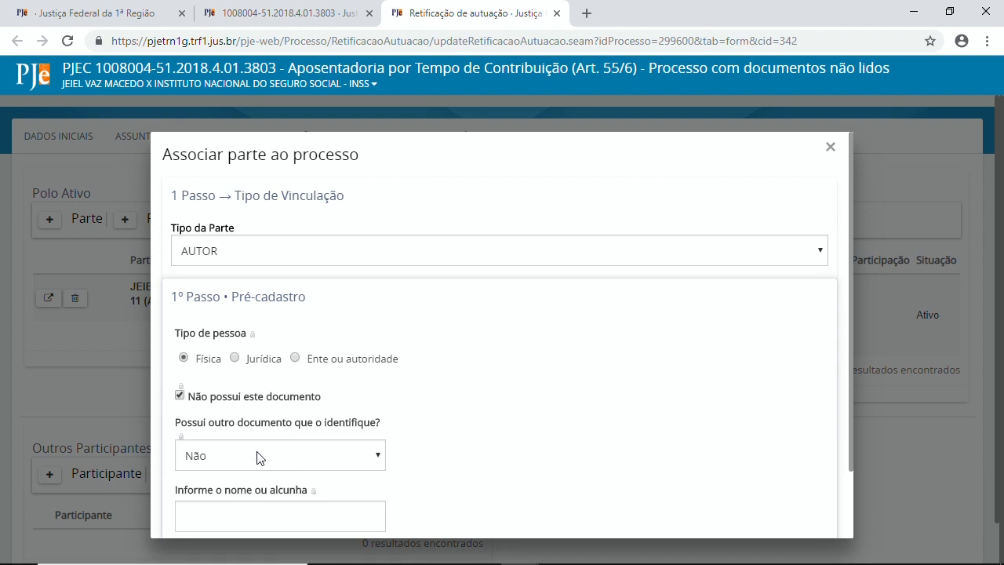
Step: Abandon the Associar parte ao processo form without entering a name or saving
scroll(426, 377, down, 1)
click(254, 442)
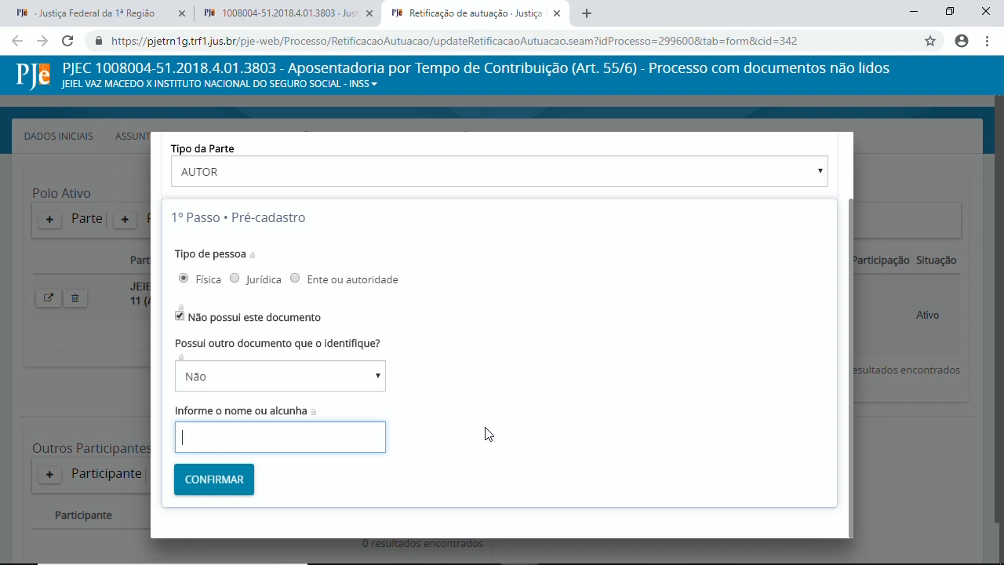
scroll(451, 439, up, 1)
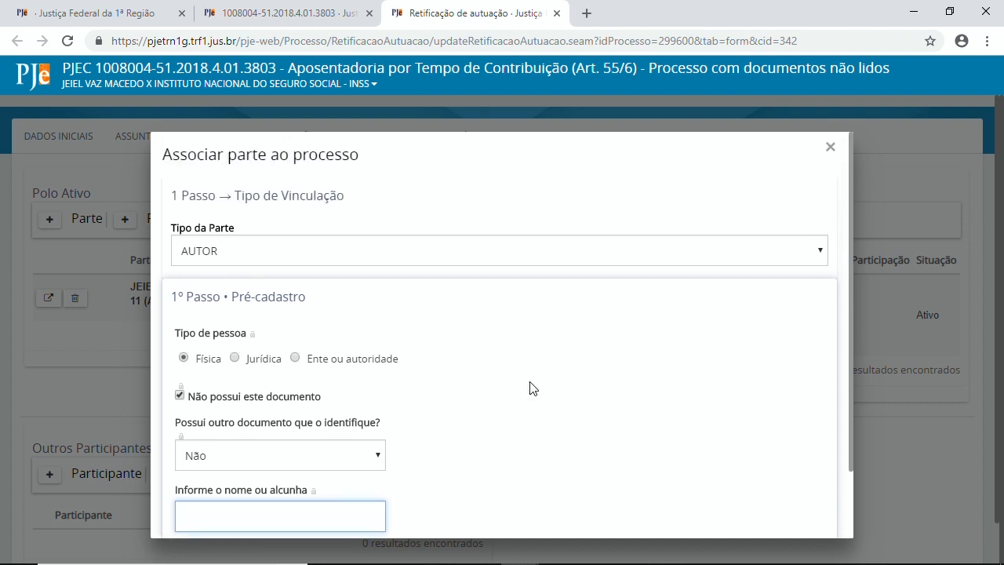
click(830, 149)
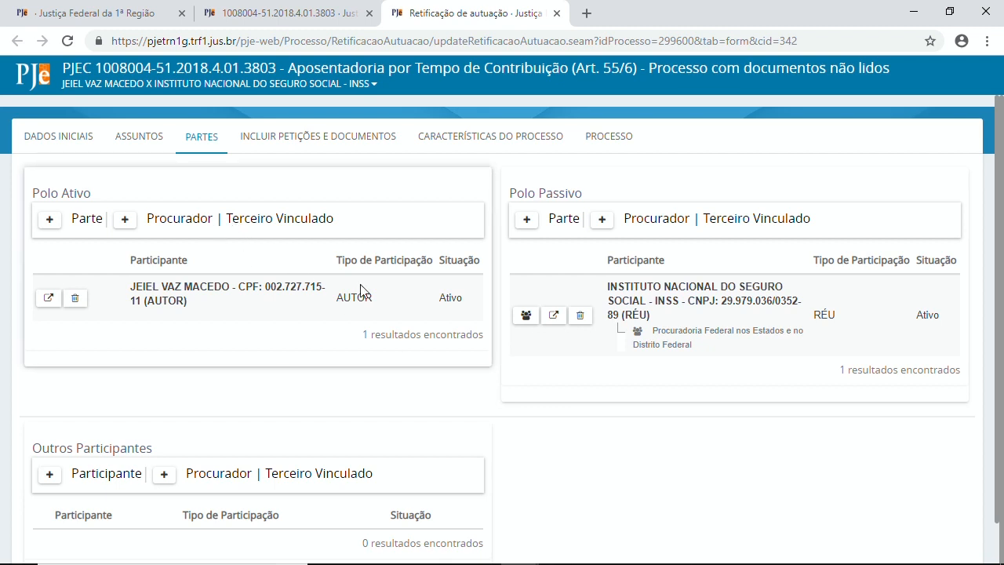
scroll(393, 329, down, 2)
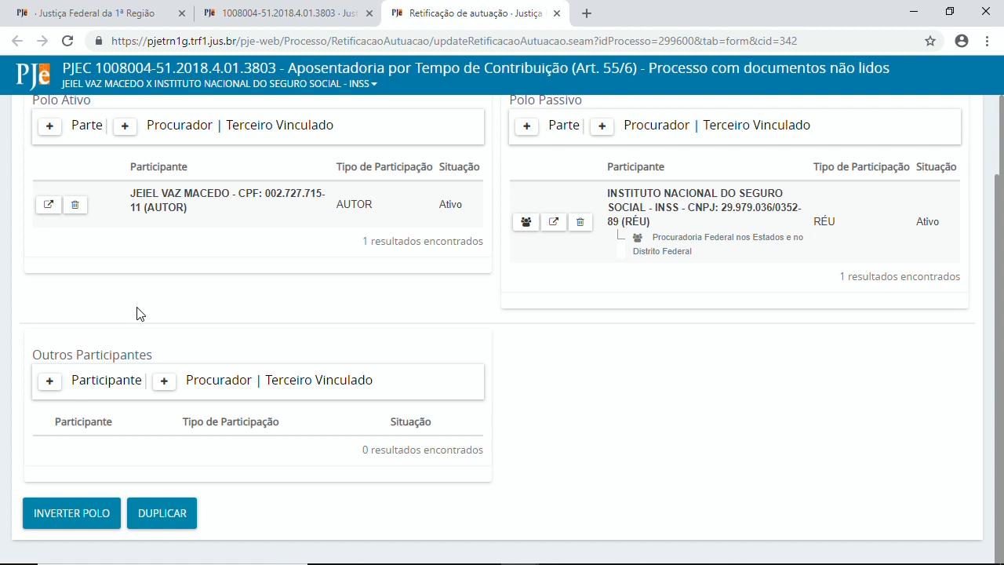
click(49, 380)
click(267, 239)
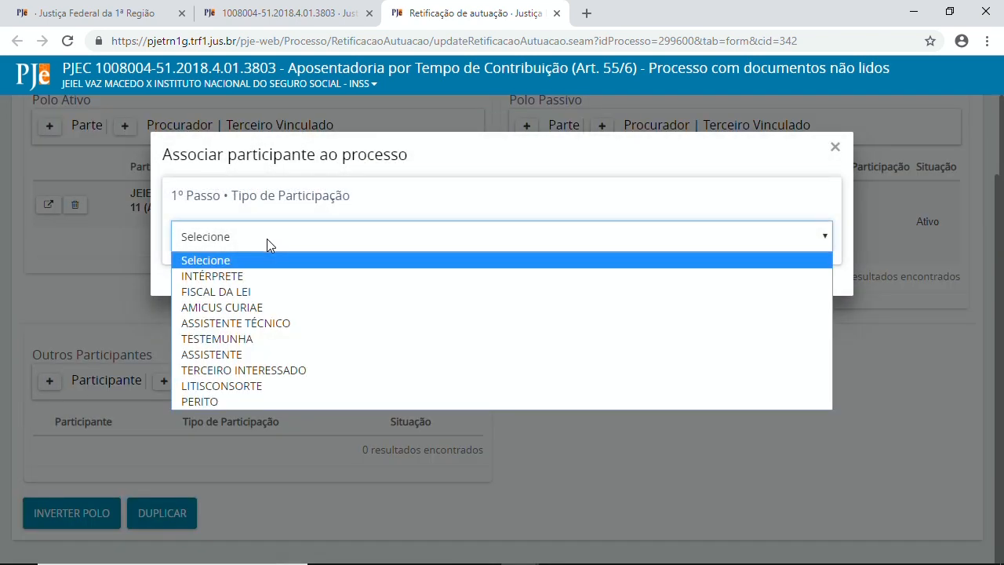
click(200, 402)
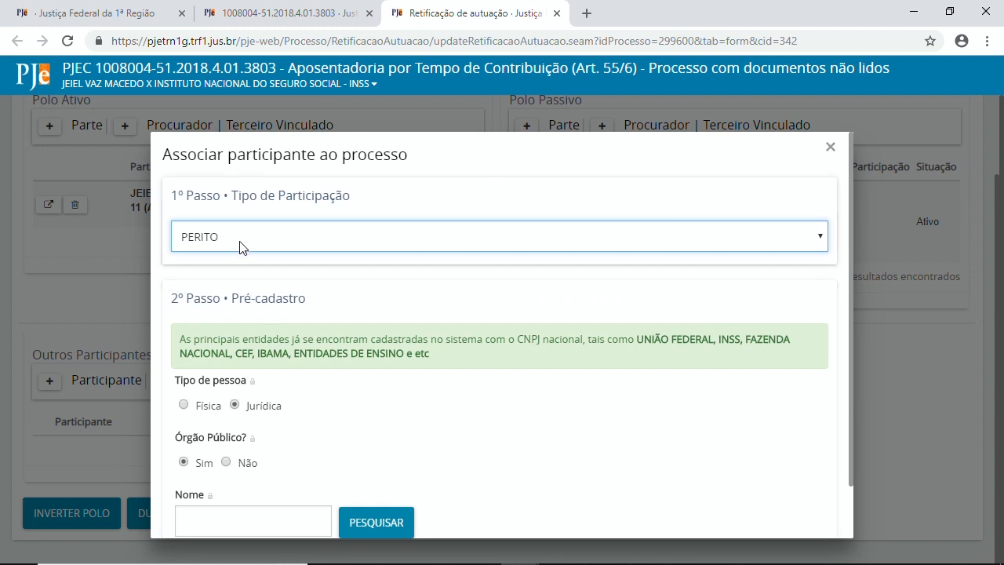
click(242, 247)
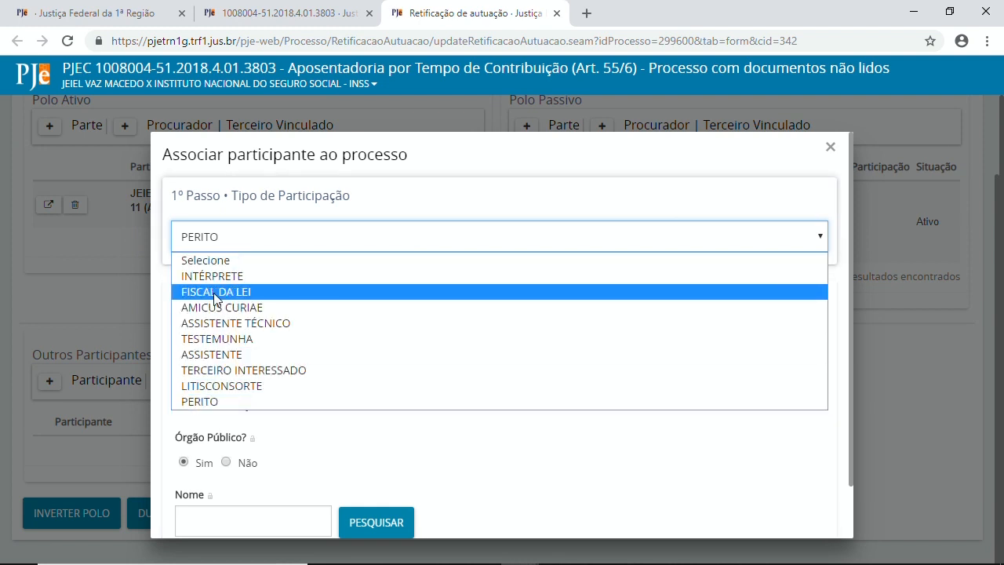
click(294, 404)
scroll(319, 372, down, 2)
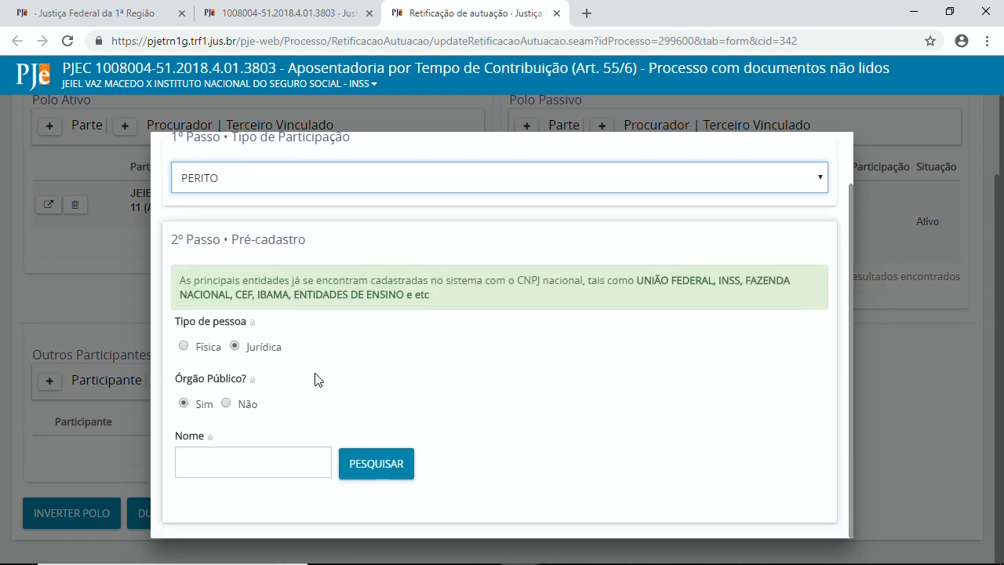
click(184, 347)
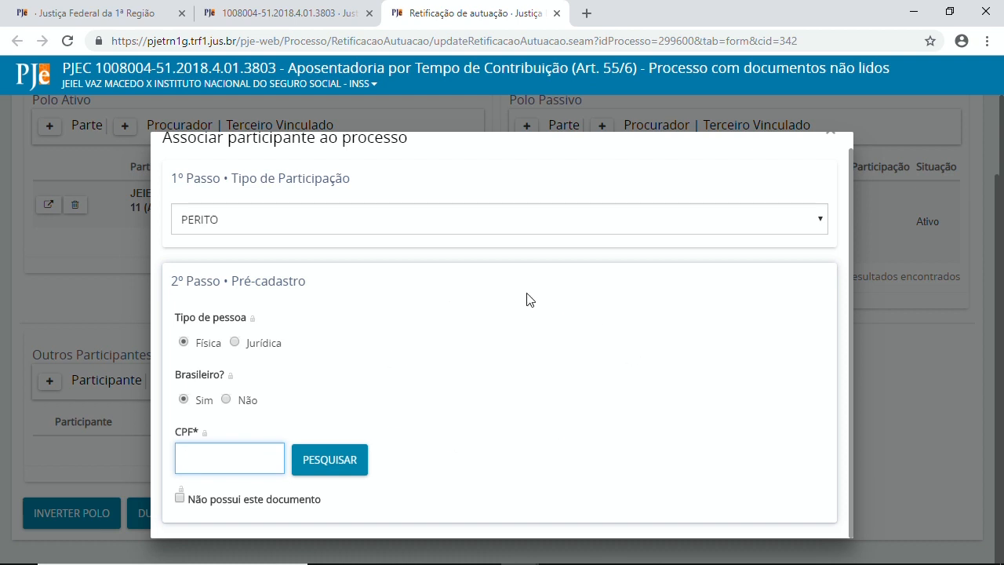
scroll(581, 410, up, 1)
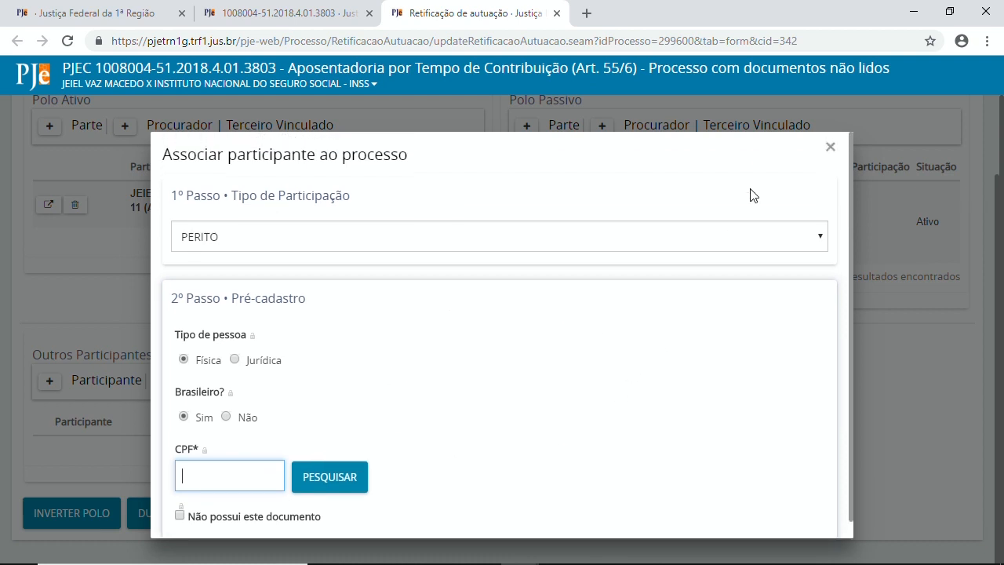
click(831, 151)
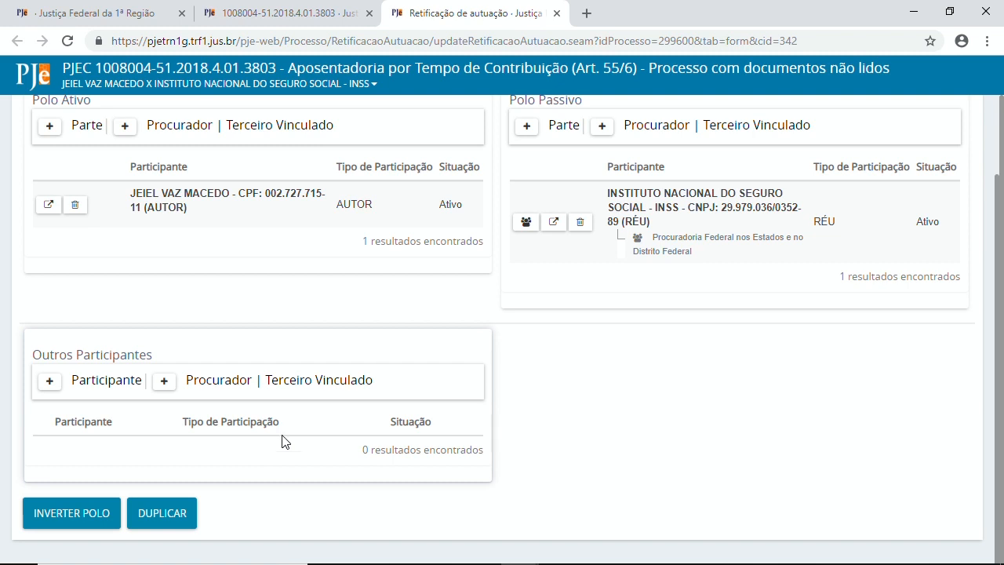
scroll(263, 444, up, 2)
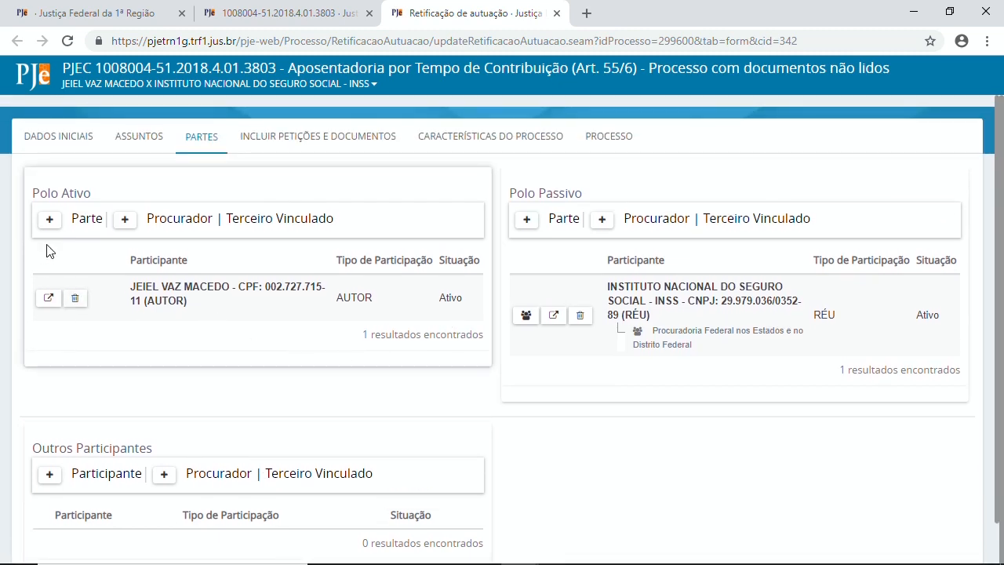
Step: Add a Polo Ativo party of type AUTOR as an Ente ou autoridade
click(49, 219)
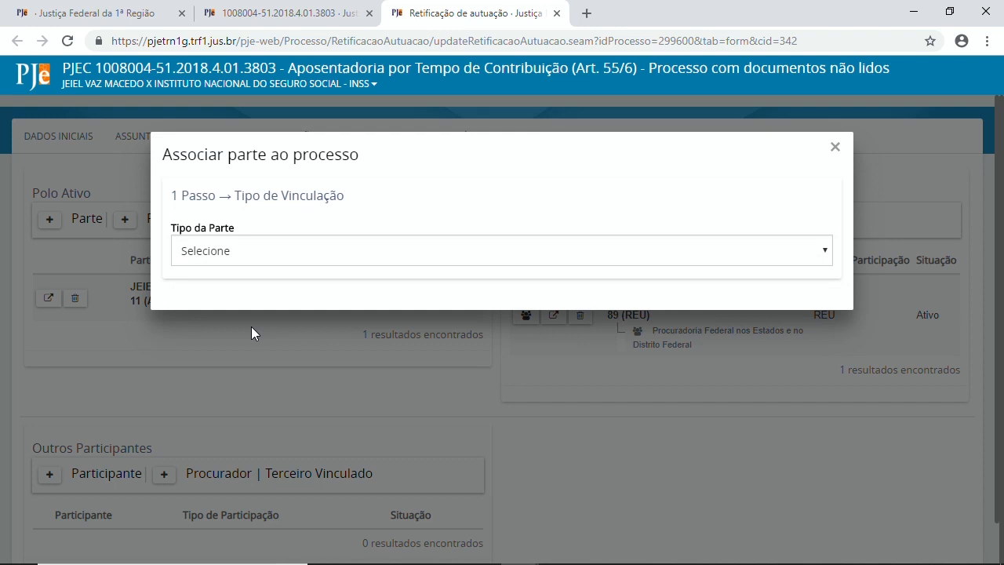
click(294, 255)
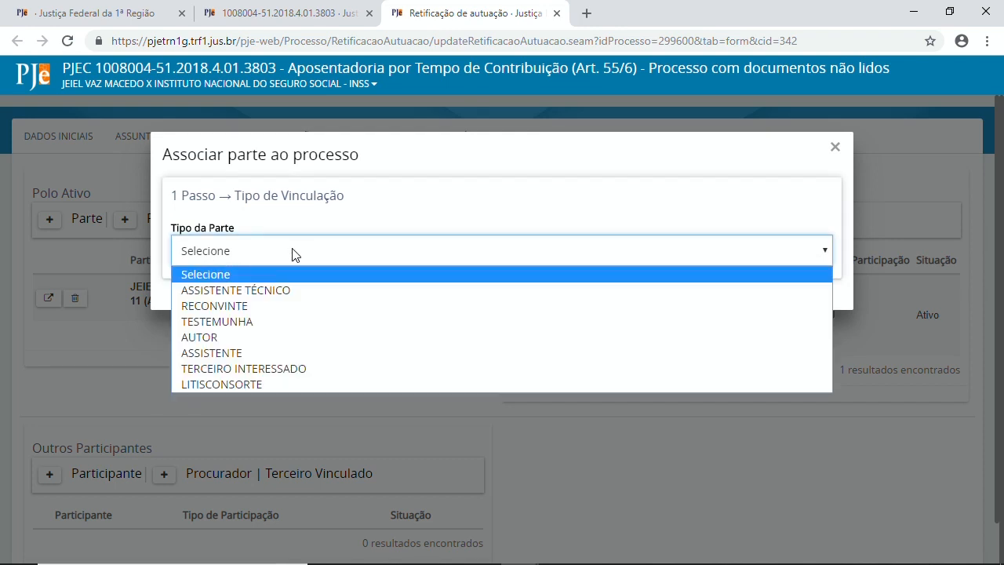
click(212, 338)
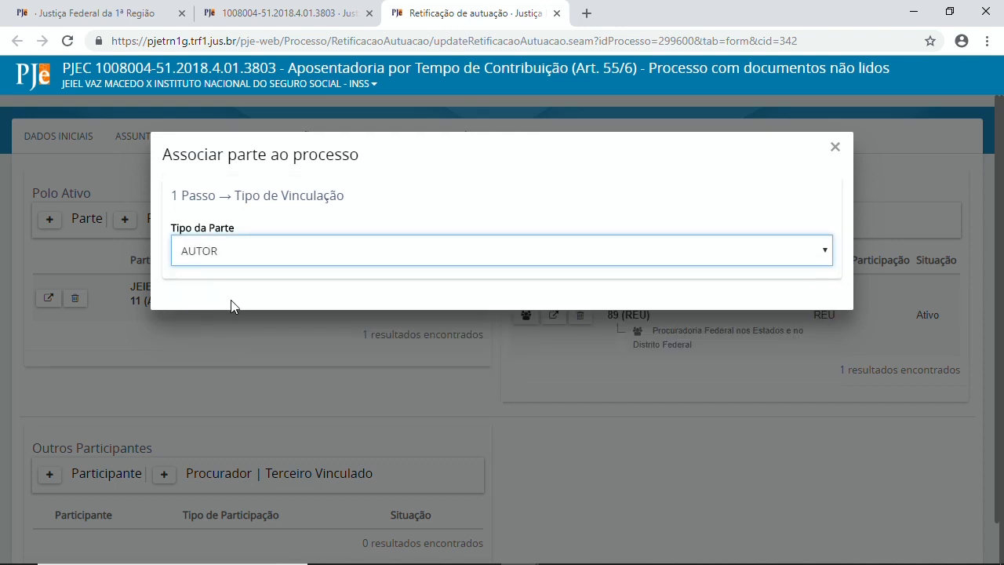
scroll(337, 294, down, 1)
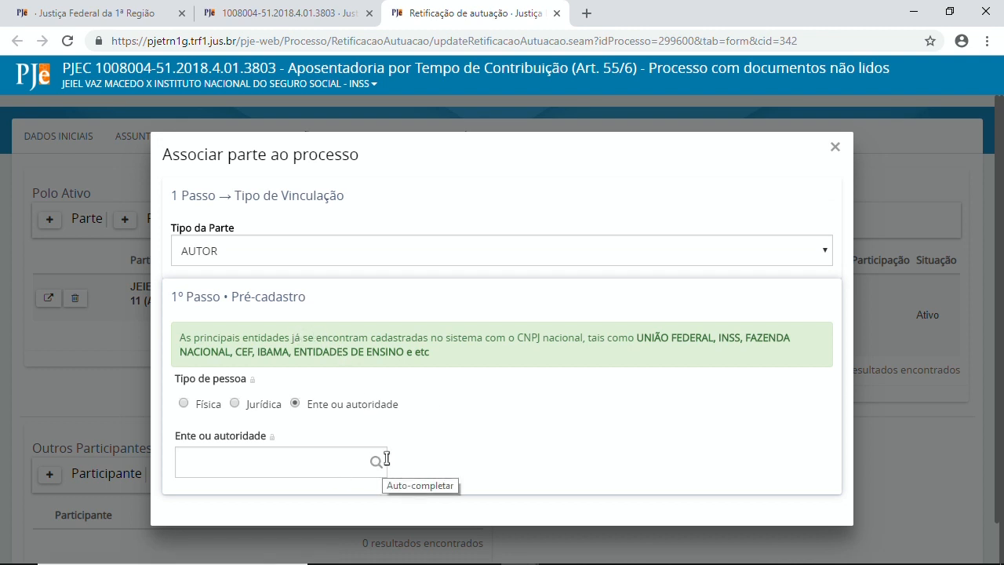
click(230, 466)
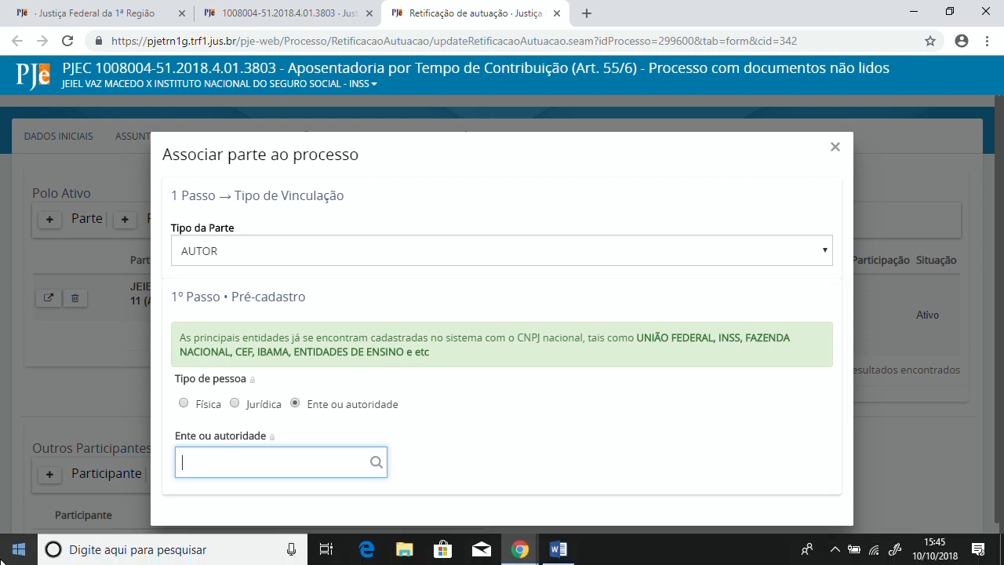
Step: Search entities for '(processos criminais)' and browse the state Polícia Civil suggestions
text((pro)
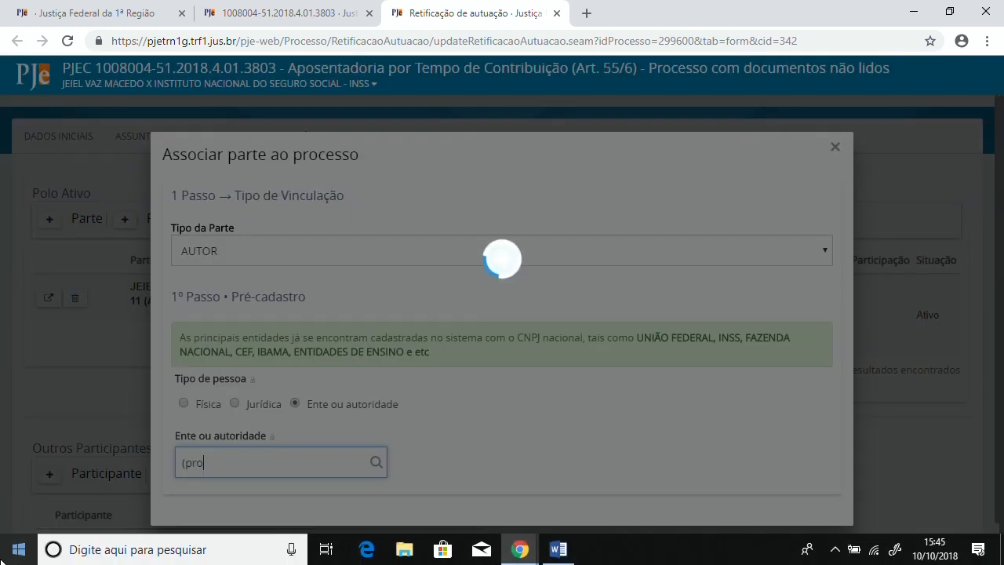
text(cessos crimi)
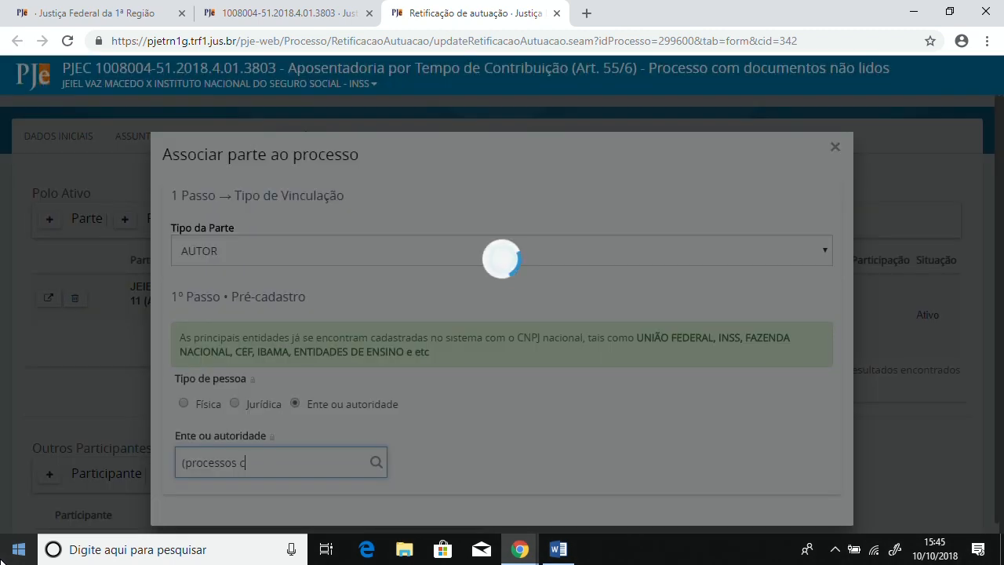
text(nais)
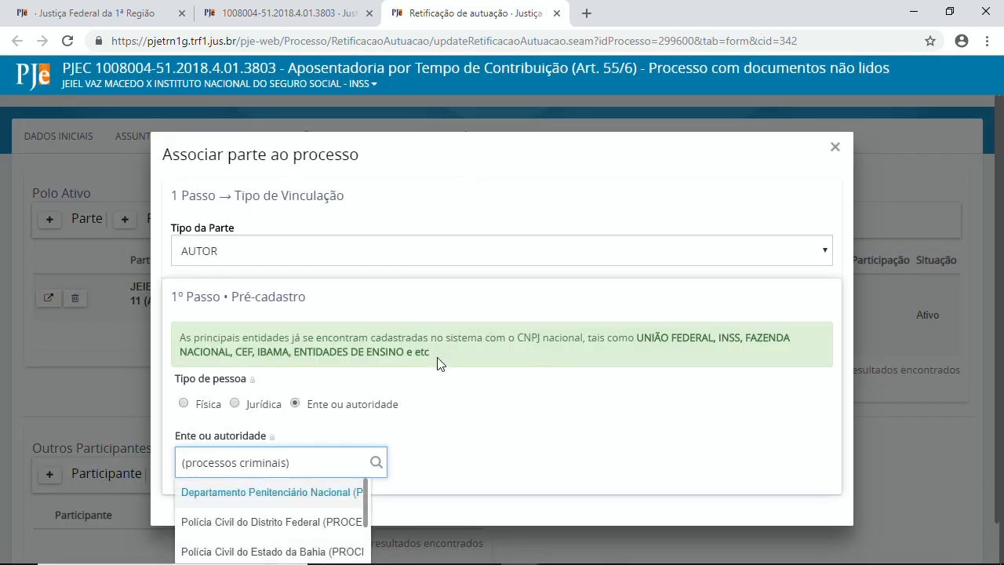
scroll(338, 529, down, 5)
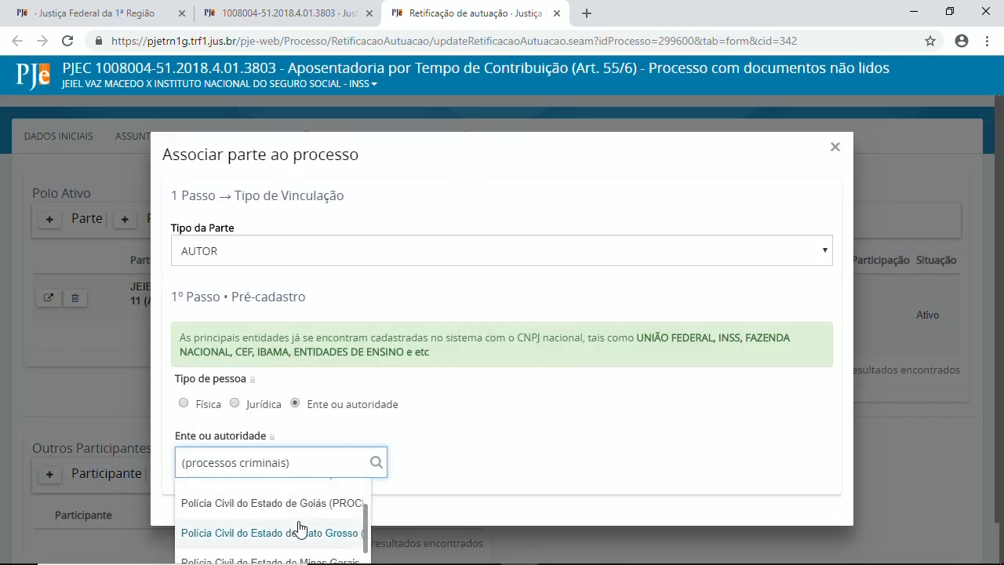
scroll(299, 526, up, 2)
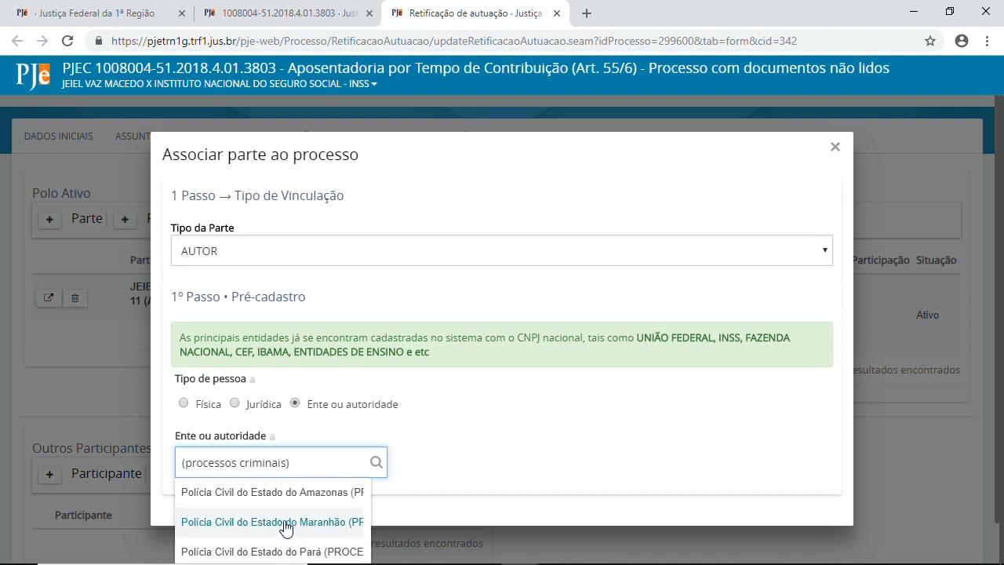
scroll(289, 506, up, 5)
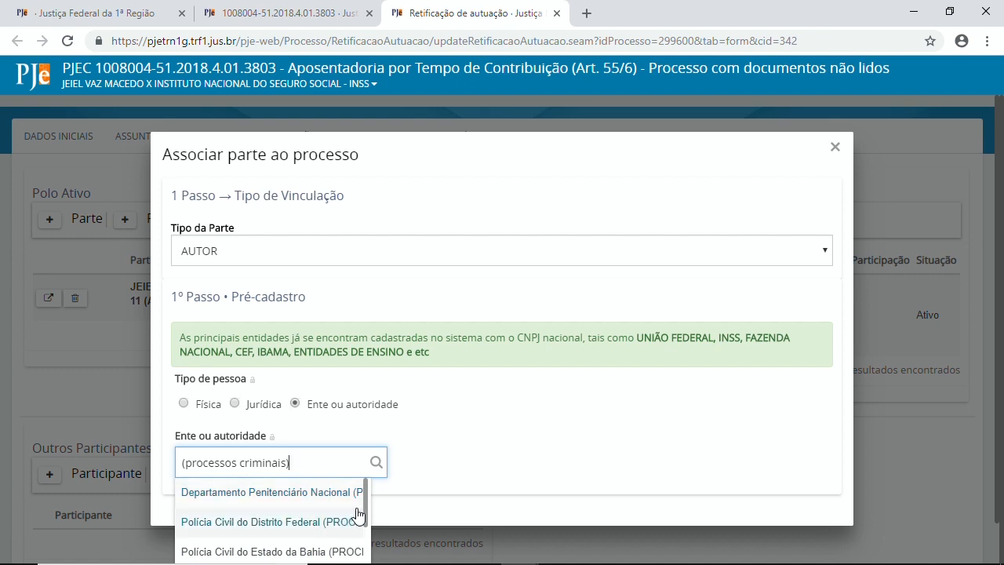
drag(365, 497, 365, 556)
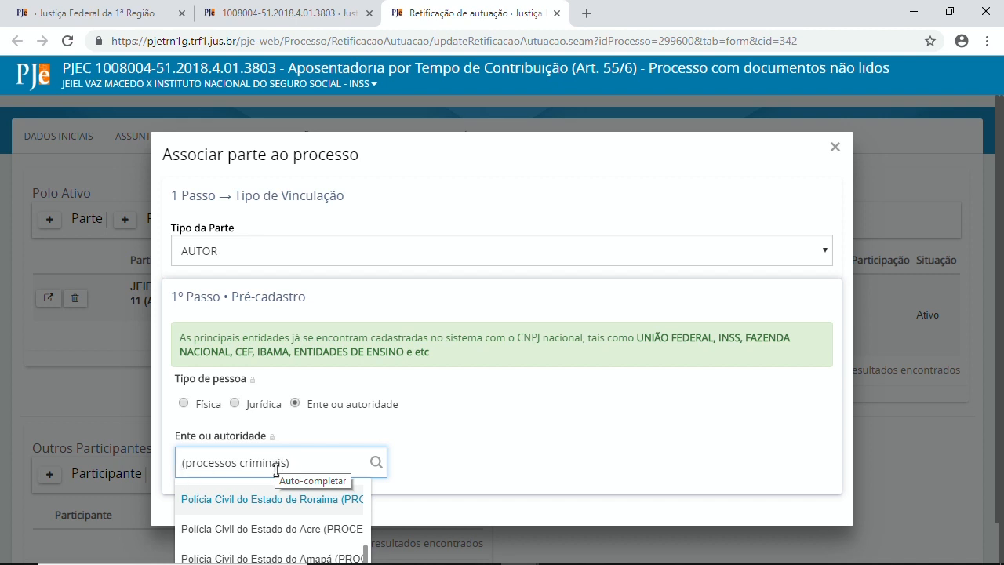
mouse_move(287, 559)
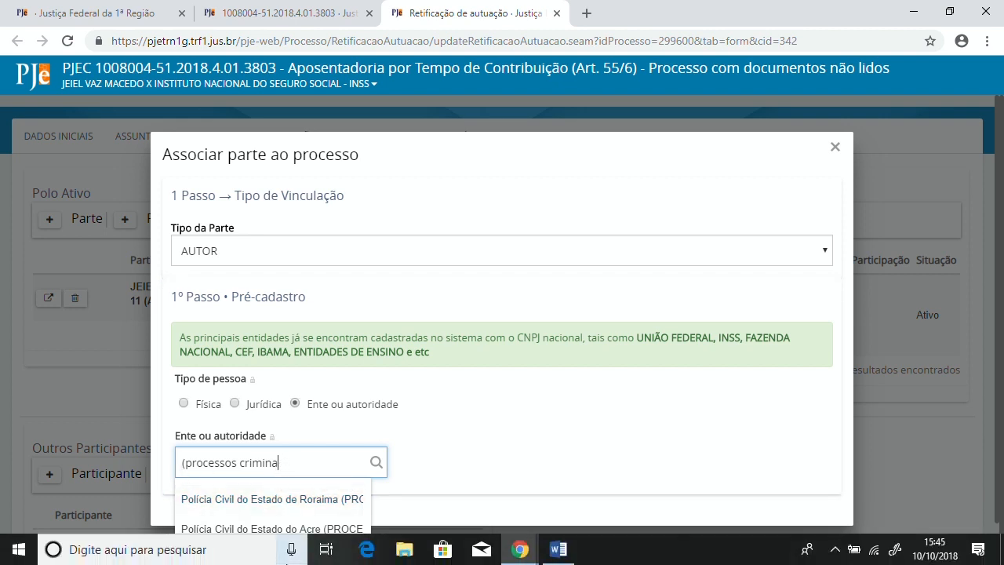
Step: Pick Ministério Público Federal (Procuradoria) as the entity, confirm it, and close the correction tab
key(BackSpace)
key(BackSpace)
key(BackSpace)
key(BackSpace)
key(BackSpace)
key(BackSpace)
key(BackSpace)
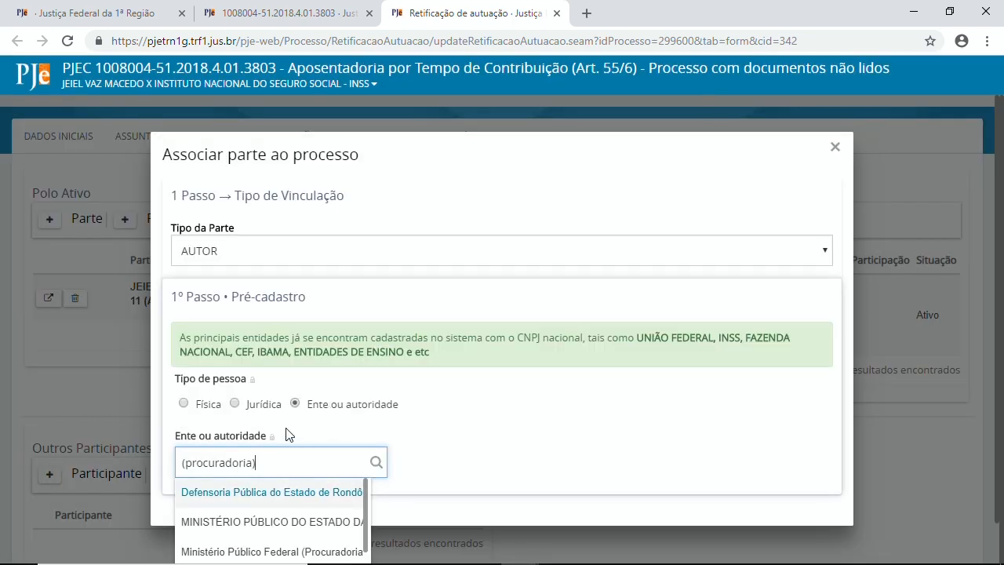
click(263, 551)
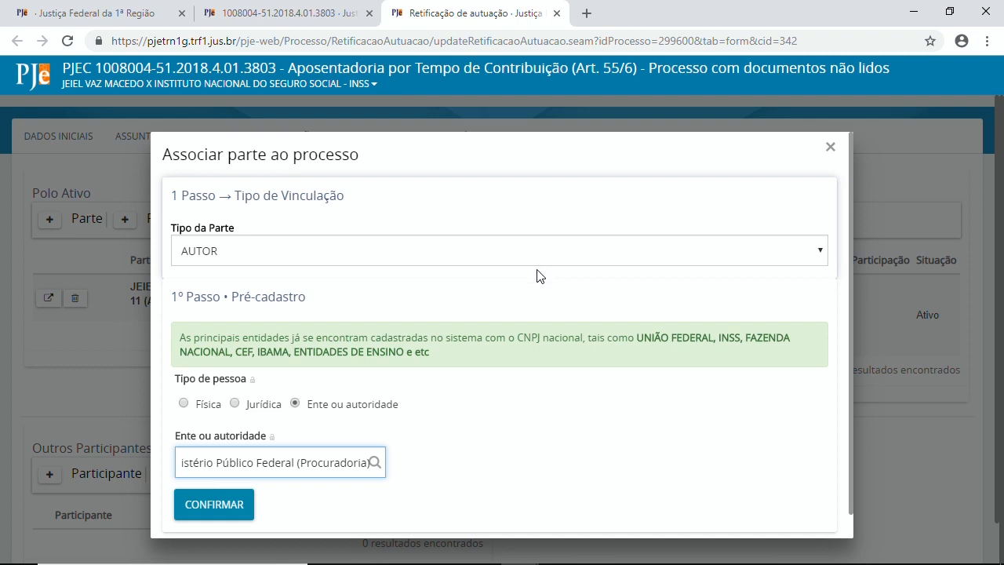
click(215, 505)
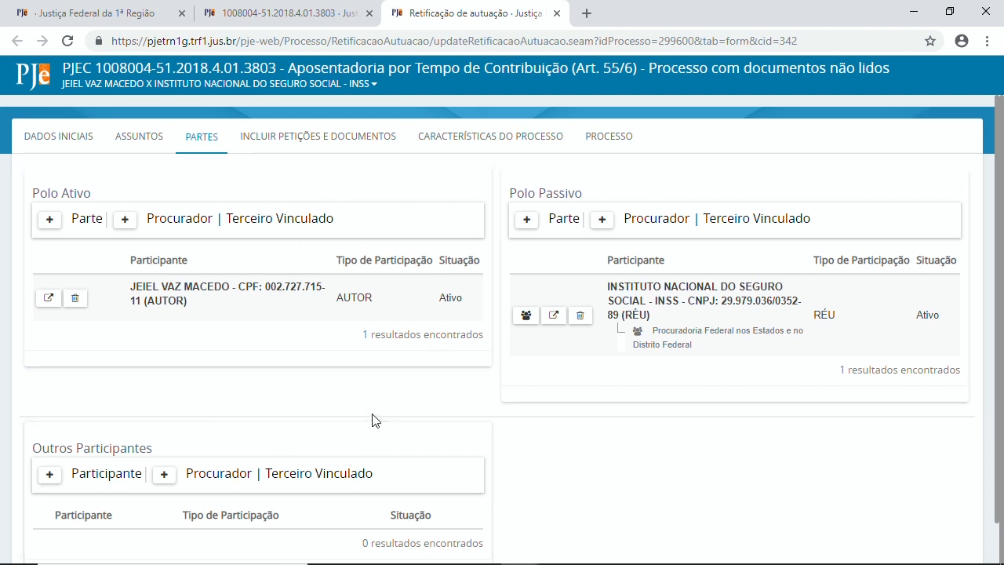
click(557, 13)
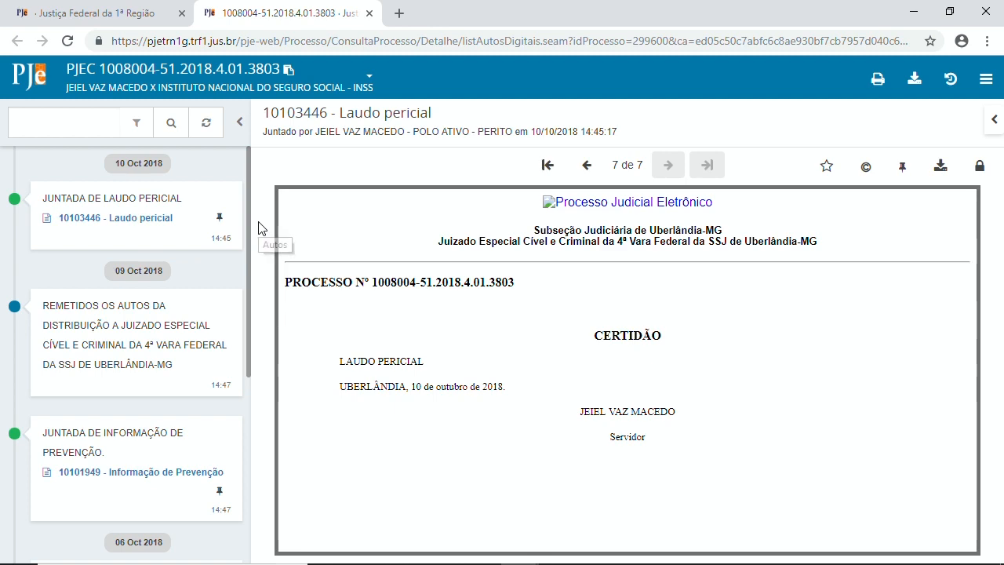
Step: Close the case records tab and go to Configuração > Documento > Modelo > Modelo
click(369, 13)
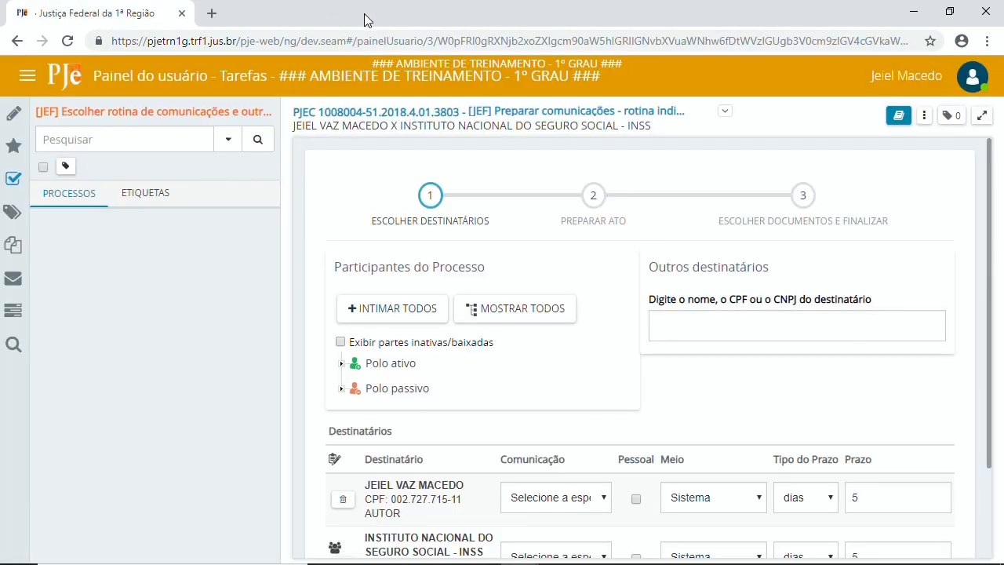
click(30, 78)
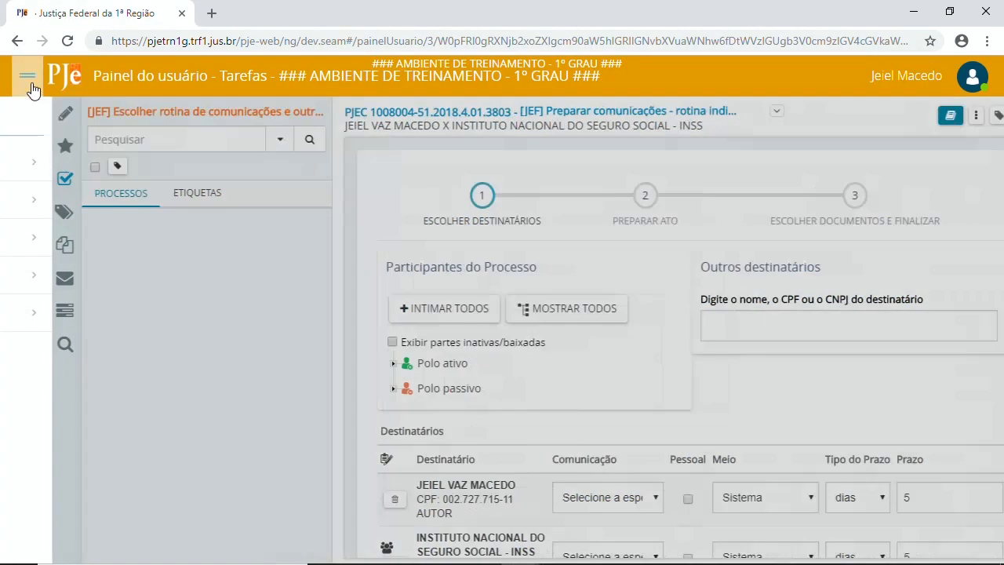
mouse_move(69, 314)
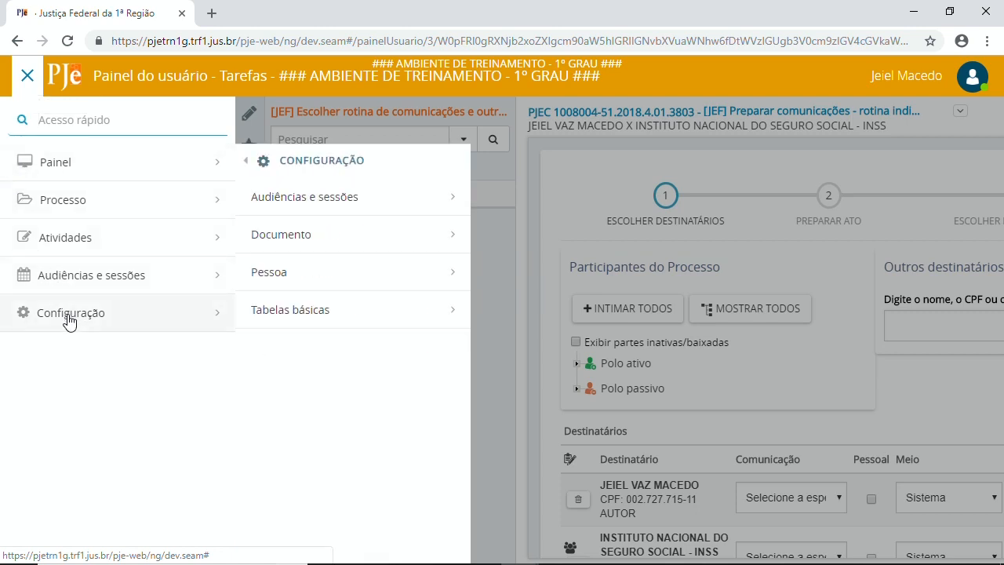
mouse_move(334, 238)
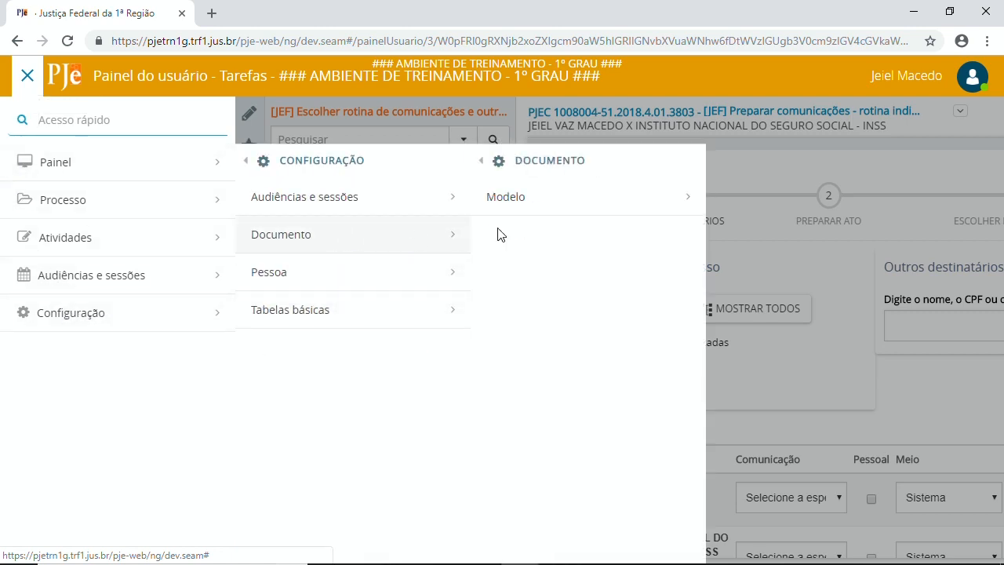
mouse_move(594, 197)
click(699, 197)
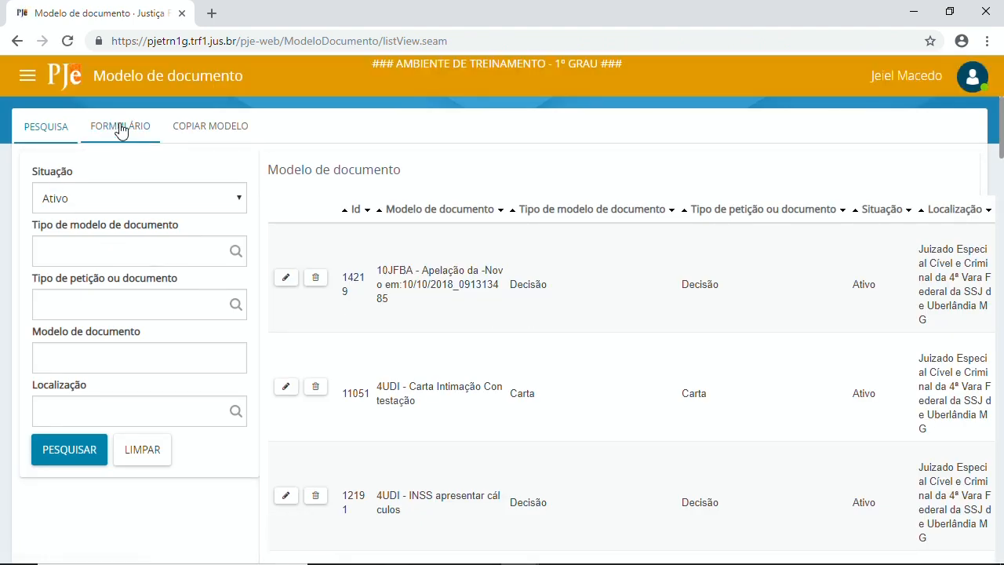
click(120, 131)
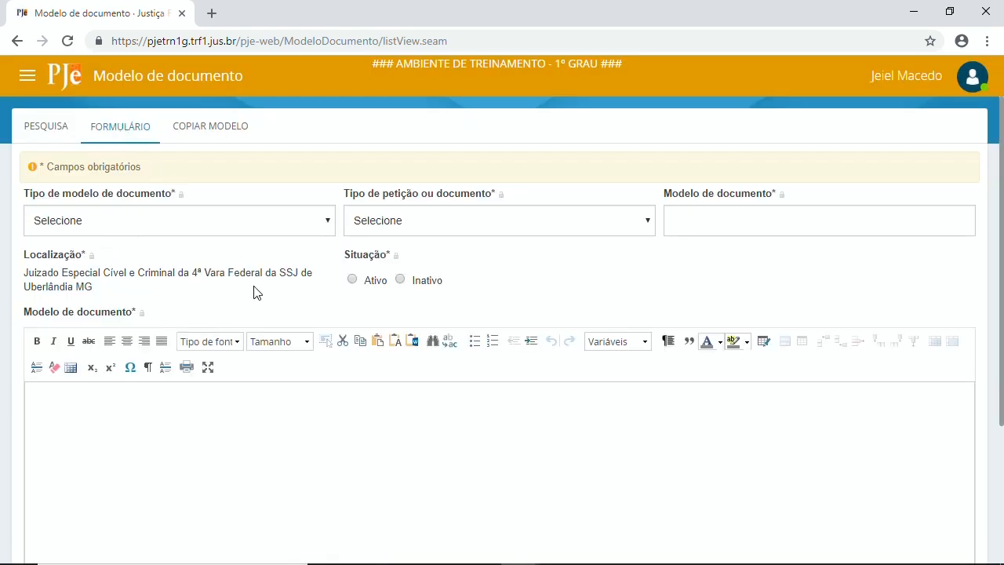
click(193, 228)
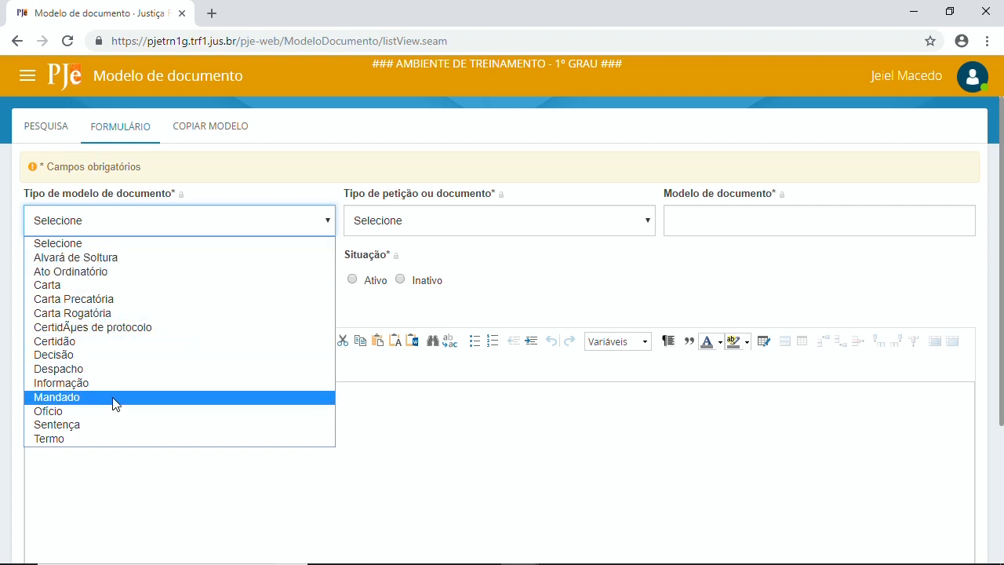
click(88, 398)
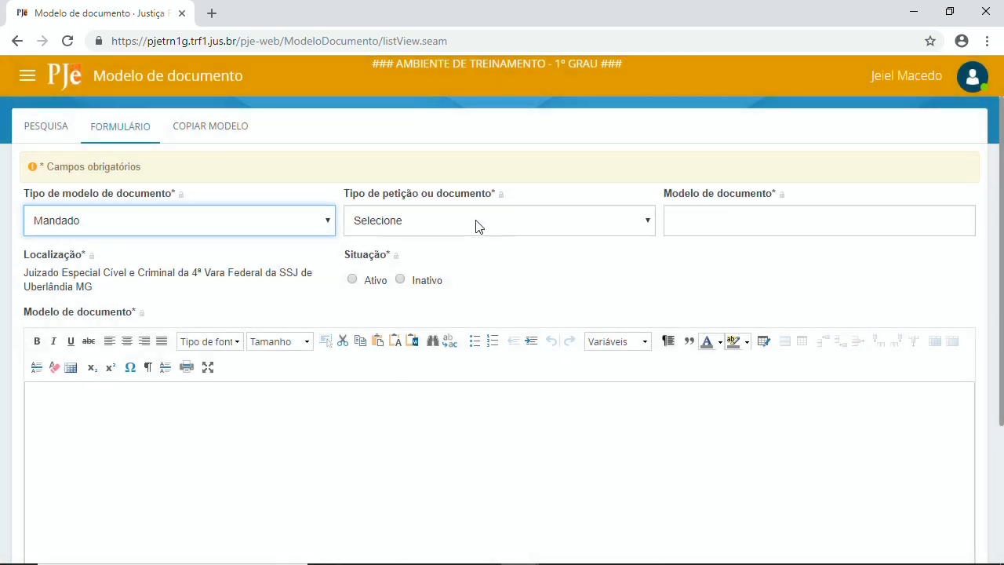
click(475, 224)
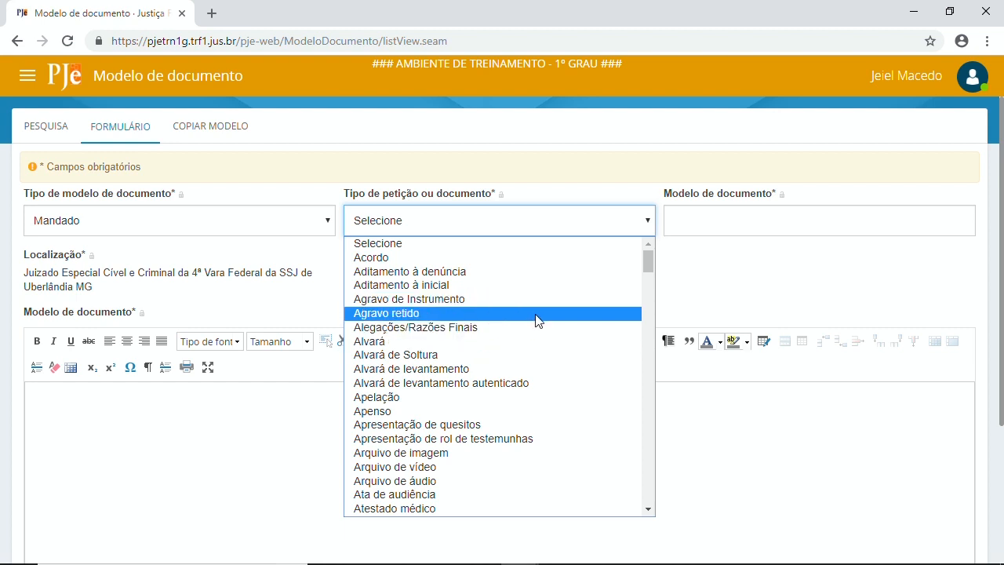
key(alt+Tab)
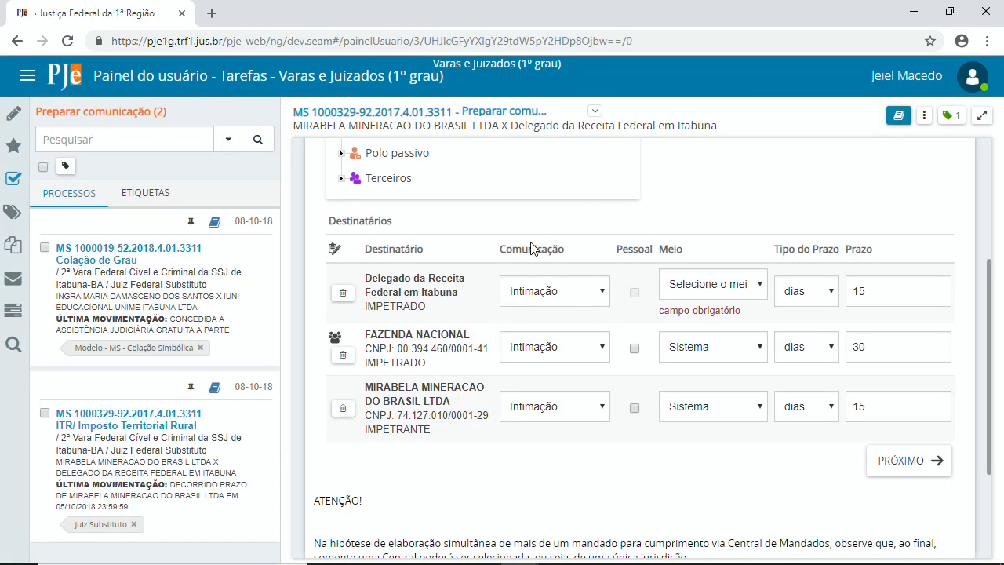
Step: Check Delegado da Receita's communication options without changing them, then return to the template form
click(571, 291)
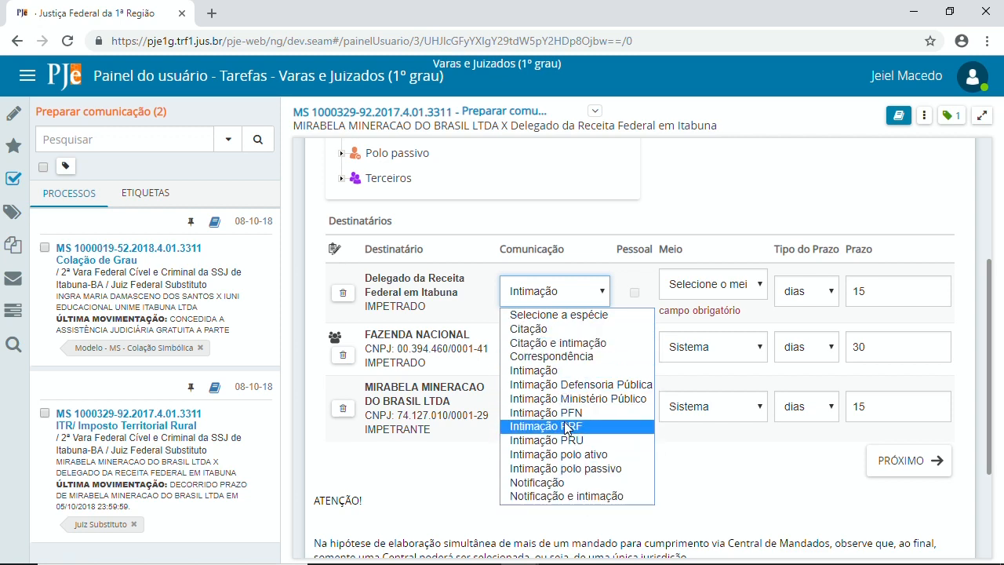
key(alt+Tab)
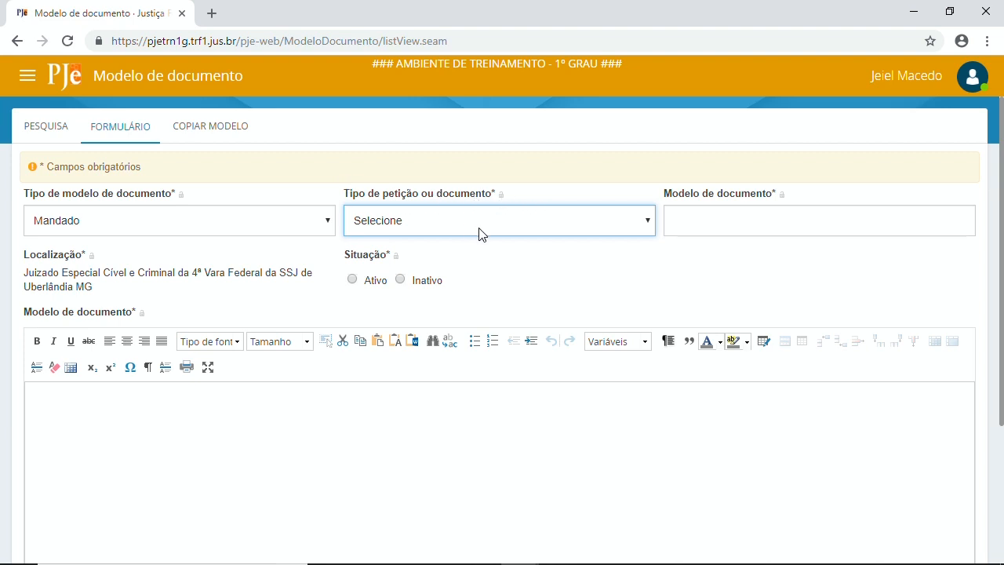
key(alt+Tab)
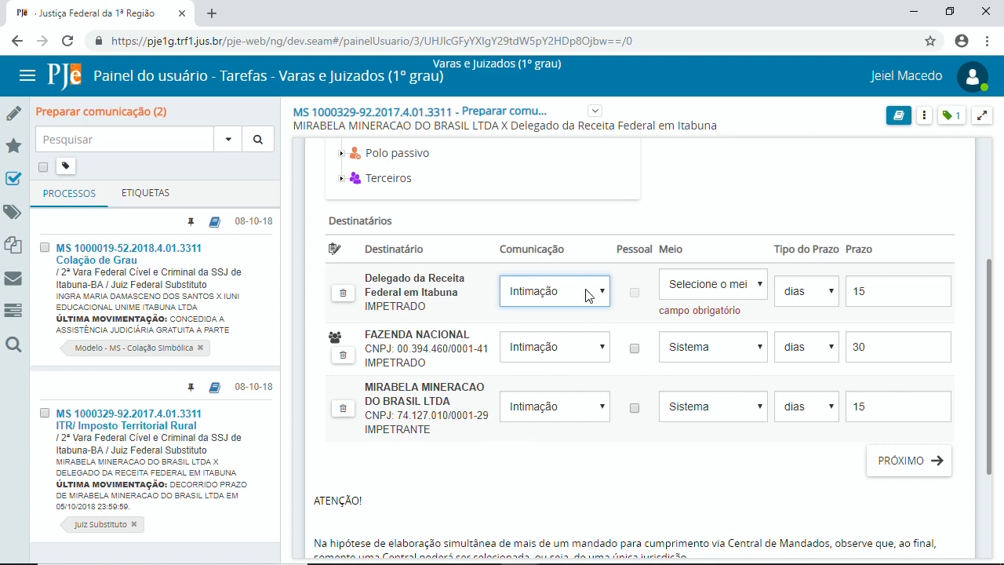
key(alt+Tab)
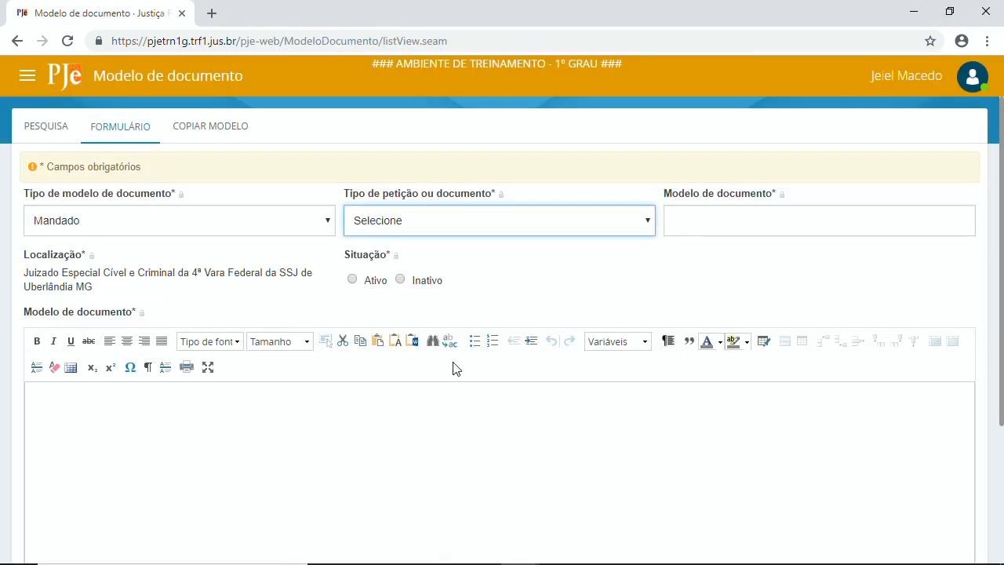
Step: Set the document type to Notificação e intimação, keeping Mandado as the template type
click(471, 226)
key(n)
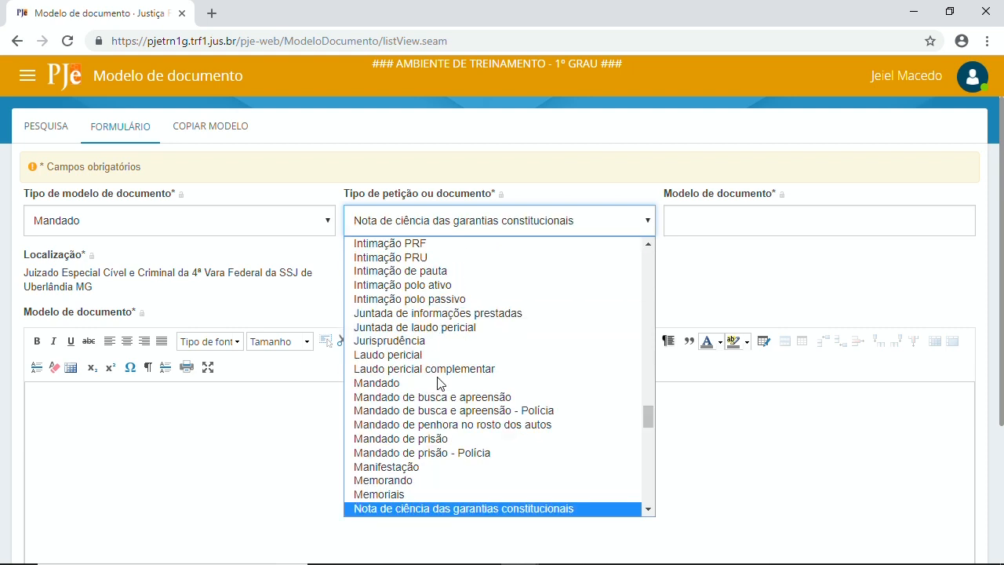
scroll(439, 383, down, 4)
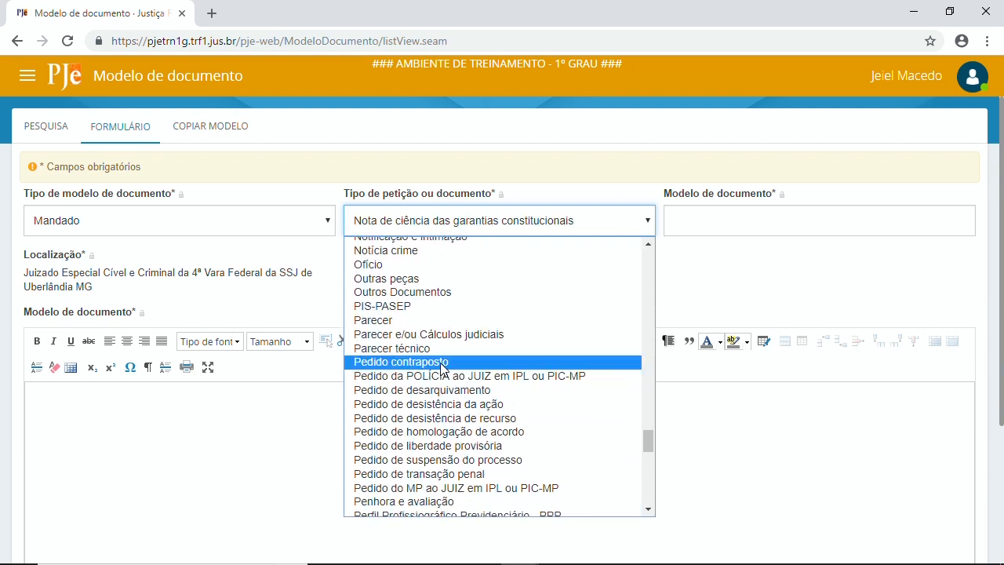
scroll(437, 377, up, 2)
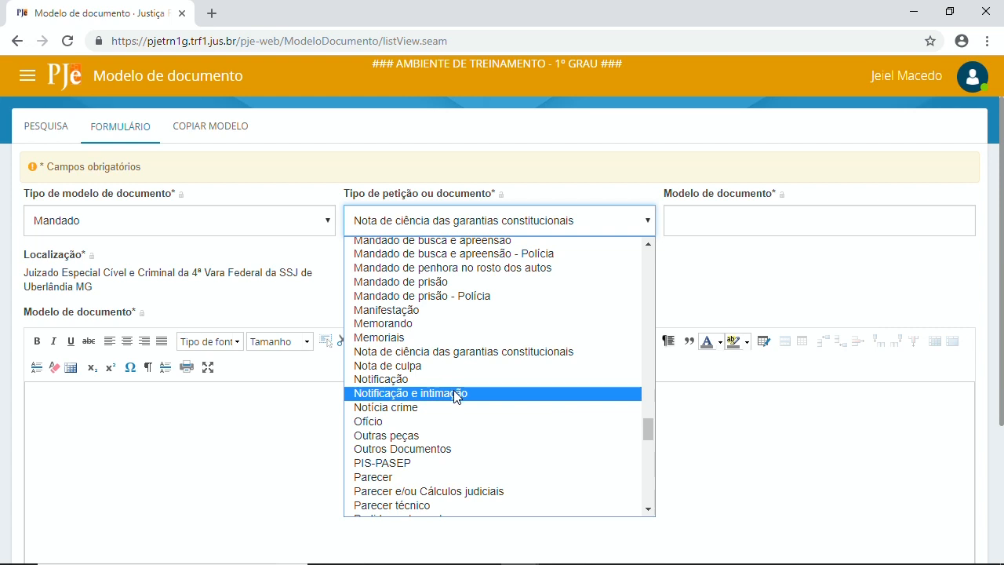
click(451, 392)
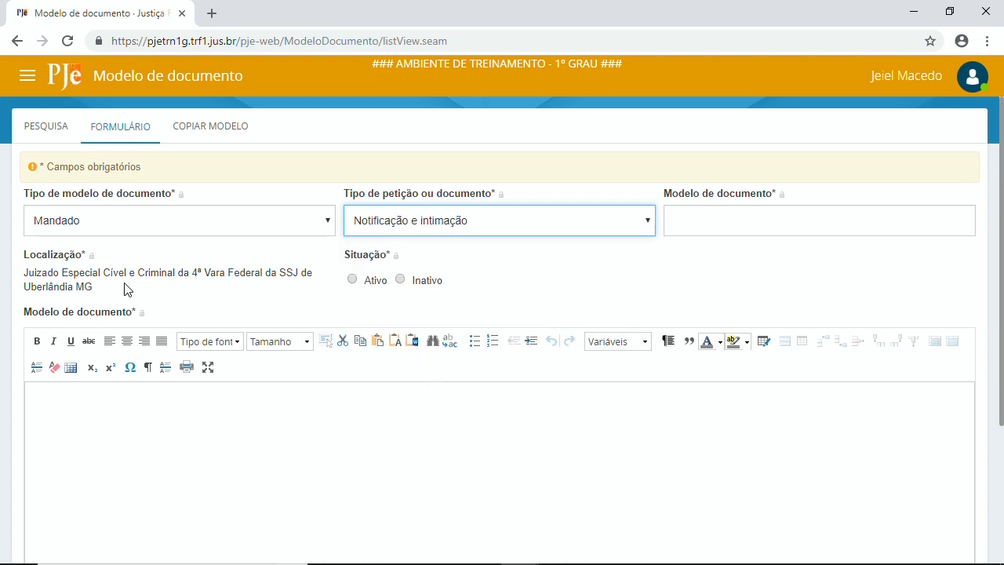
click(140, 226)
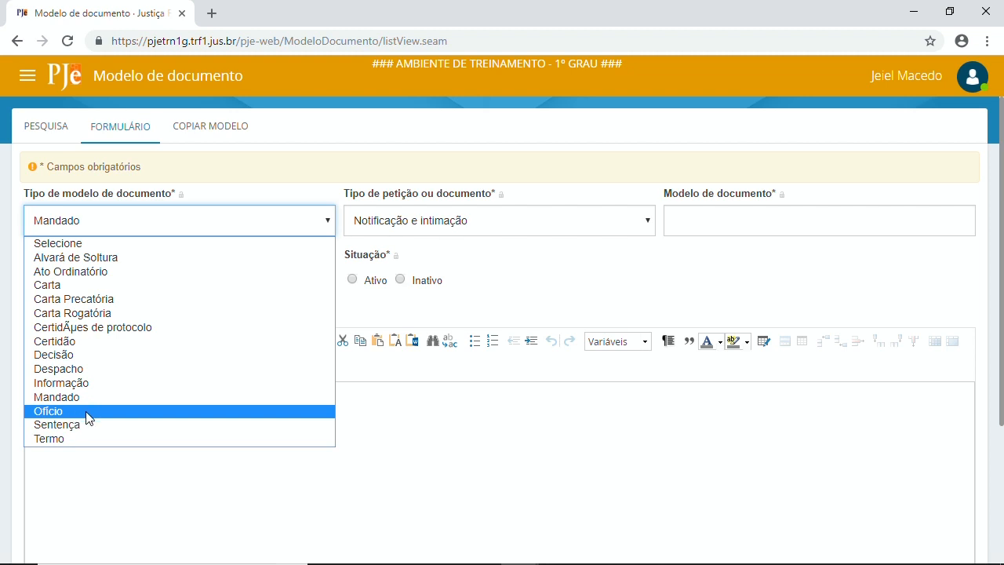
click(101, 396)
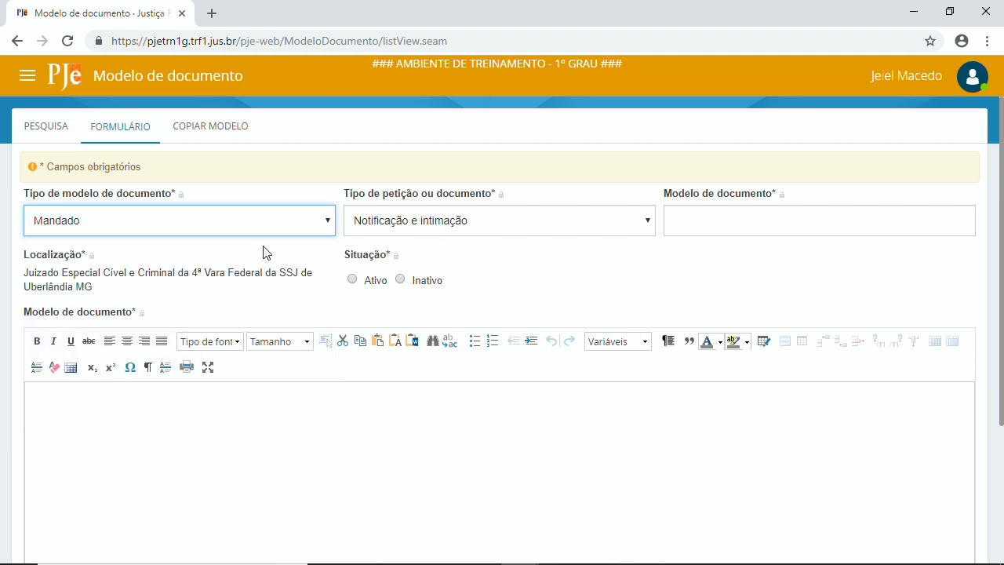
Step: Name the template '4VFSSJUB mandado de notificação e intimação' and mark it Ativo
click(693, 233)
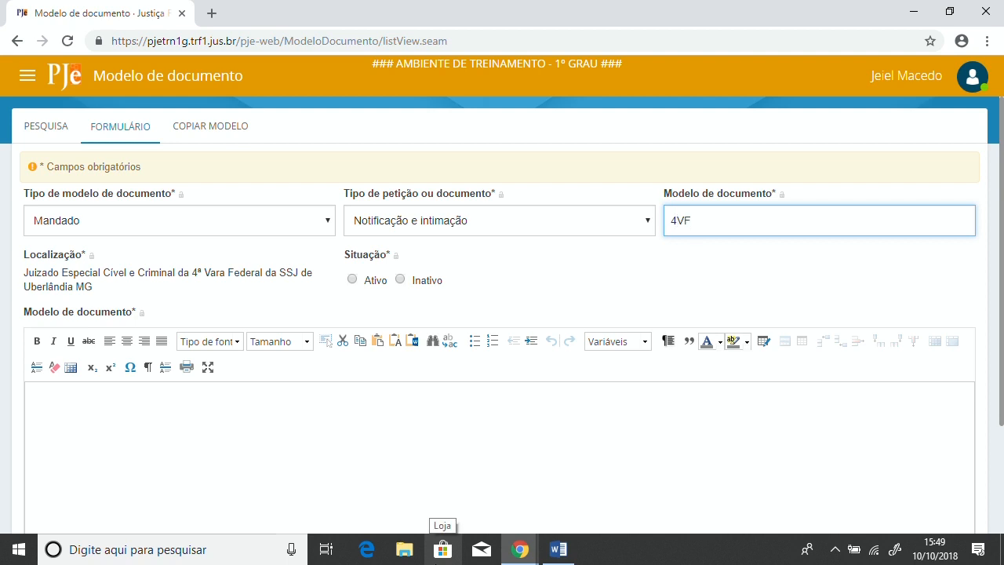
text(4VFSSJUB)
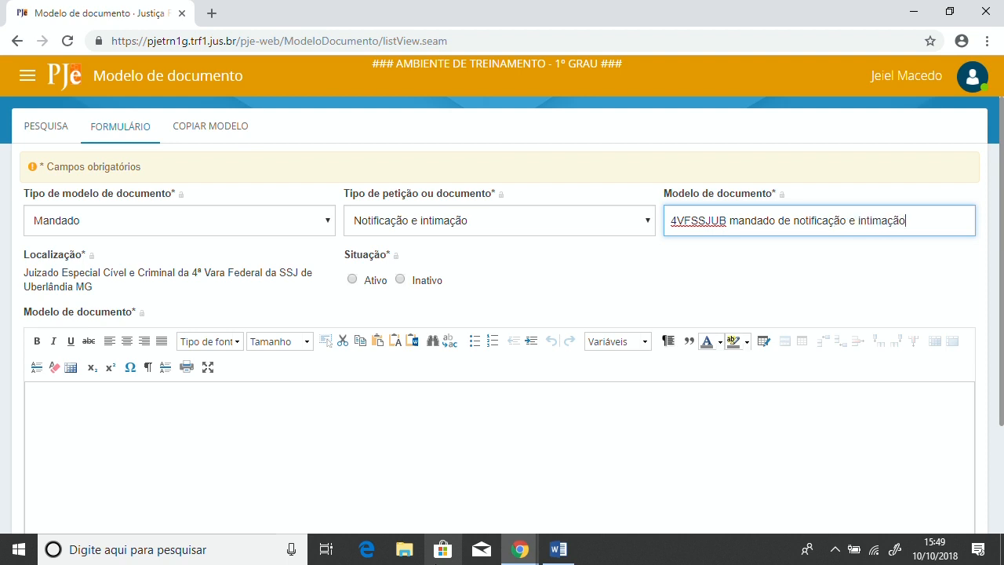
scroll(410, 298, down, 2)
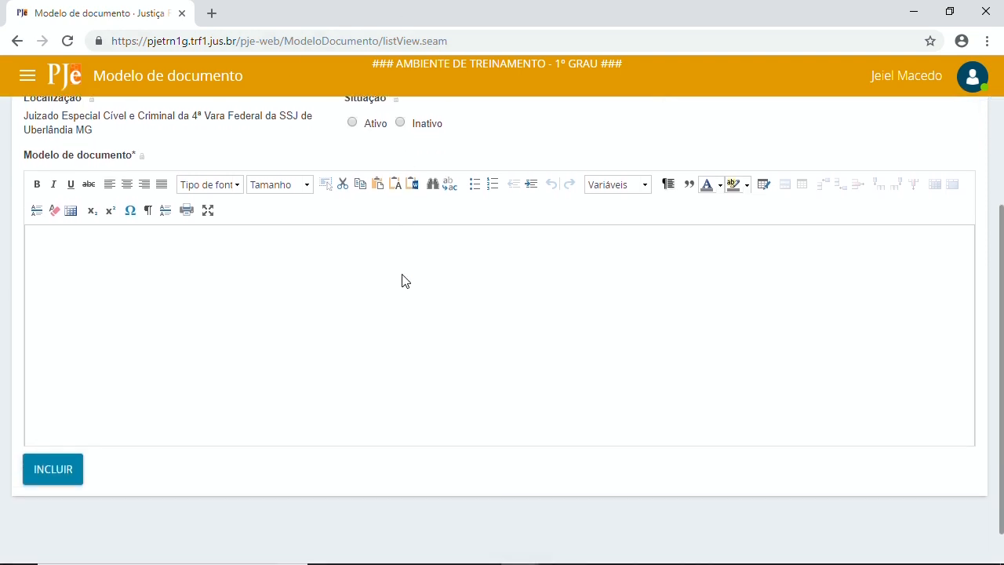
scroll(276, 299, up, 1)
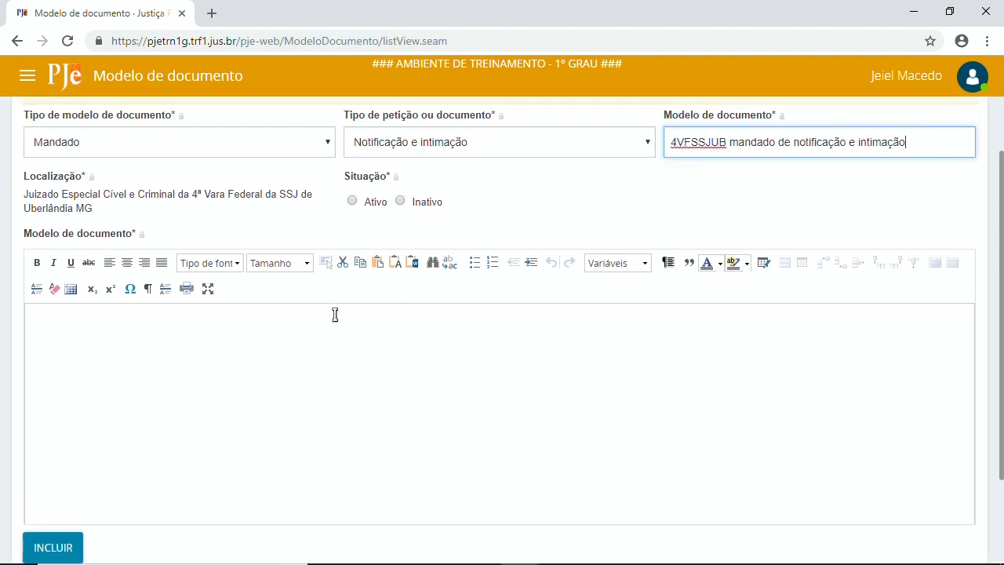
click(351, 202)
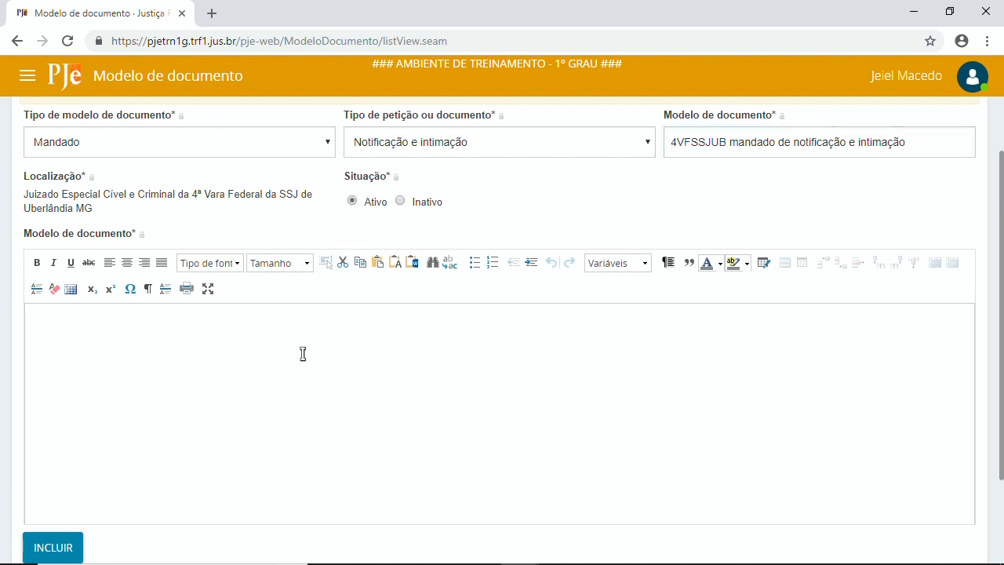
scroll(303, 352, down, 1)
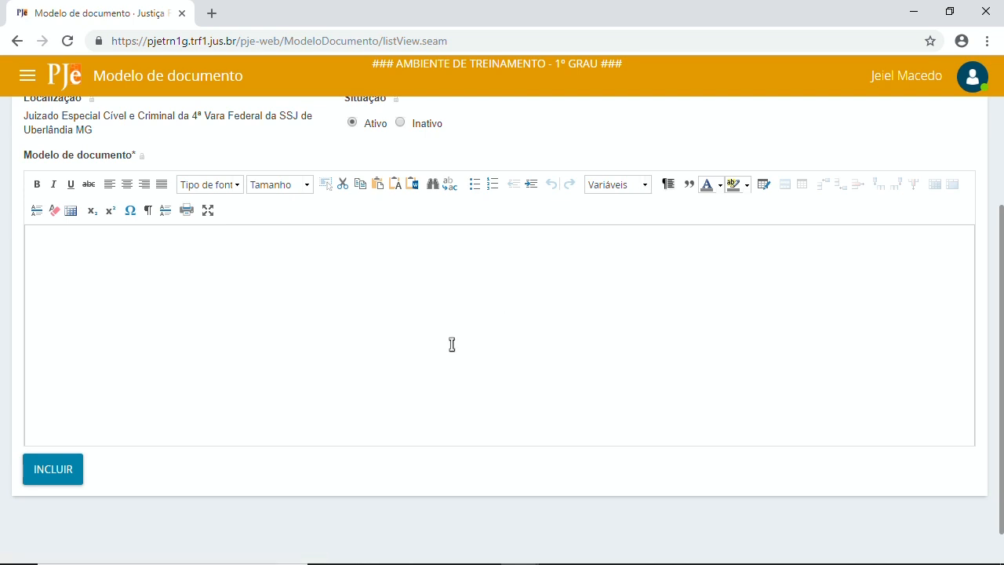
scroll(450, 343, up, 2)
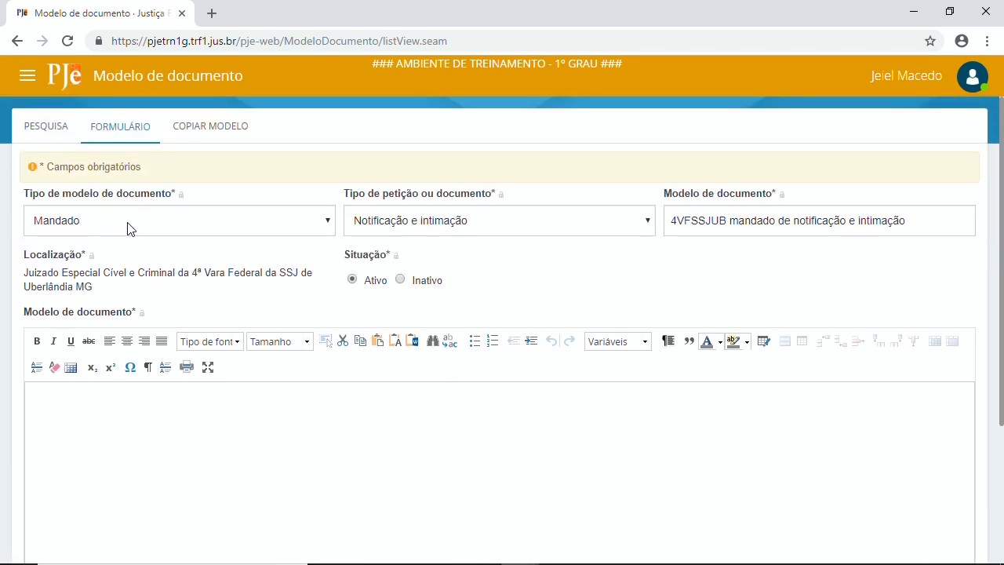
scroll(225, 274, down, 3)
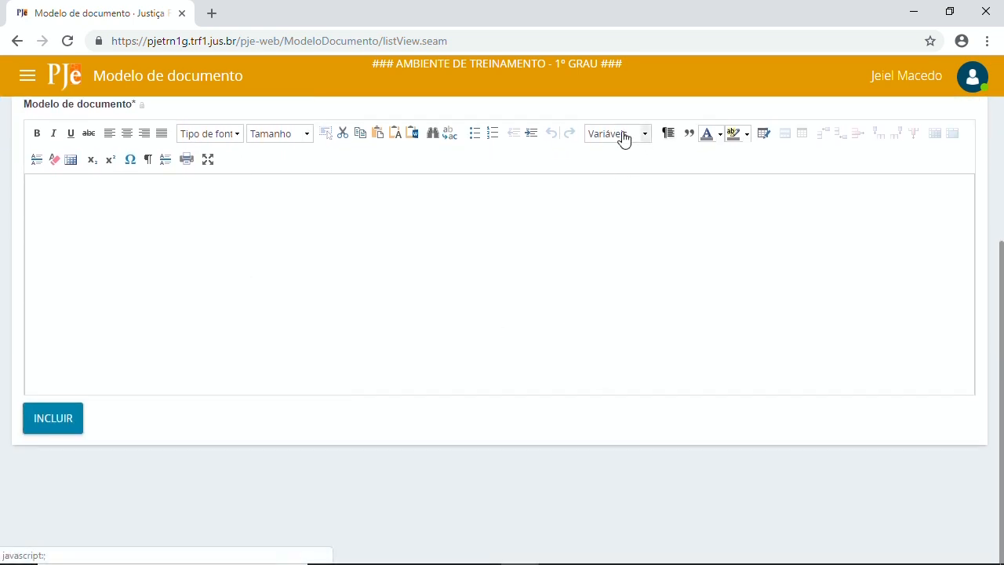
Step: Insert the JT.tabelaHashDocumentos variable with a blank line above it, then switch windows
click(624, 136)
drag(698, 156, 699, 210)
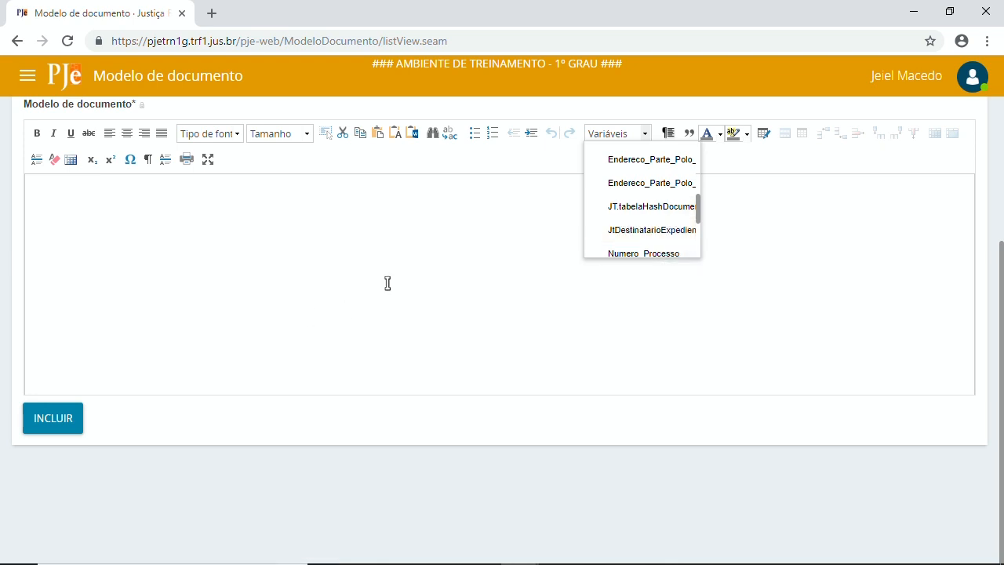
scroll(414, 320, up, 2)
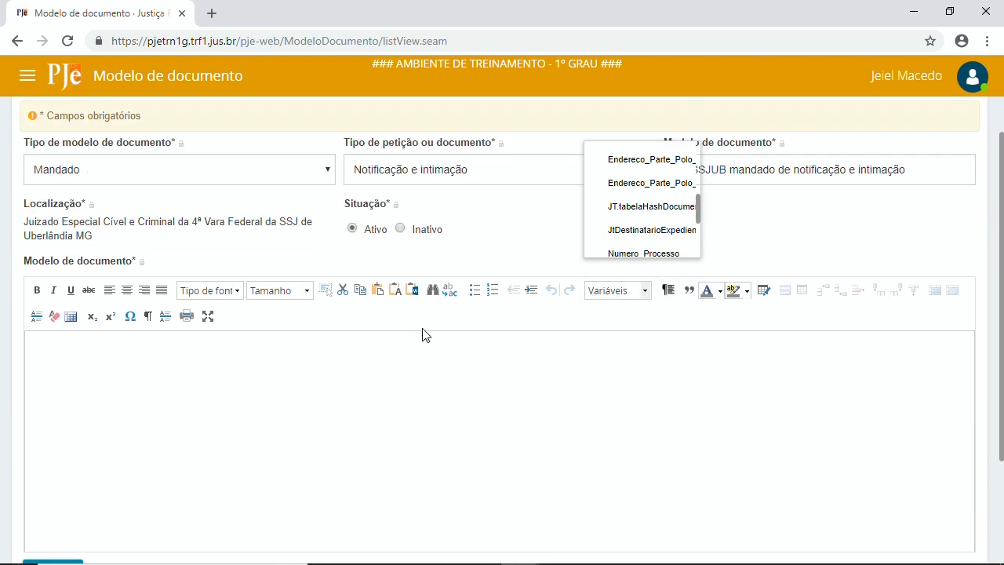
click(623, 297)
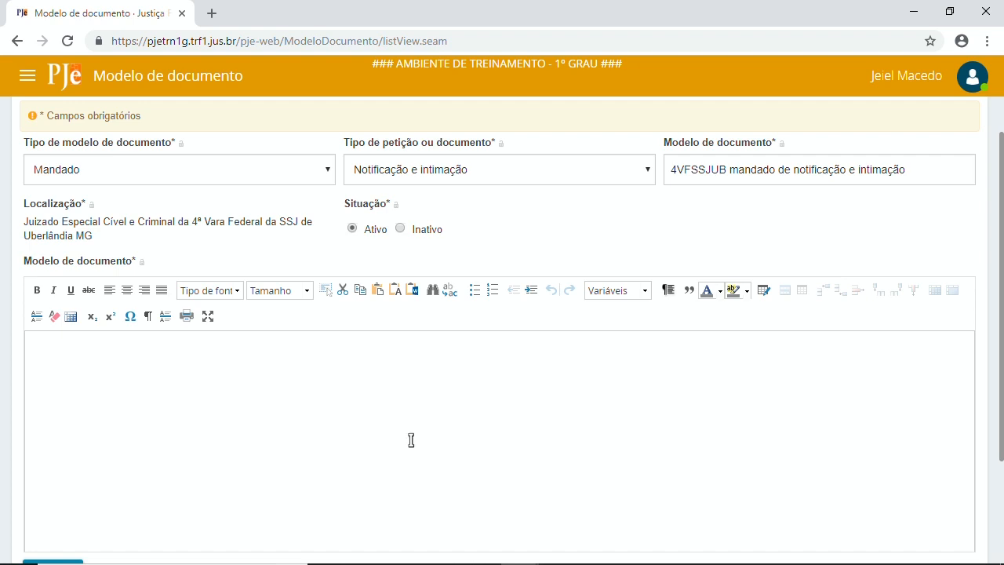
click(619, 296)
drag(698, 318, 699, 370)
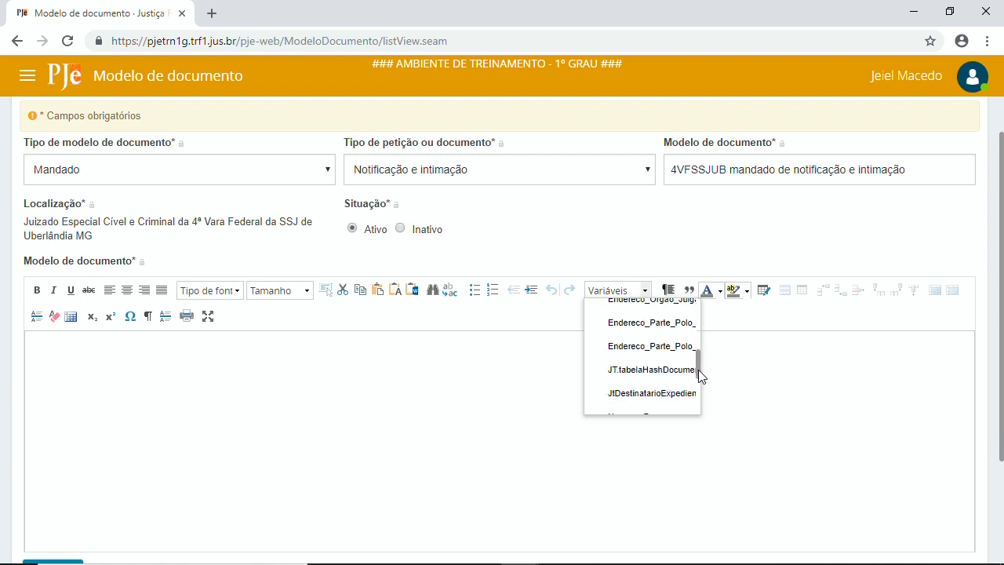
click(643, 368)
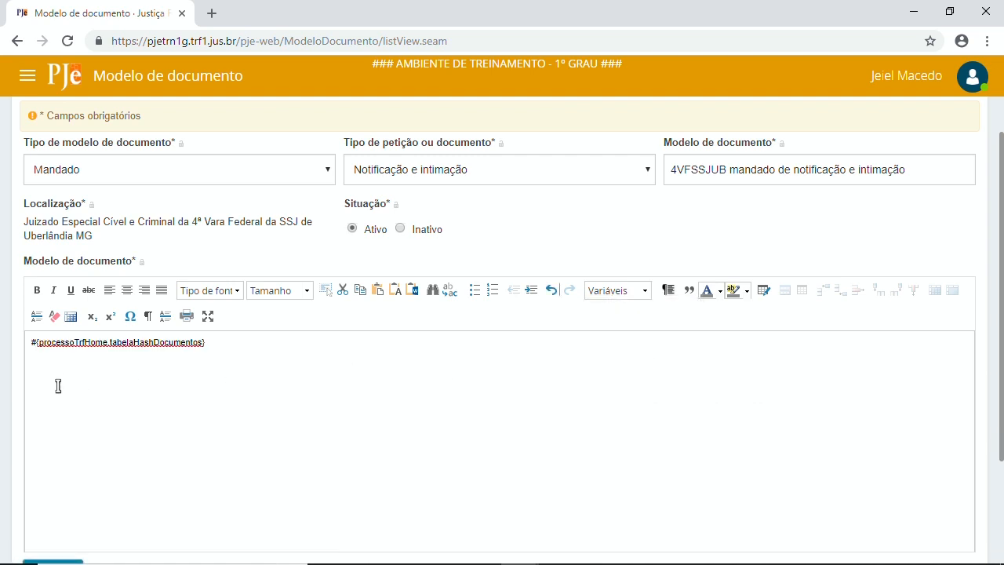
mouse_move(261, 564)
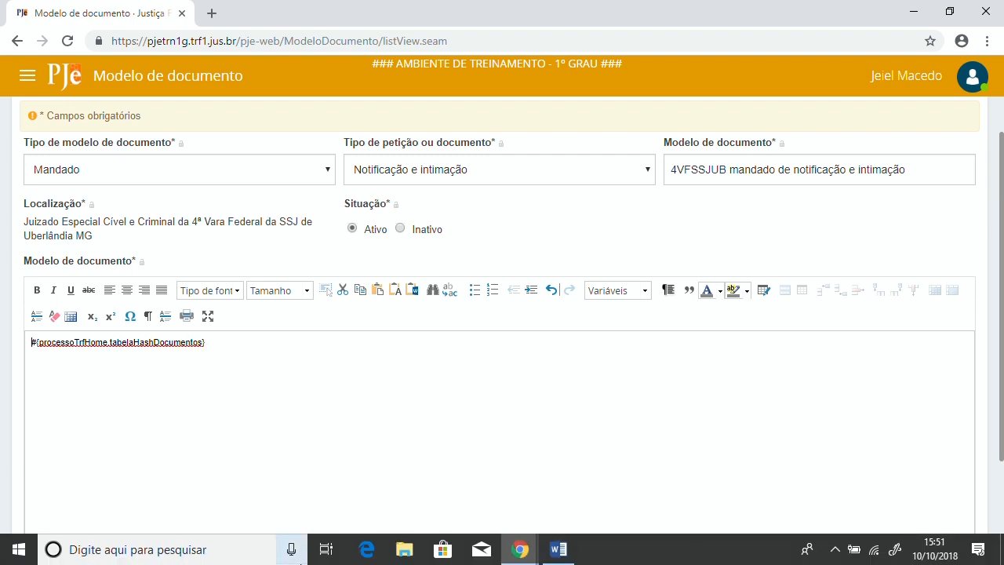
key(Return)
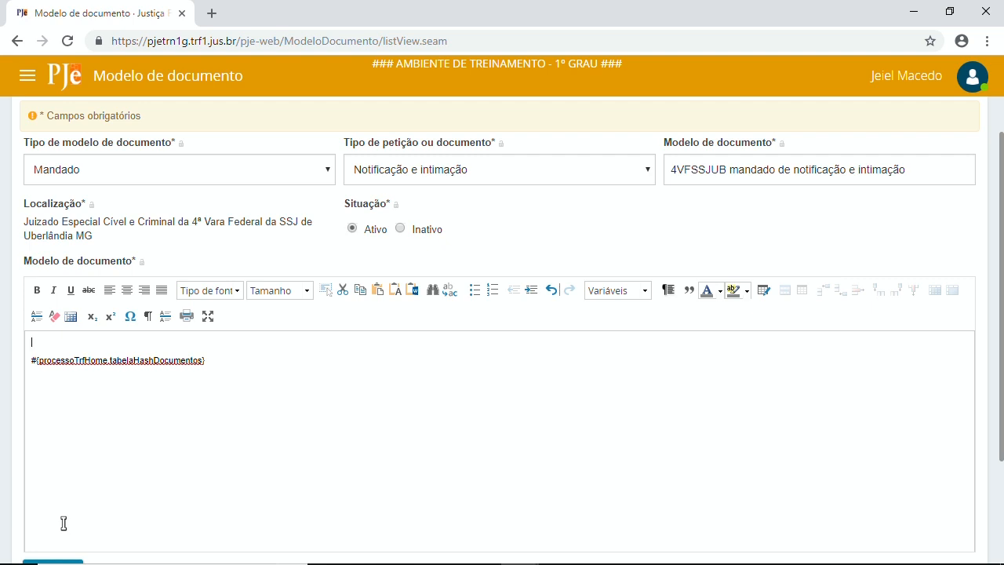
key(alt+Tab)
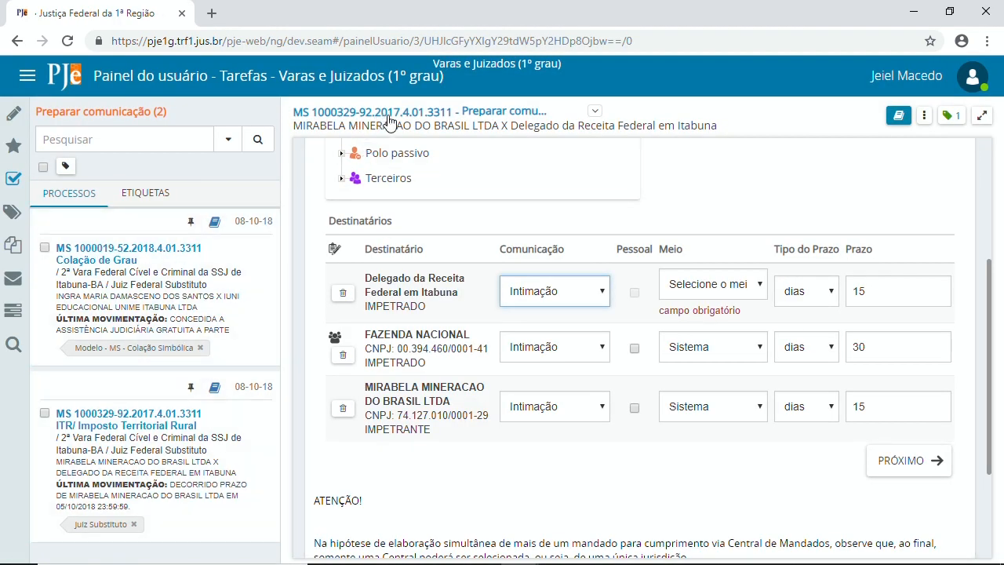
Step: Copy the signature verification URL from the process's 13928463 Sentença Tipo B, then return to the template
click(385, 113)
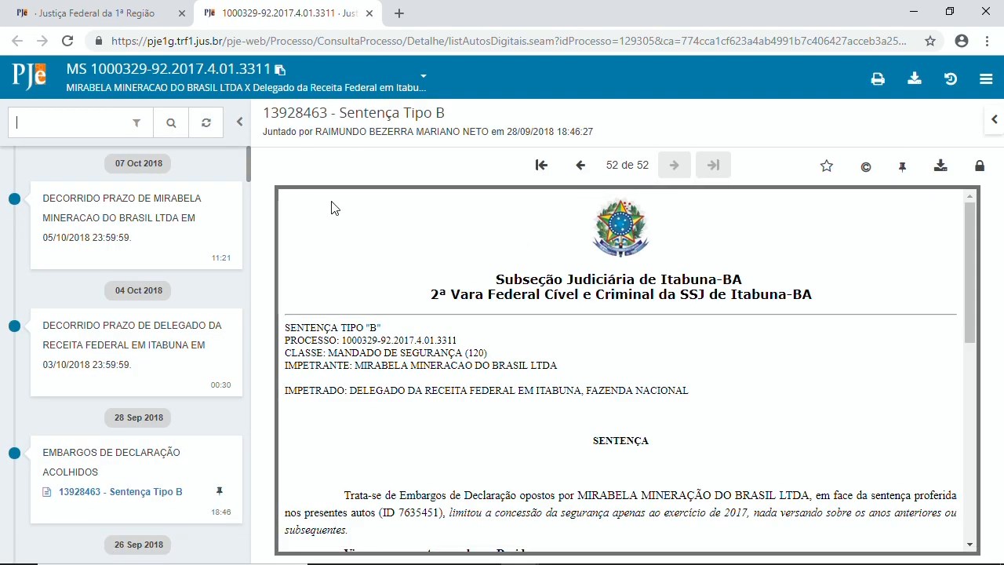
click(307, 116)
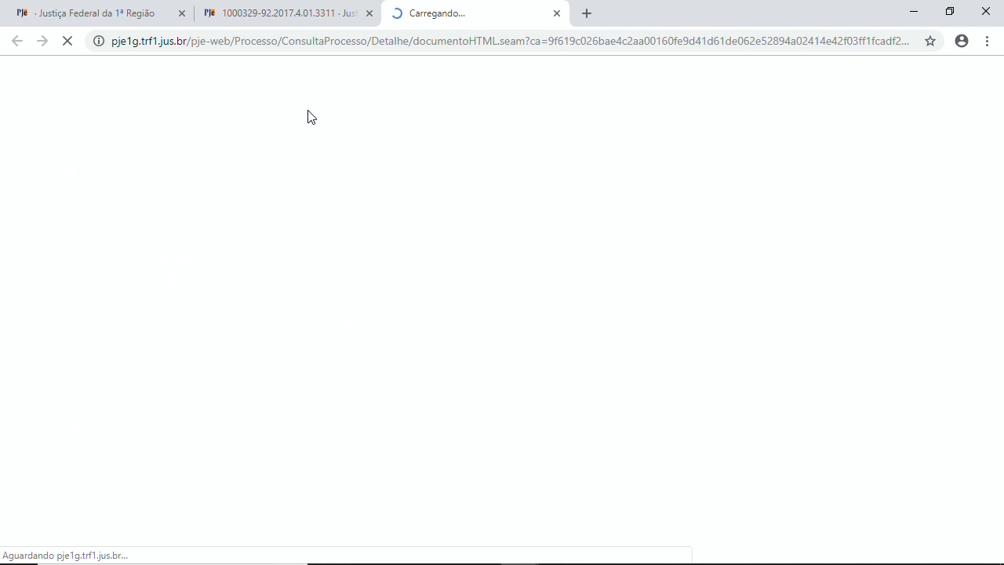
scroll(298, 306, down, 5)
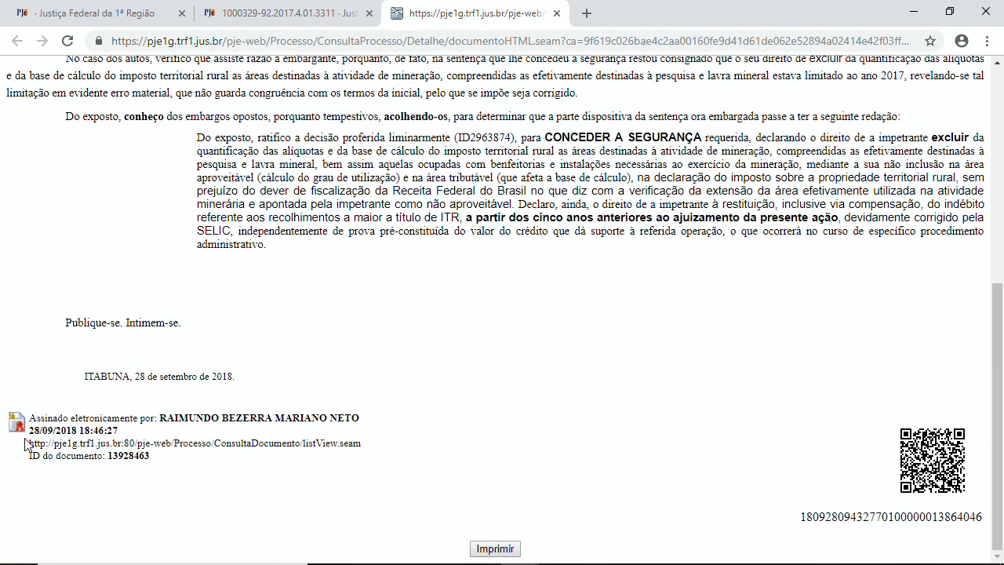
drag(30, 444, 362, 447)
key(ctrl+c)
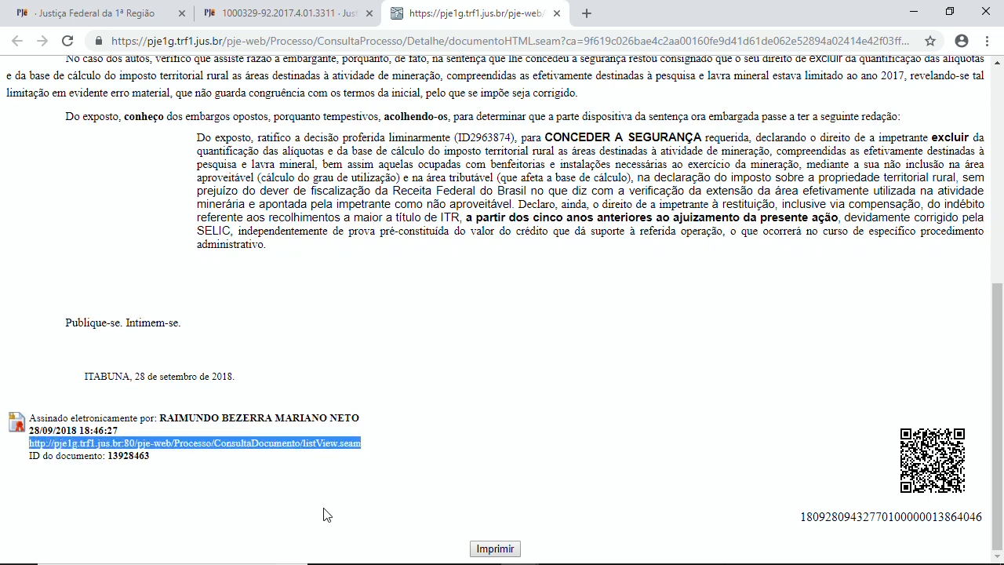
key(alt+Tab)
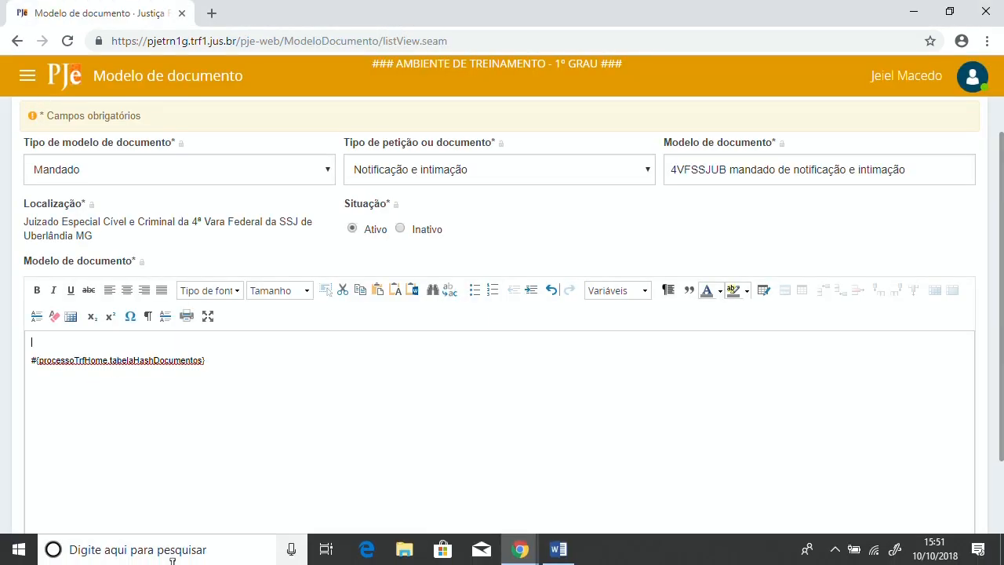
Step: Paste the verification address on the template's first line, above the hash variable, then sign out of PJe
key(ctrl+v)
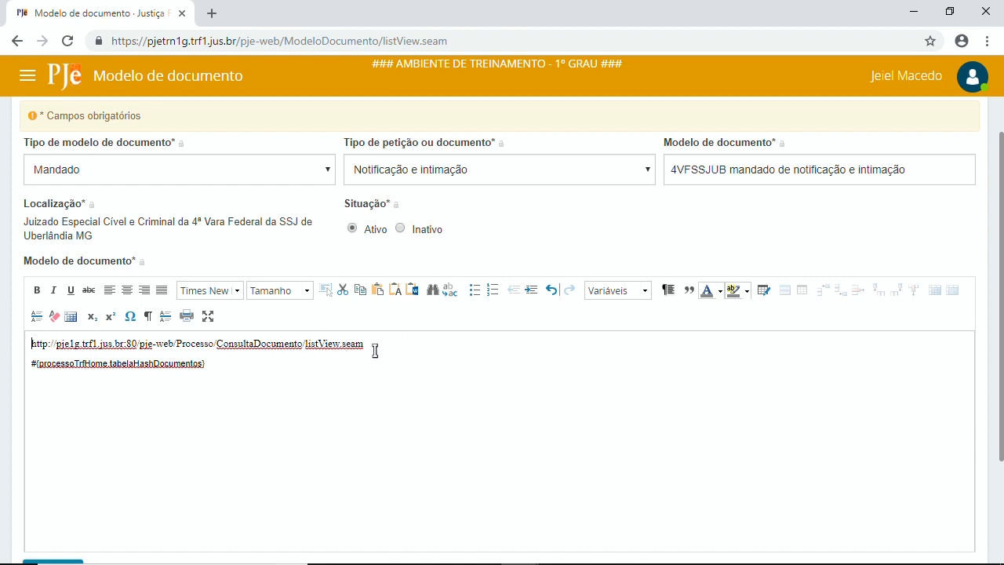
scroll(382, 387, down, 2)
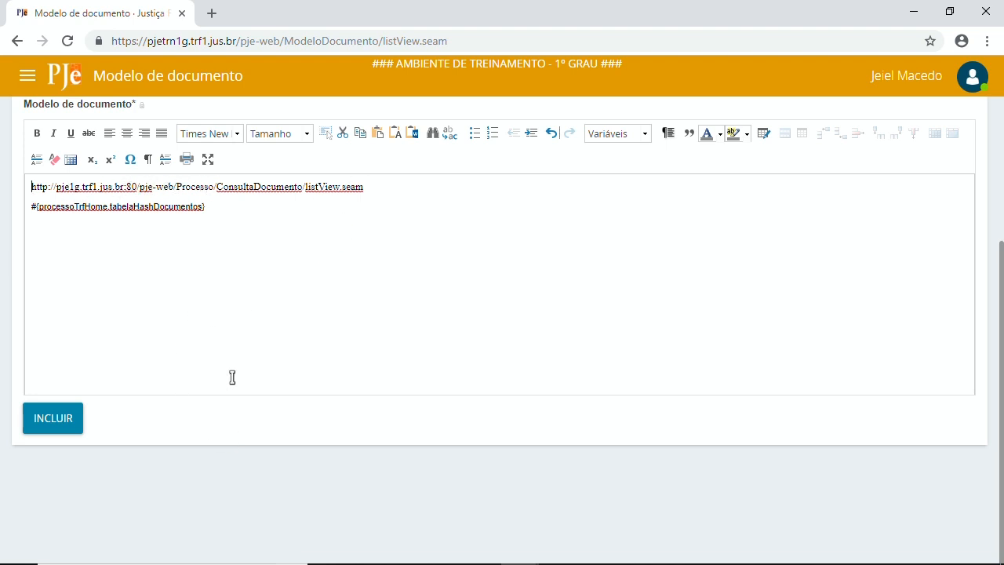
scroll(298, 406, up, 3)
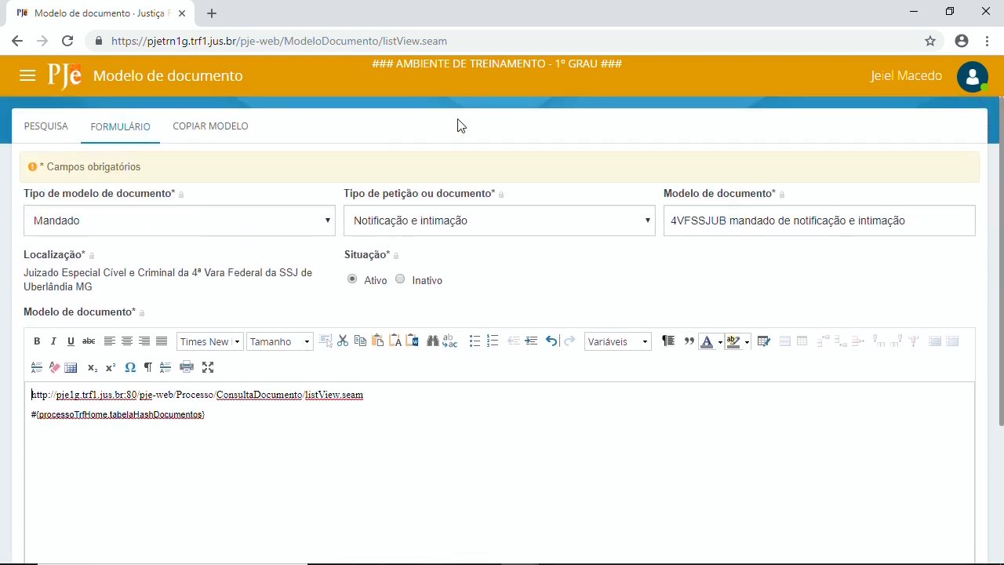
click(907, 75)
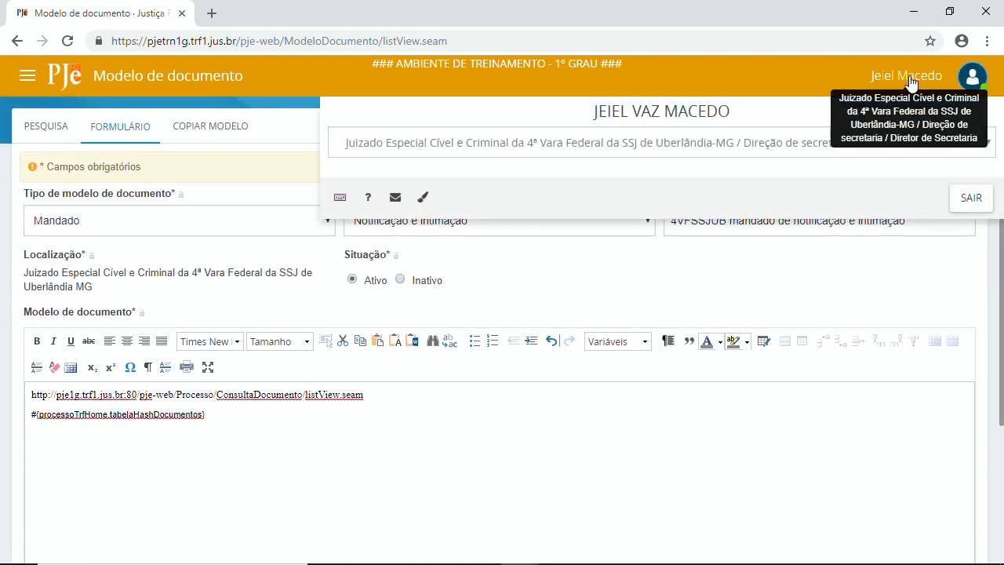
click(978, 200)
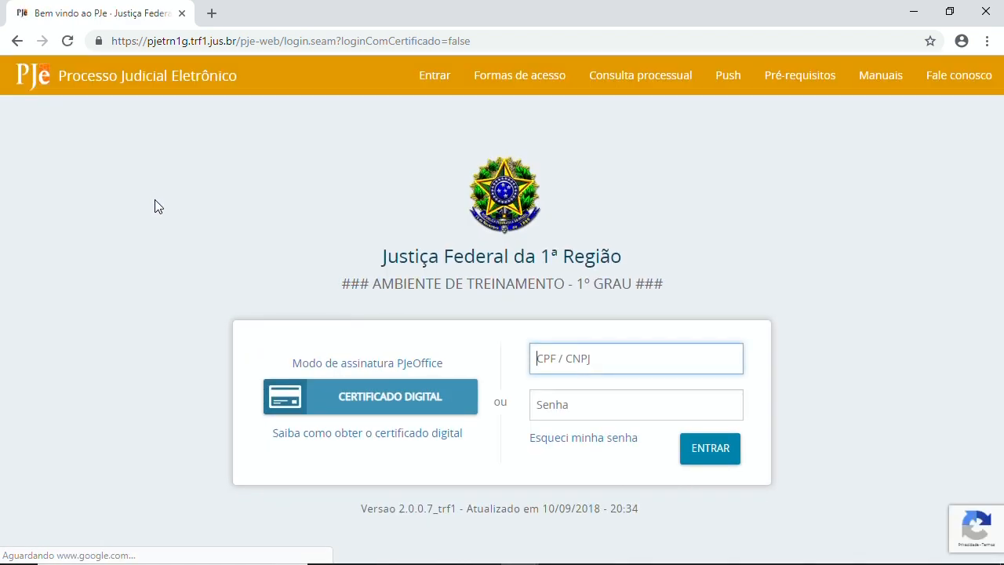
Step: Log in to e-Siest with the account password, choosing BA as the UF
key(alt+Tab)
key(Tab)
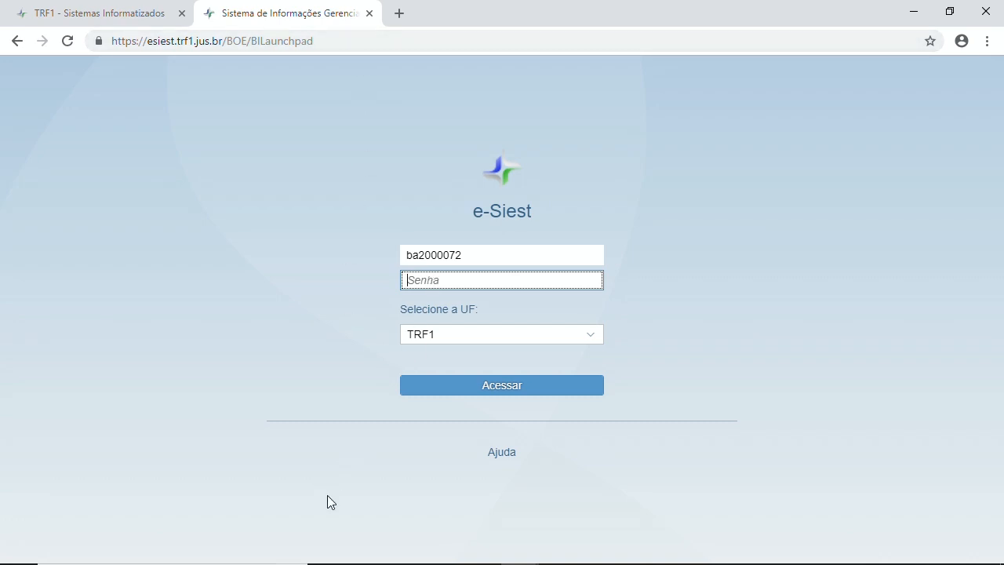
text(****)
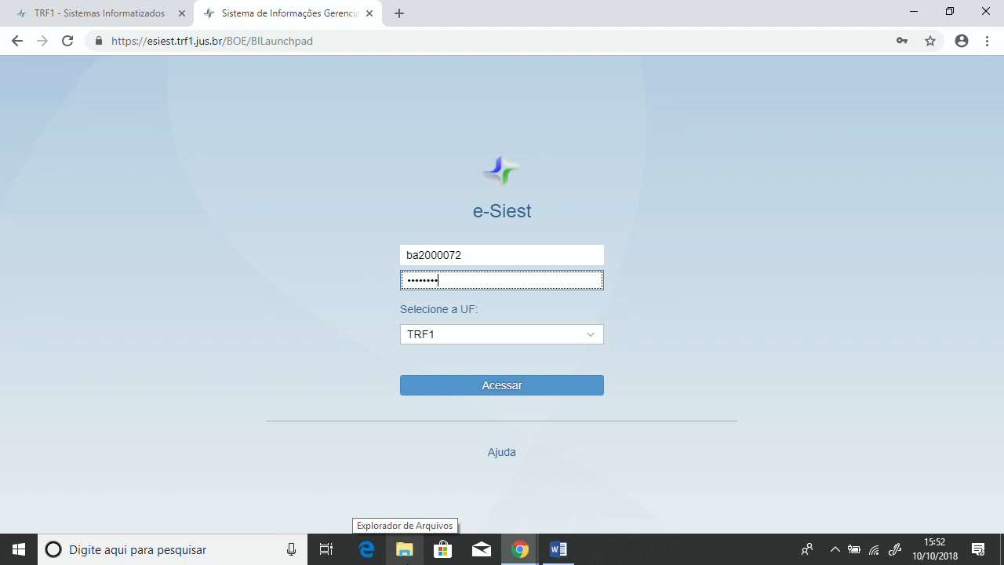
click(459, 338)
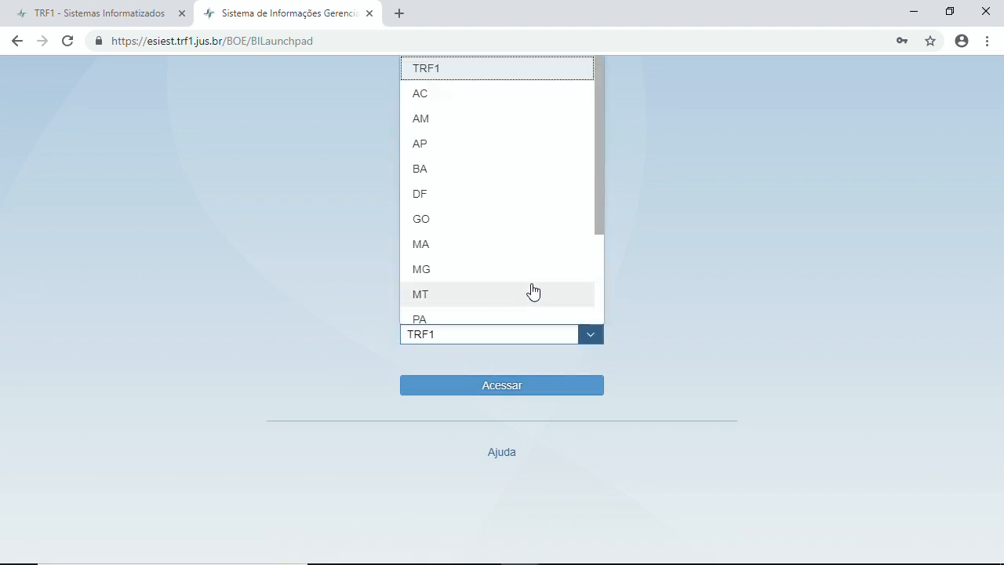
click(456, 170)
click(500, 385)
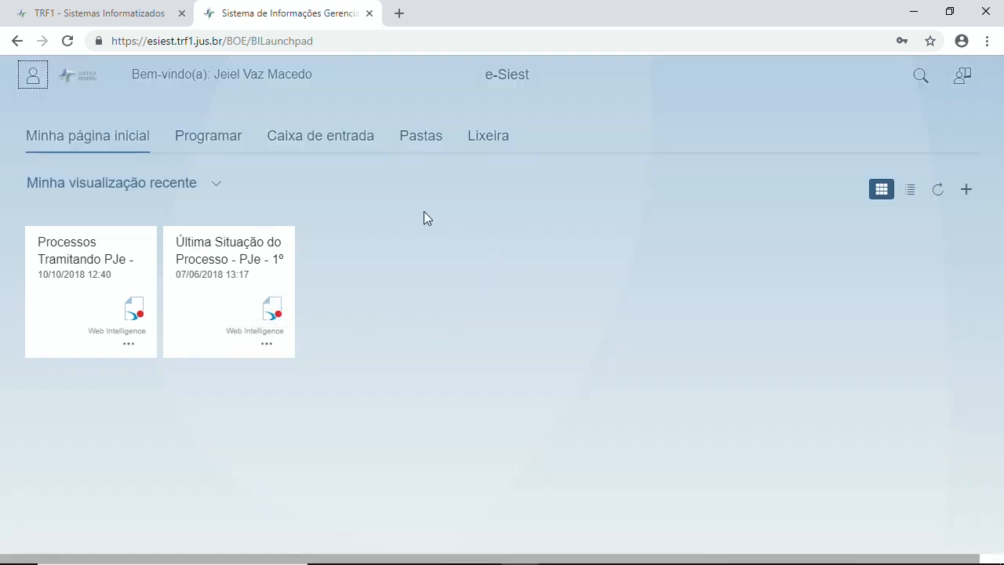
Step: Open the Última Situação do Processo report from Pastas públicas > 01 - Gestão Judiciária > 1º Grau > PJe
click(430, 139)
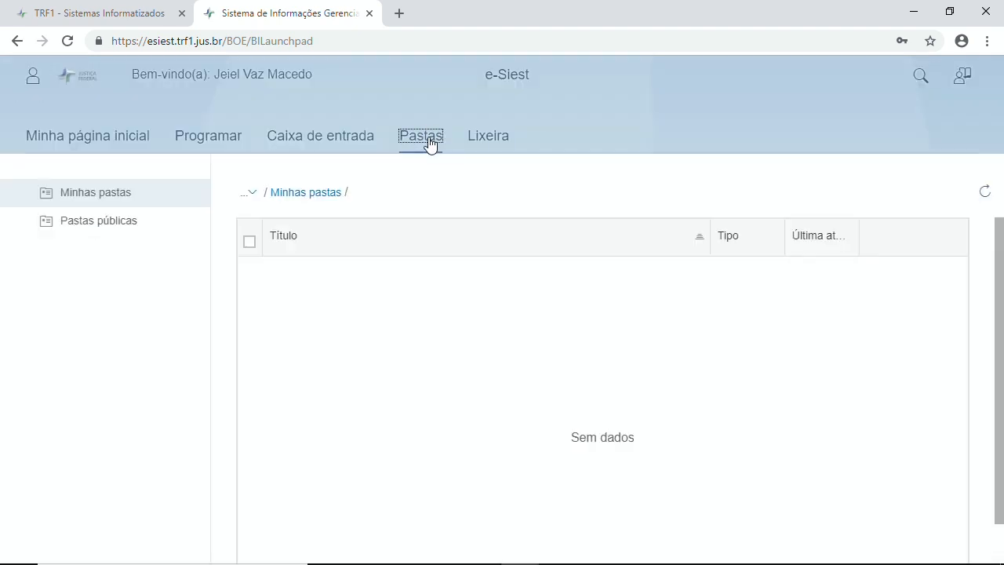
click(91, 230)
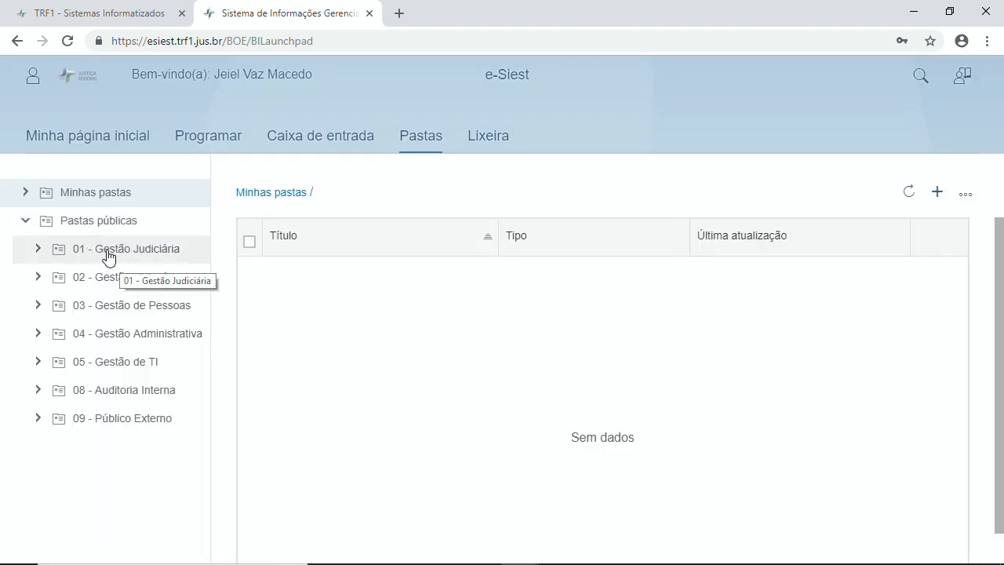
click(108, 257)
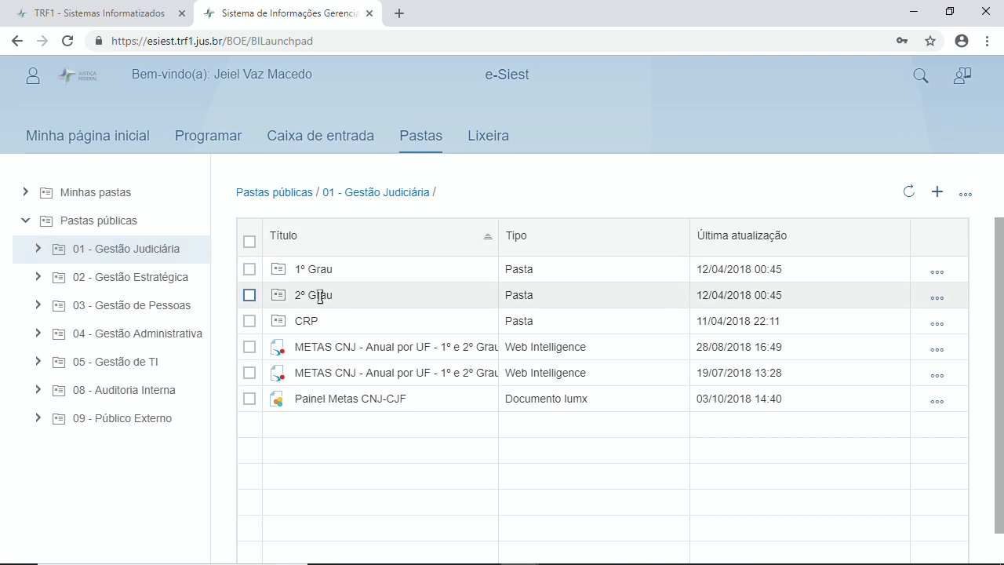
double_click(280, 274)
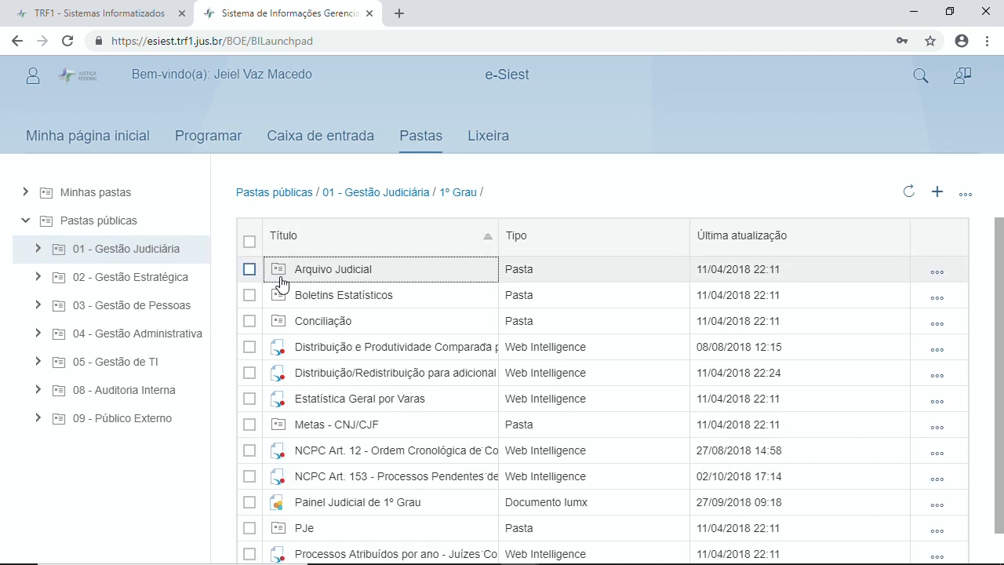
scroll(314, 338, down, 2)
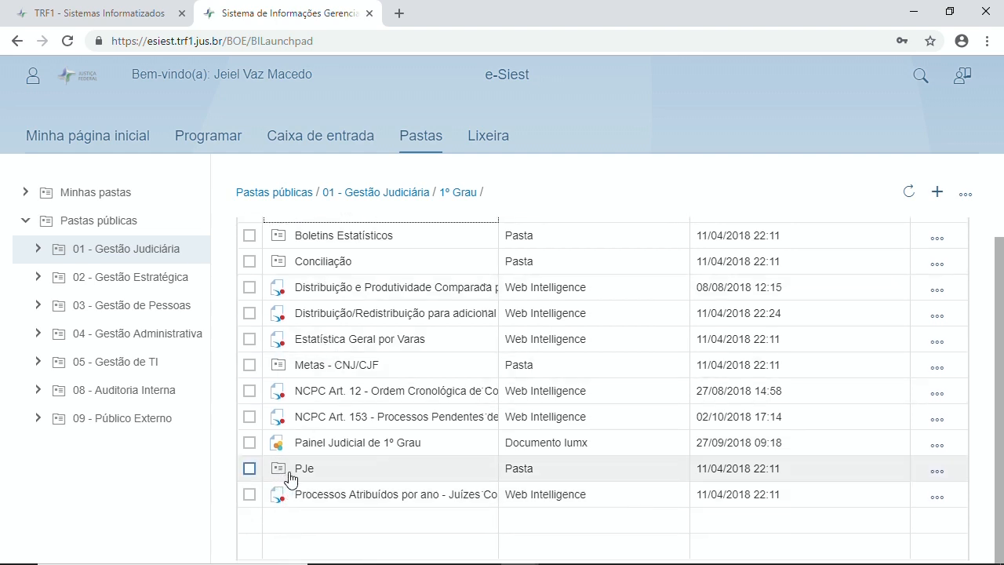
click(281, 476)
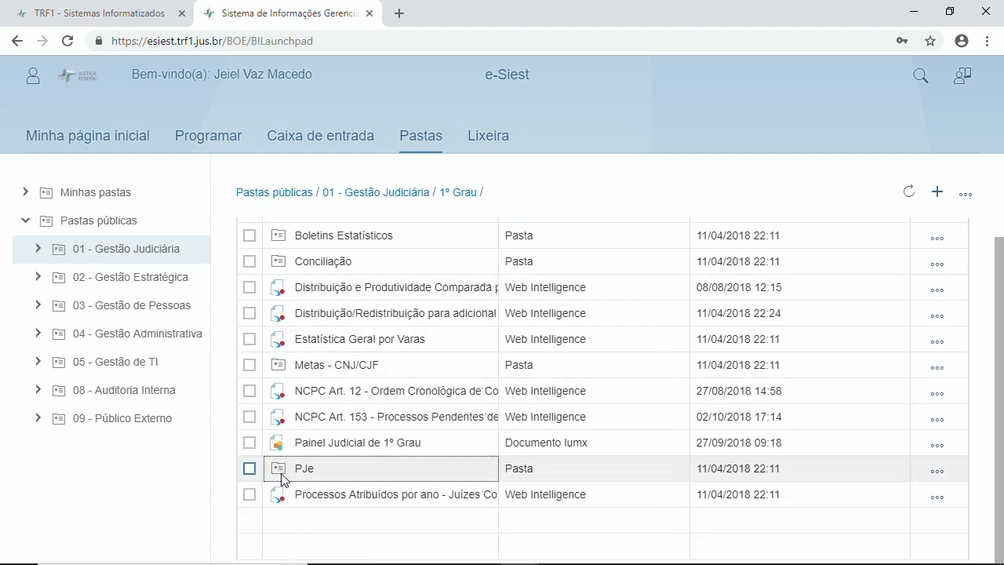
double_click(282, 475)
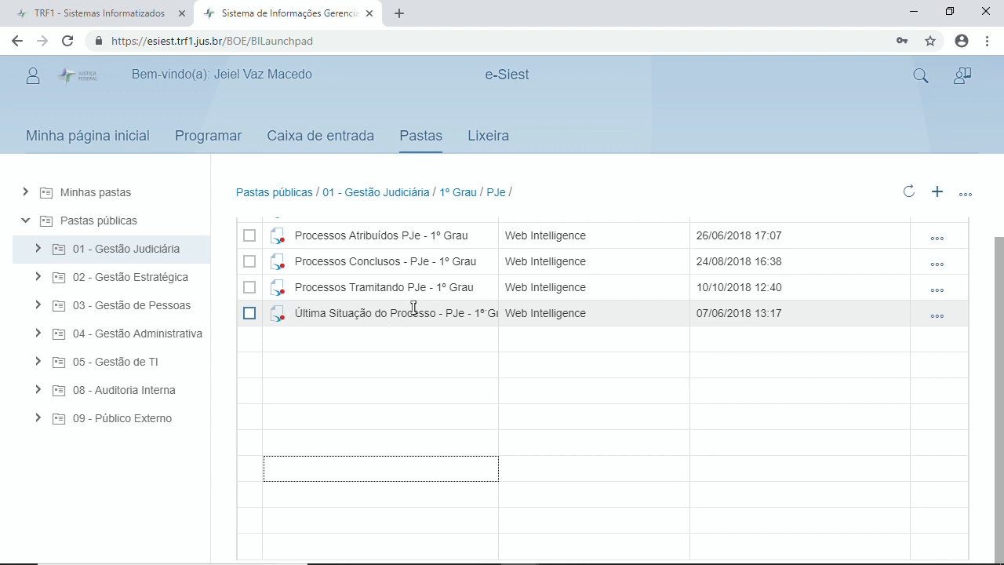
click(278, 318)
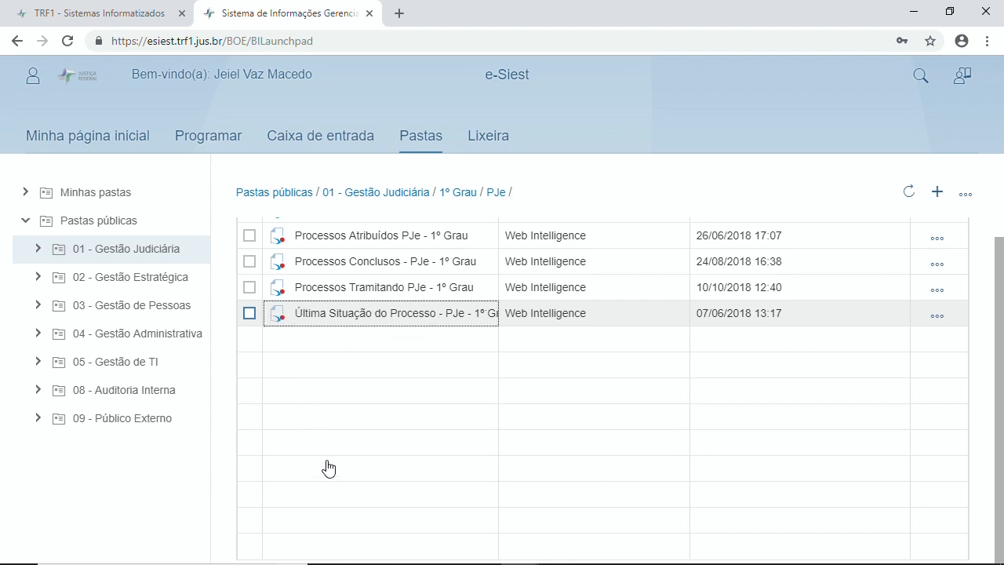
click(276, 264)
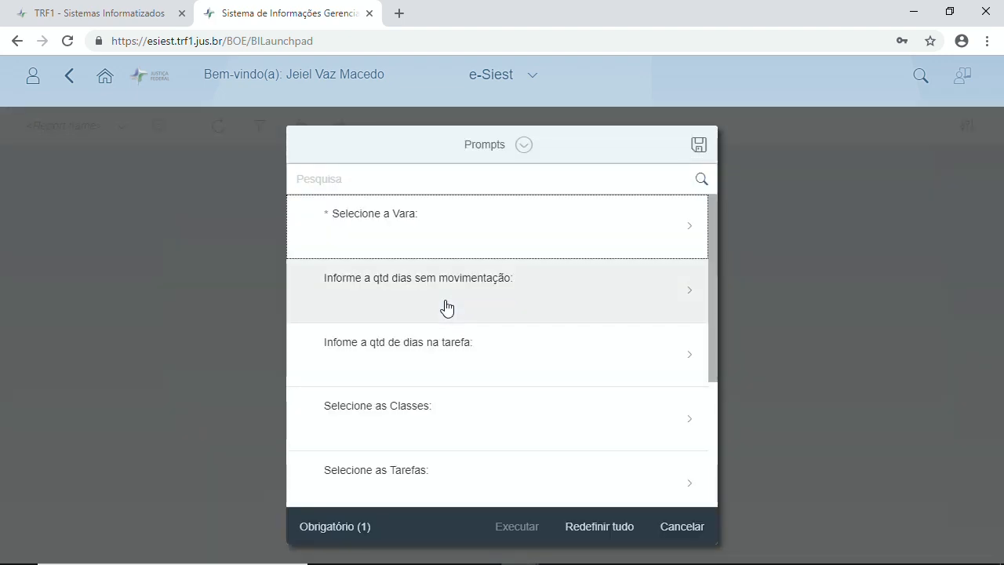
Step: Choose Vara Federal Cível e Criminal under Subseção Judiciária de Eunápolis-BA as the report's Vara
click(474, 230)
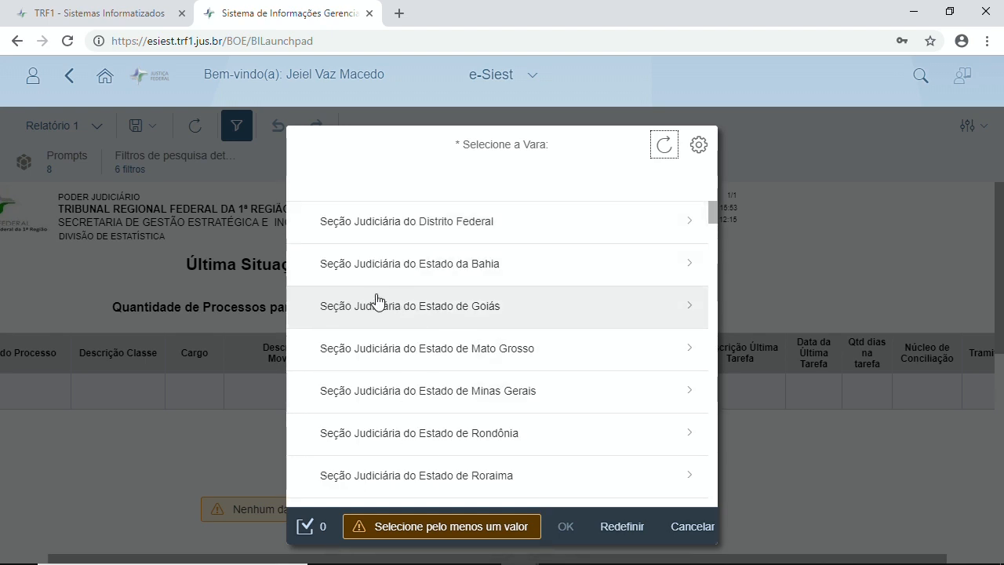
scroll(447, 343, down, 10)
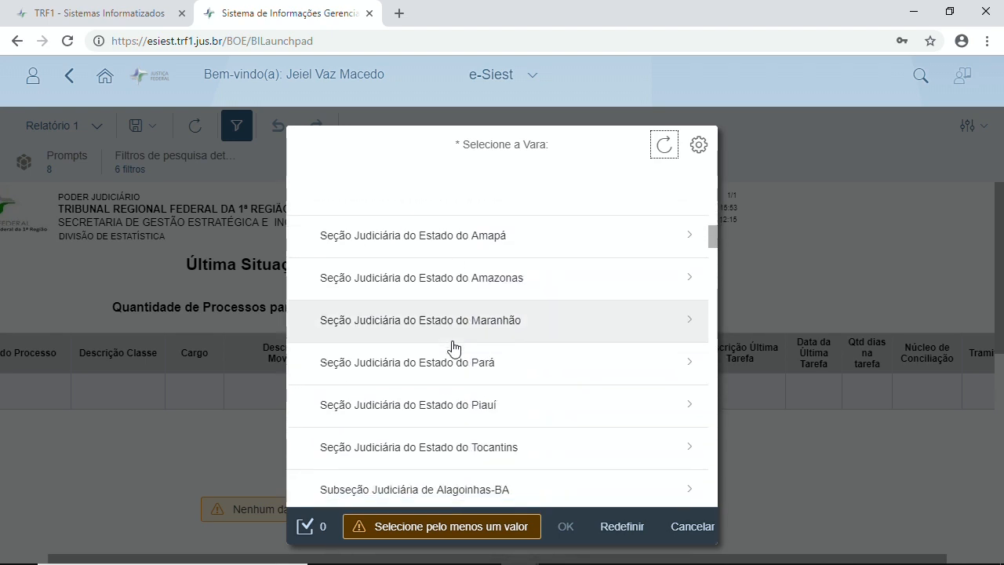
scroll(451, 346, down, 7)
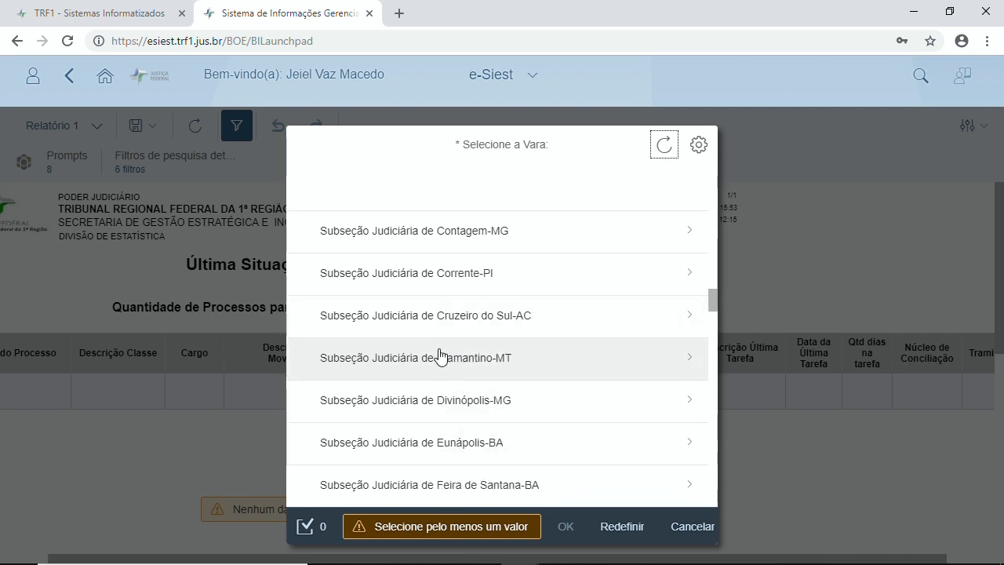
click(406, 457)
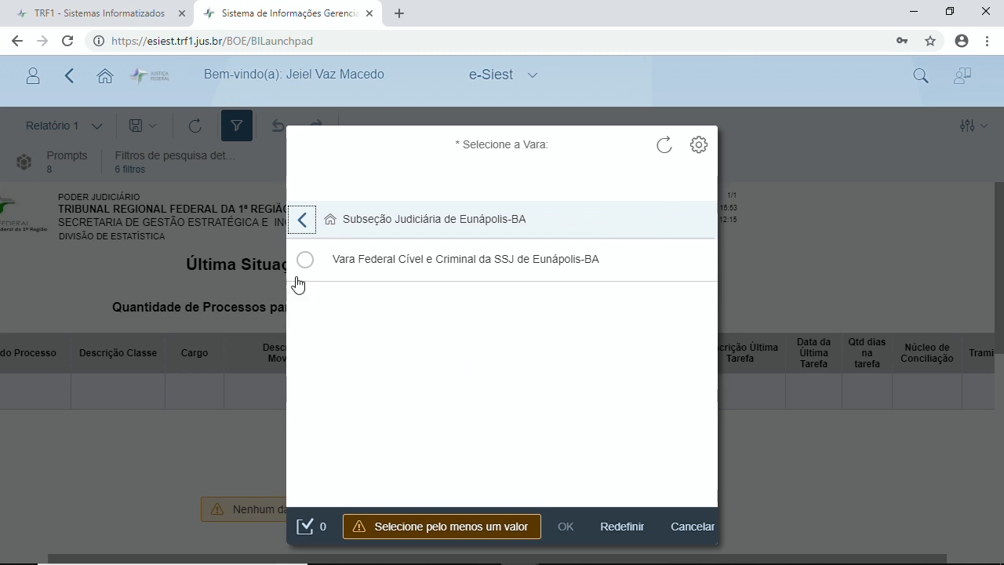
click(305, 259)
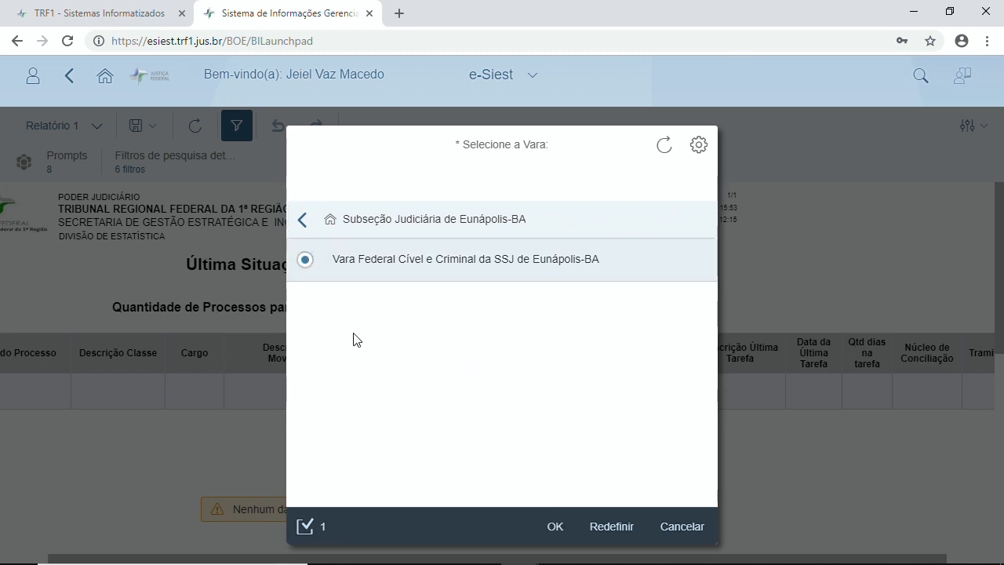
click(557, 529)
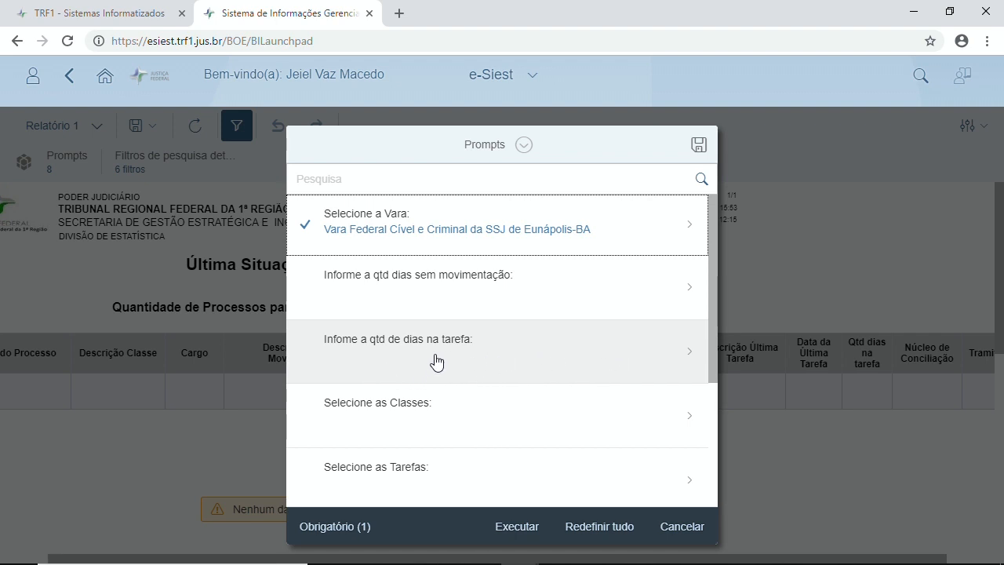
Step: Set the days-in-task prompt to 60, leaving days-without-movement empty
click(437, 362)
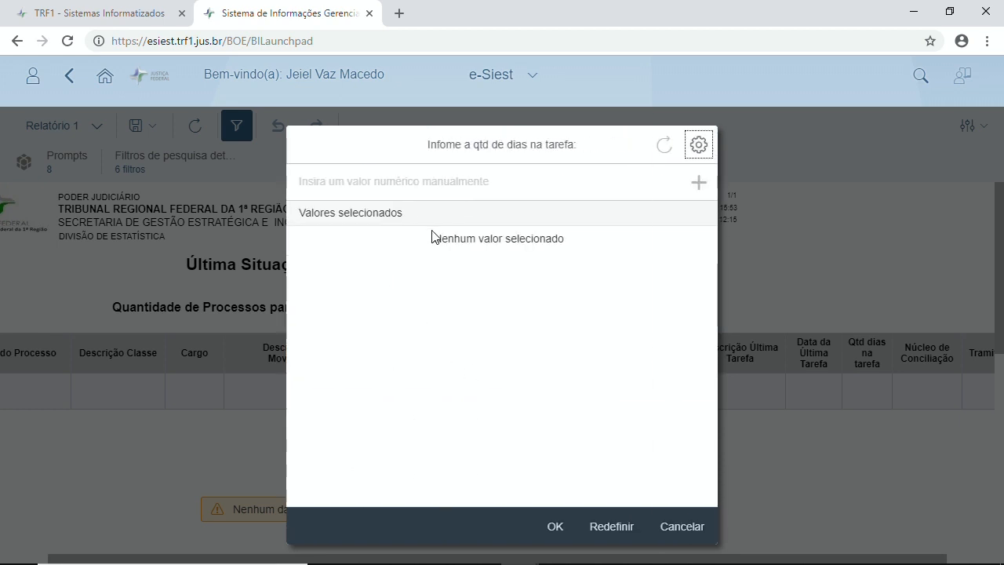
click(412, 186)
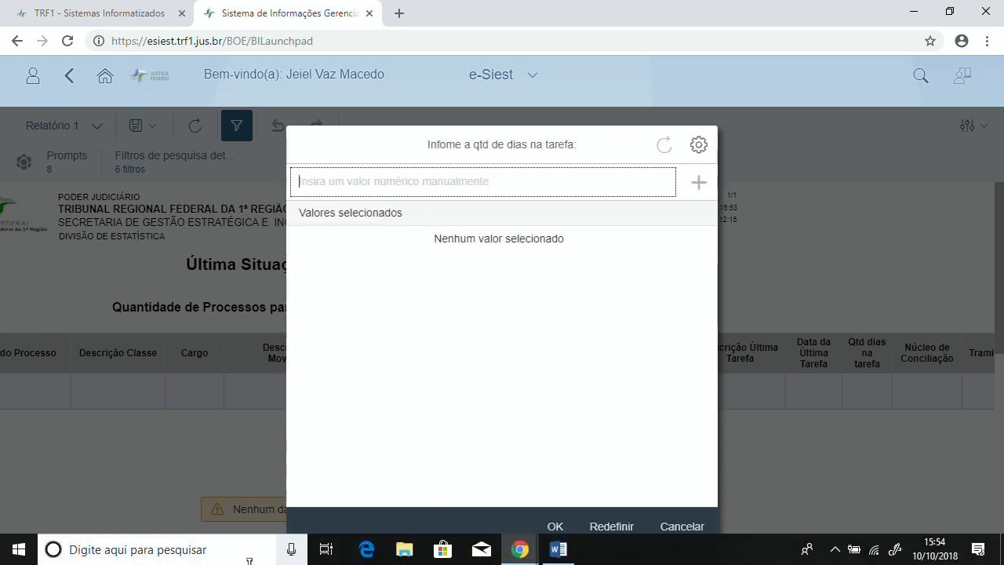
text(60)
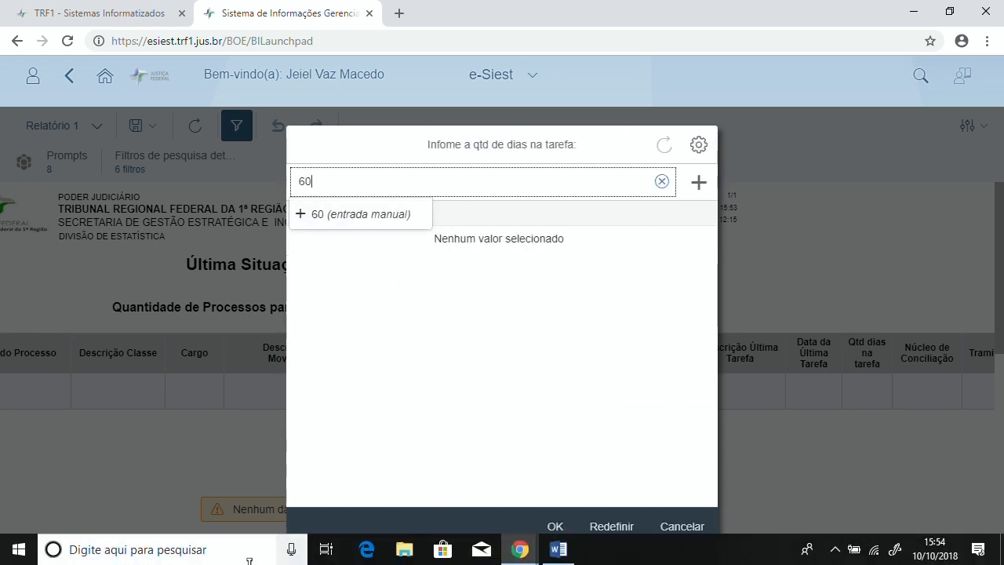
click(555, 527)
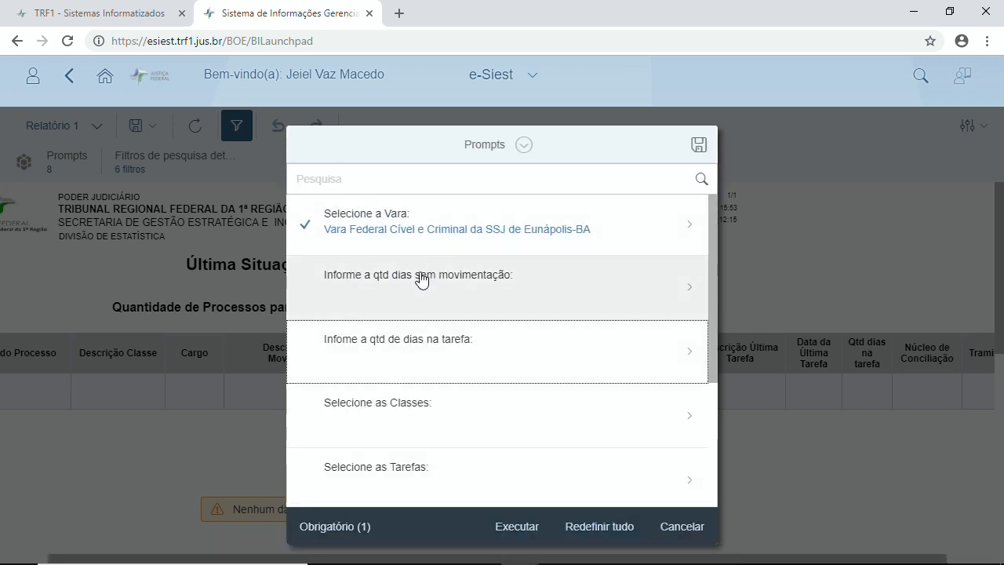
click(421, 286)
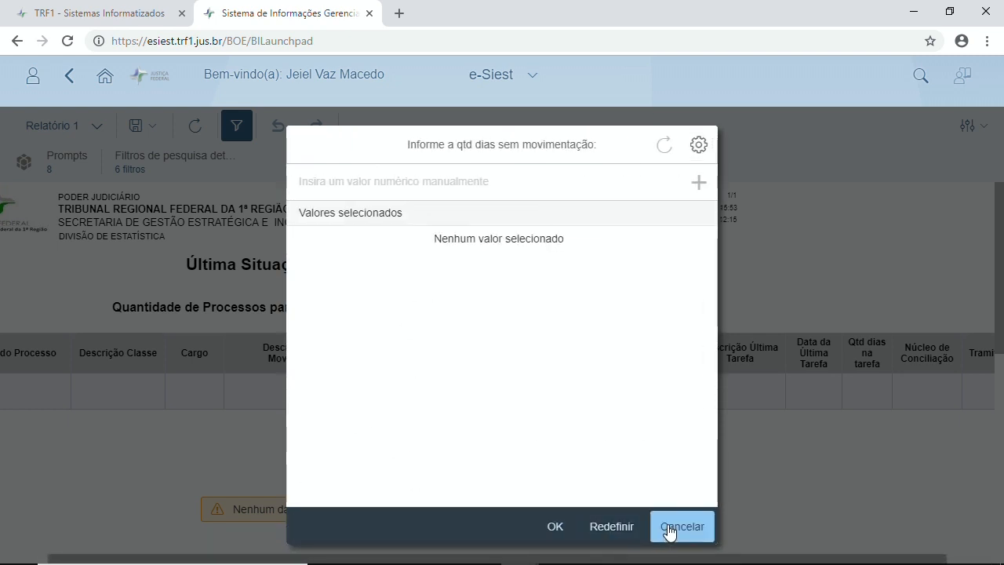
click(680, 532)
click(384, 350)
click(420, 183)
text(60)
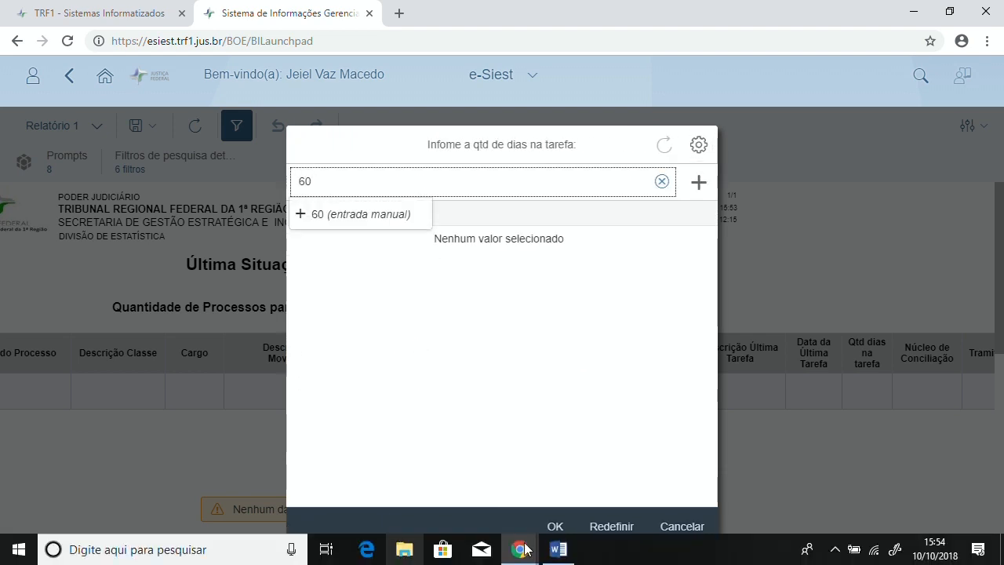
click(703, 183)
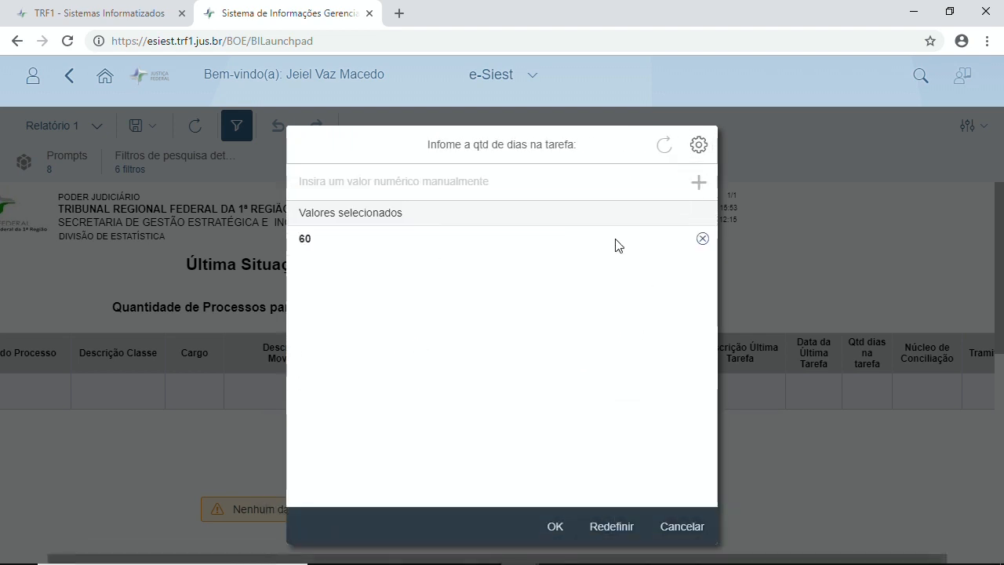
click(554, 528)
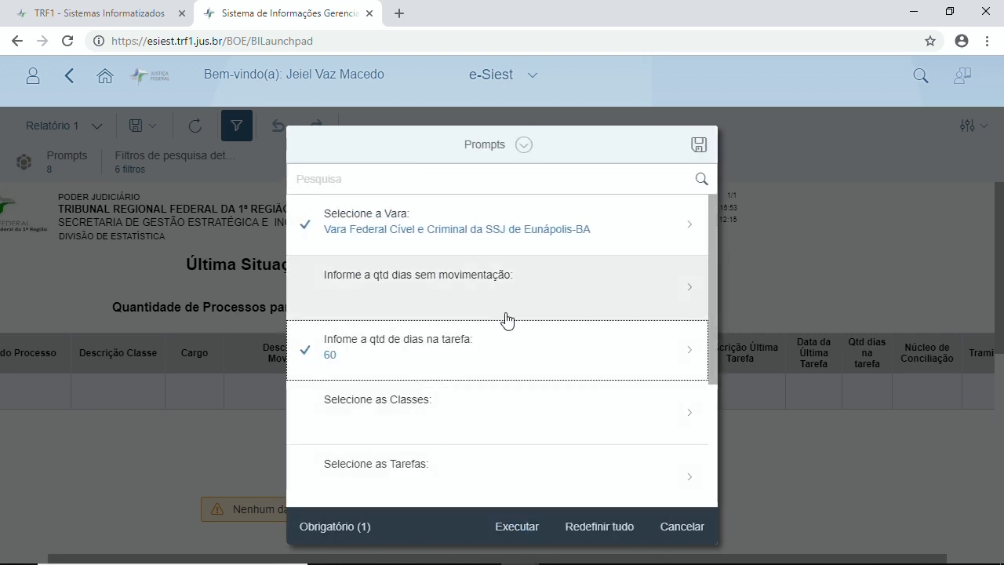
Step: Run the report with the chosen Vara and 60-day prompt values
scroll(508, 320, down, 1)
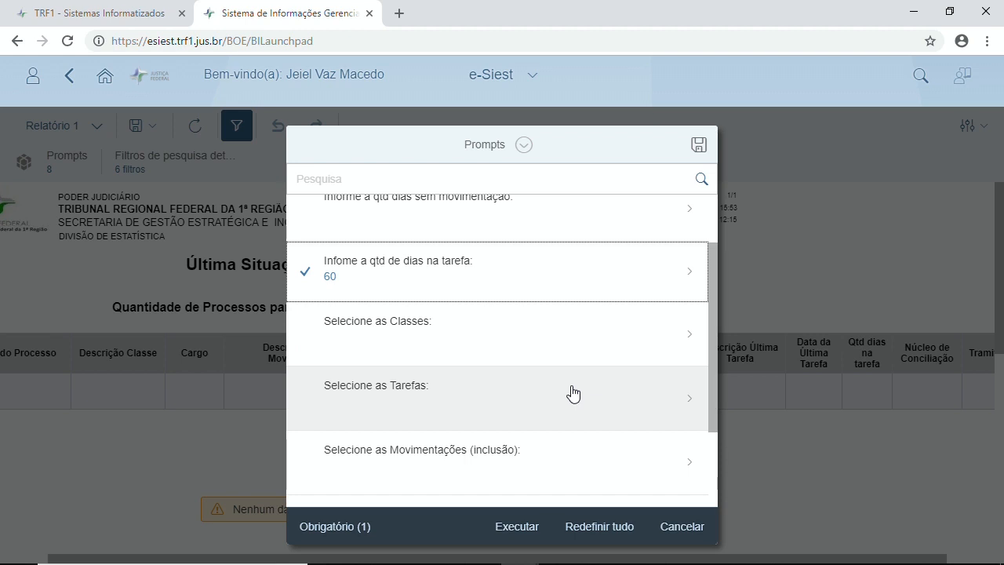
scroll(596, 447, down, 1)
scroll(569, 424, down, 1)
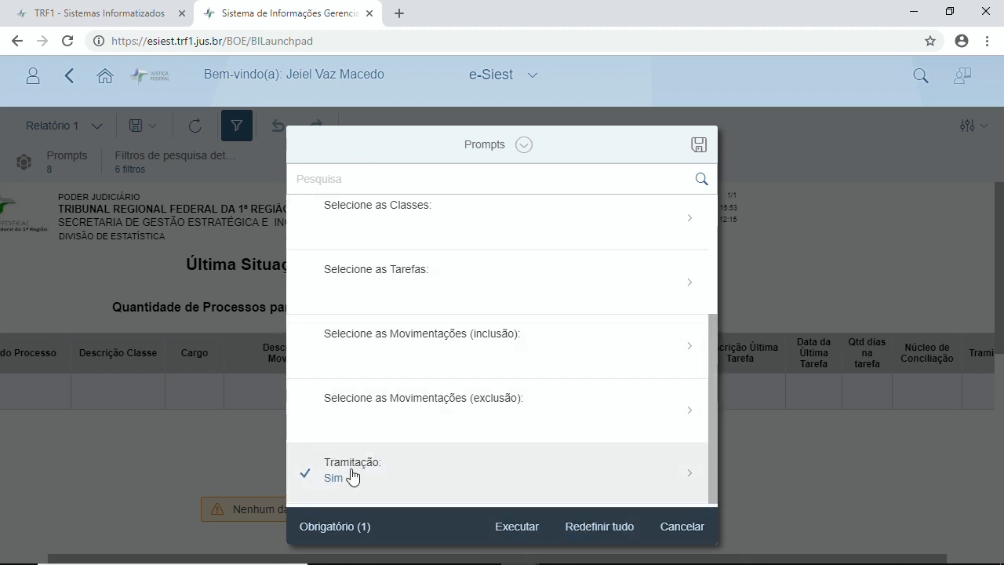
click(513, 527)
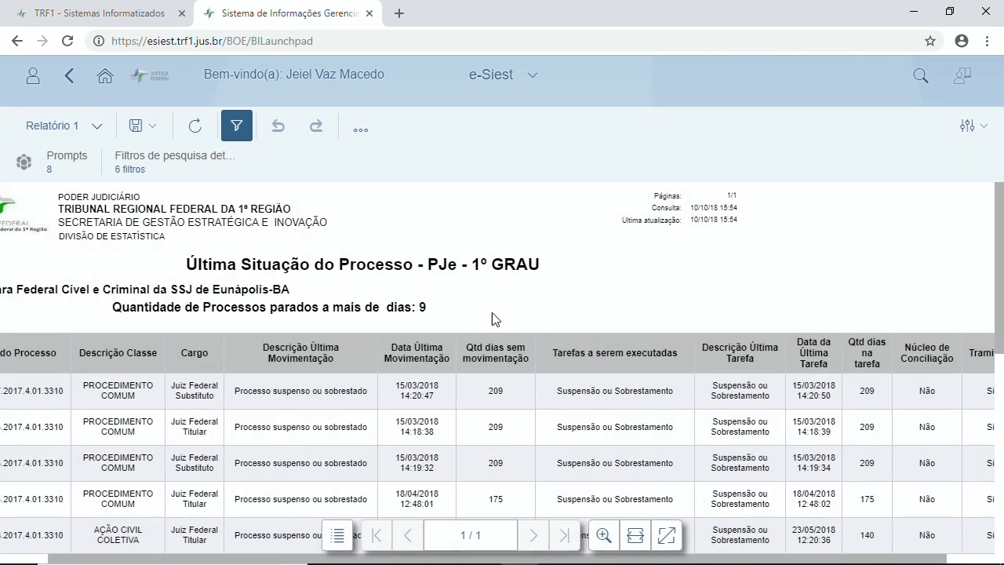
Step: Scroll through the report table to inspect all 9 Eunápolis-BA processes and their columns
scroll(498, 312, down, 1)
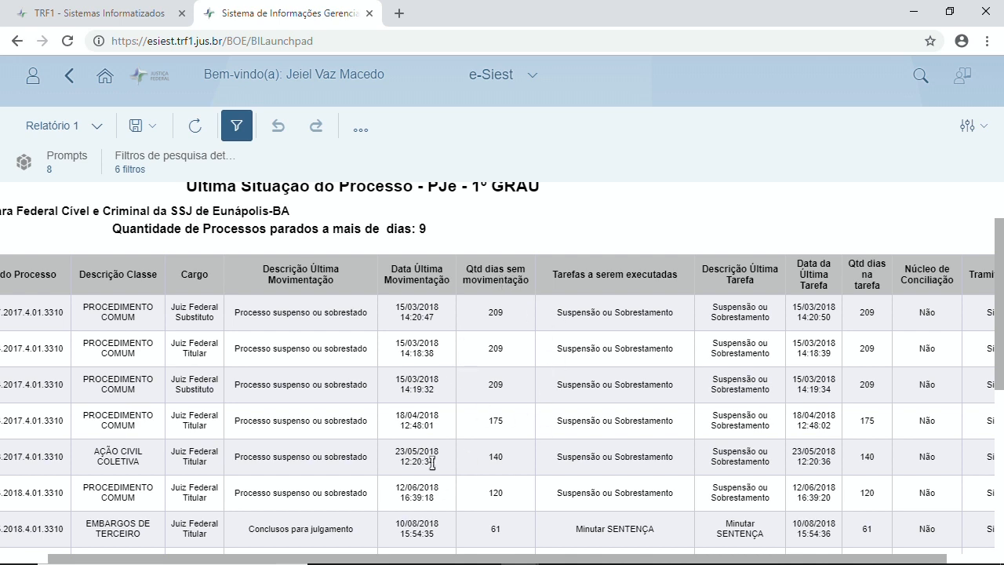
mouse_move(549, 542)
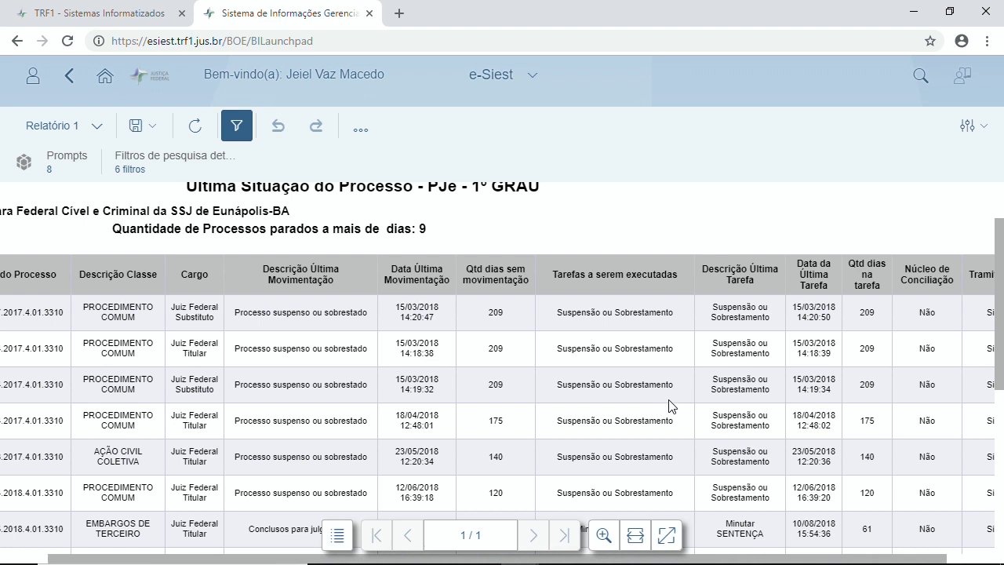
scroll(668, 399, right, 1)
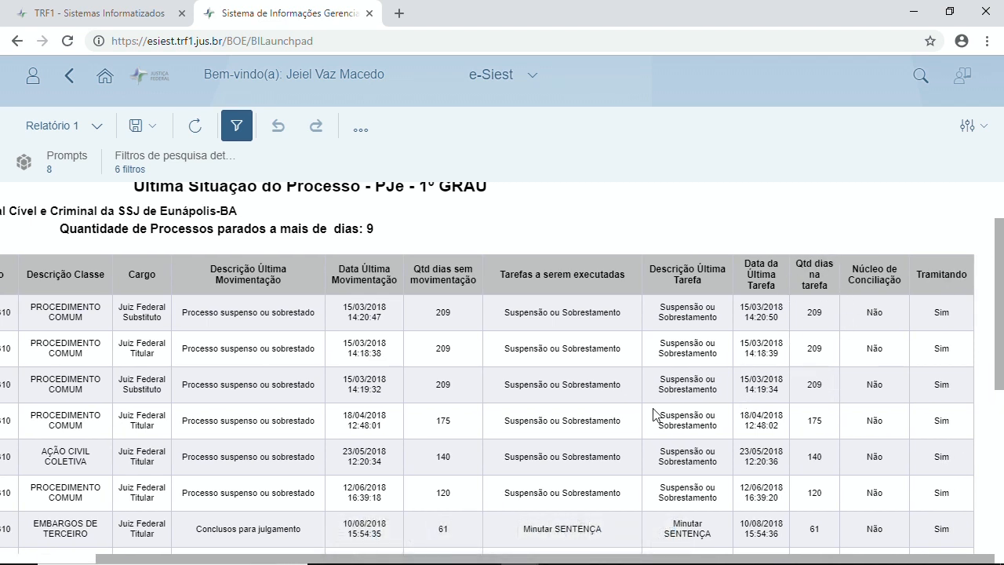
scroll(755, 426, down, 3)
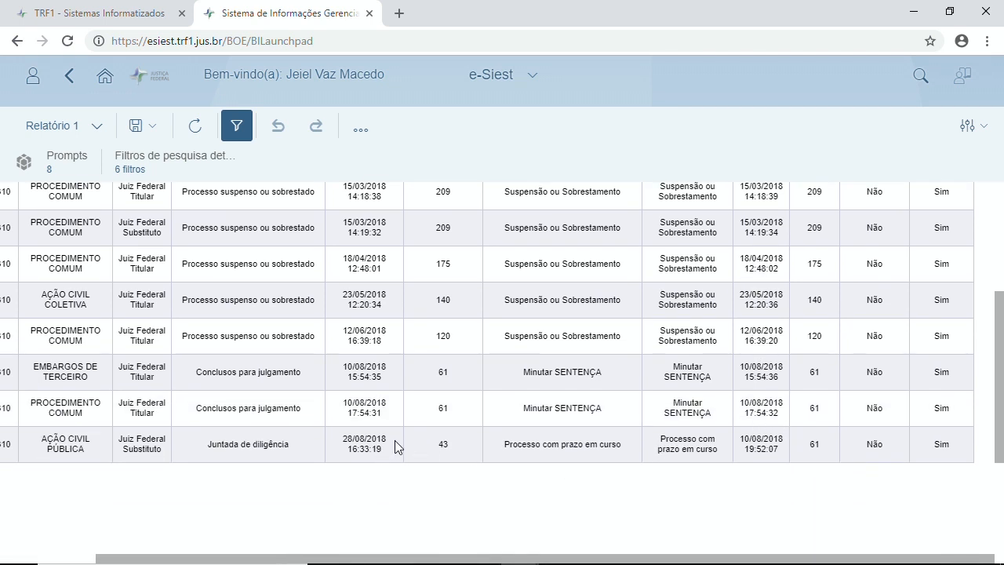
scroll(458, 424, up, 3)
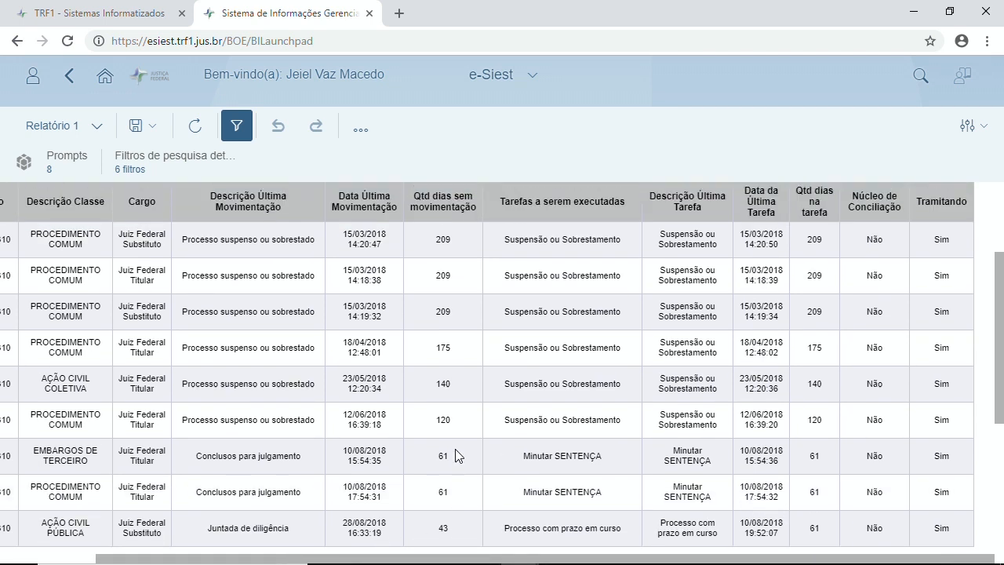
scroll(458, 392, down, 4)
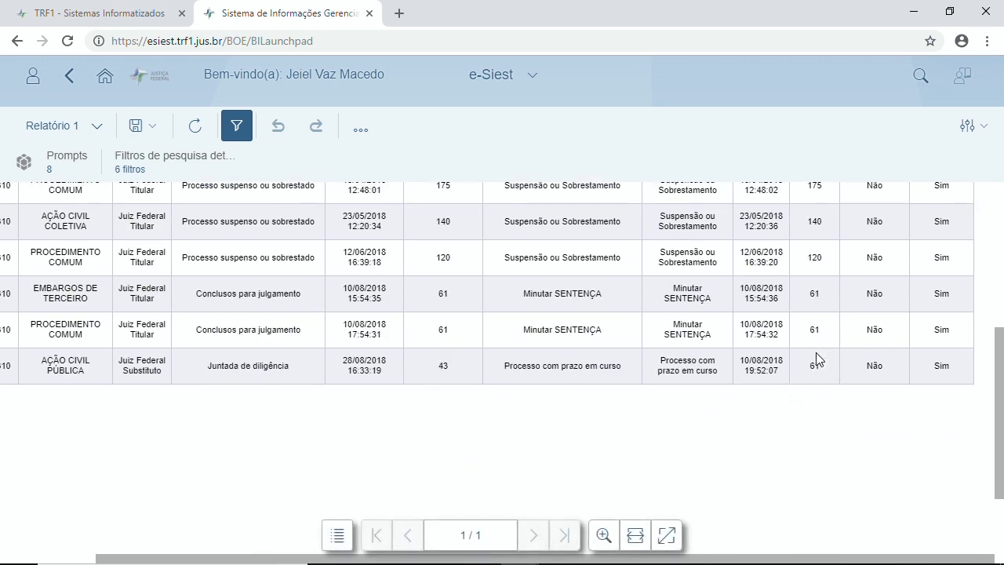
scroll(847, 372, up, 3)
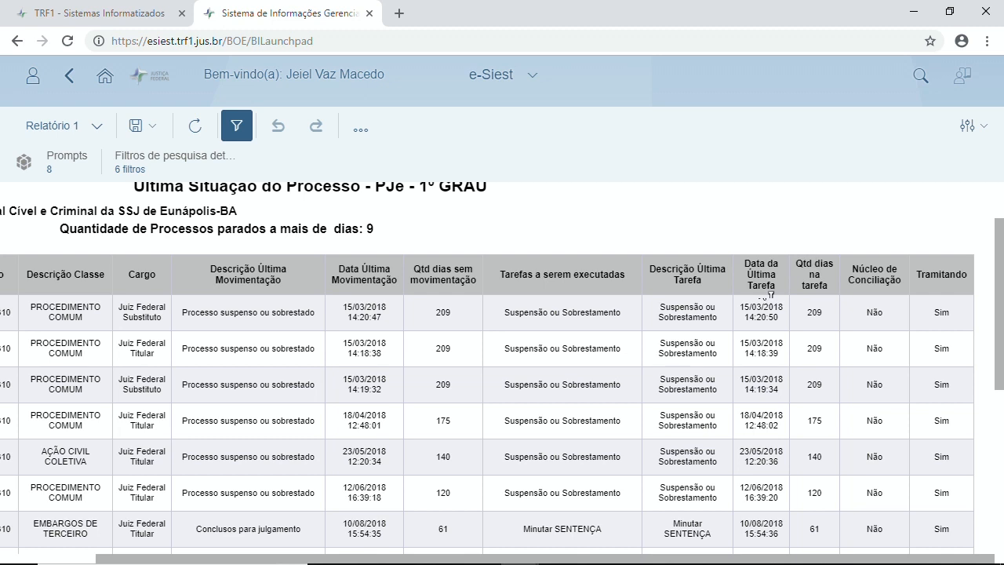
scroll(812, 311, down, 3)
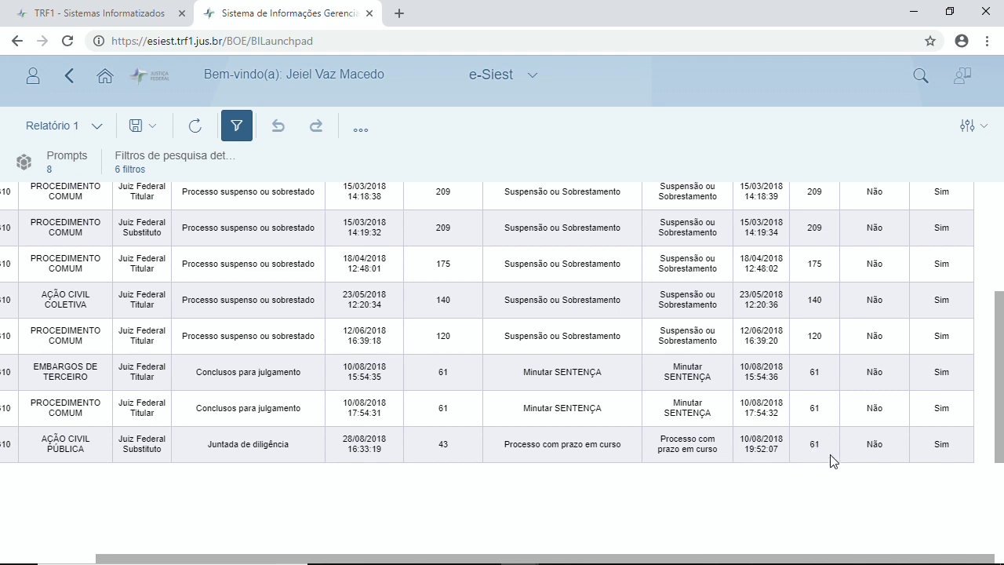
scroll(817, 447, up, 3)
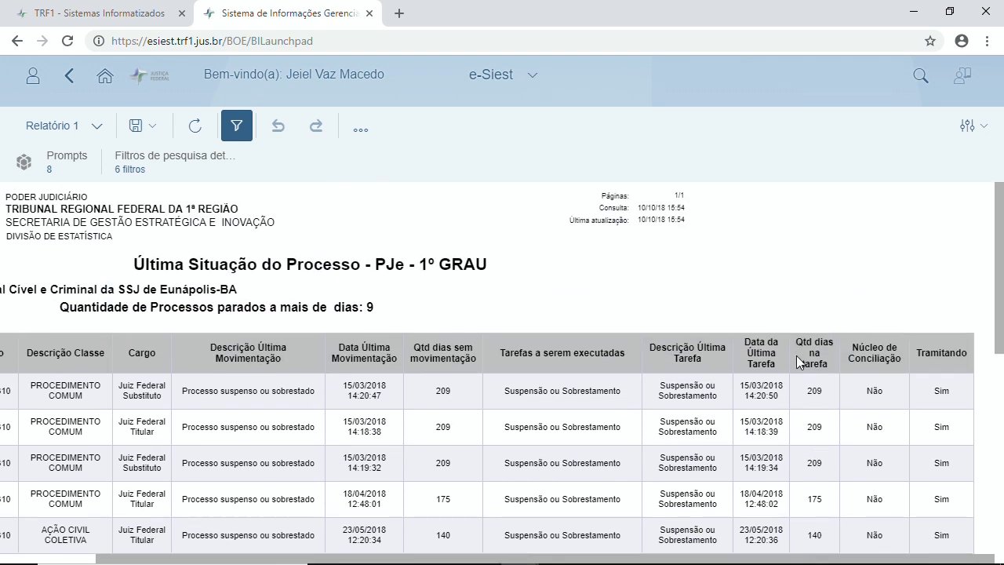
scroll(817, 358, down, 5)
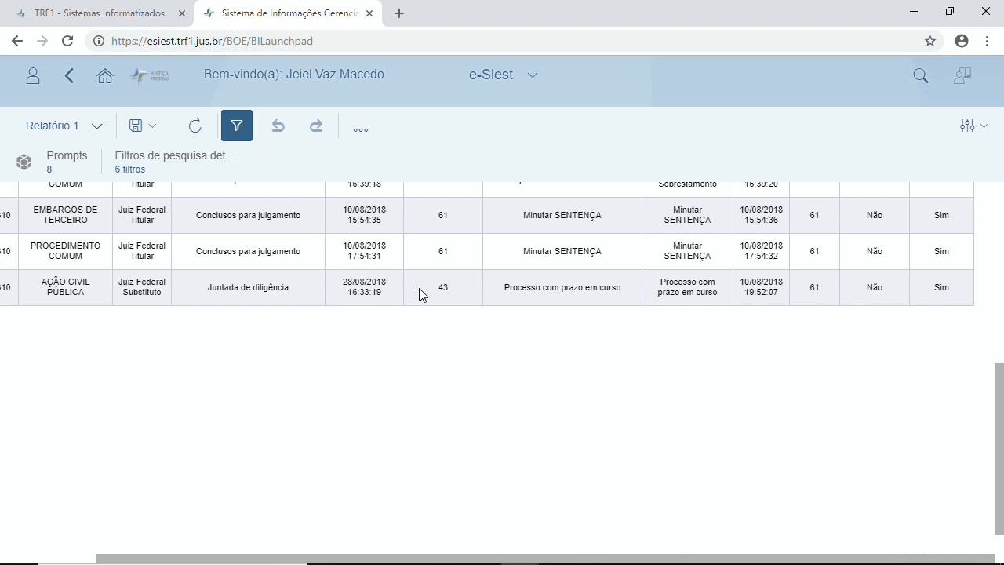